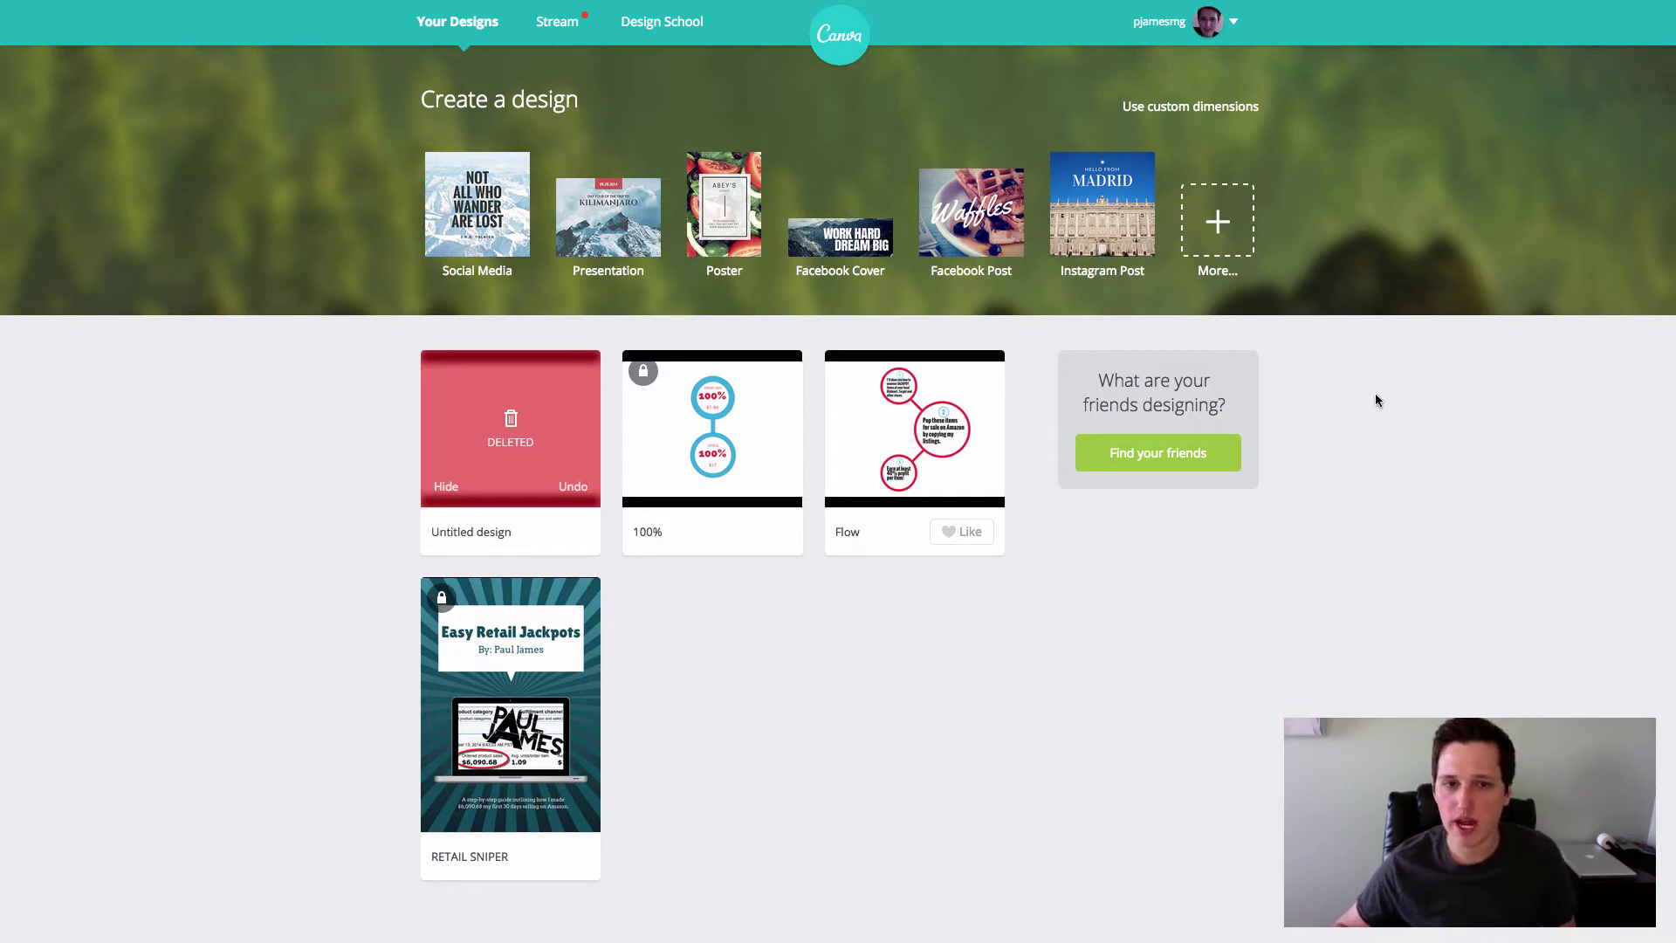
Show all design types and scroll to the Ads section with the 1200 × 627 px Facebook Ad
click(1226, 225)
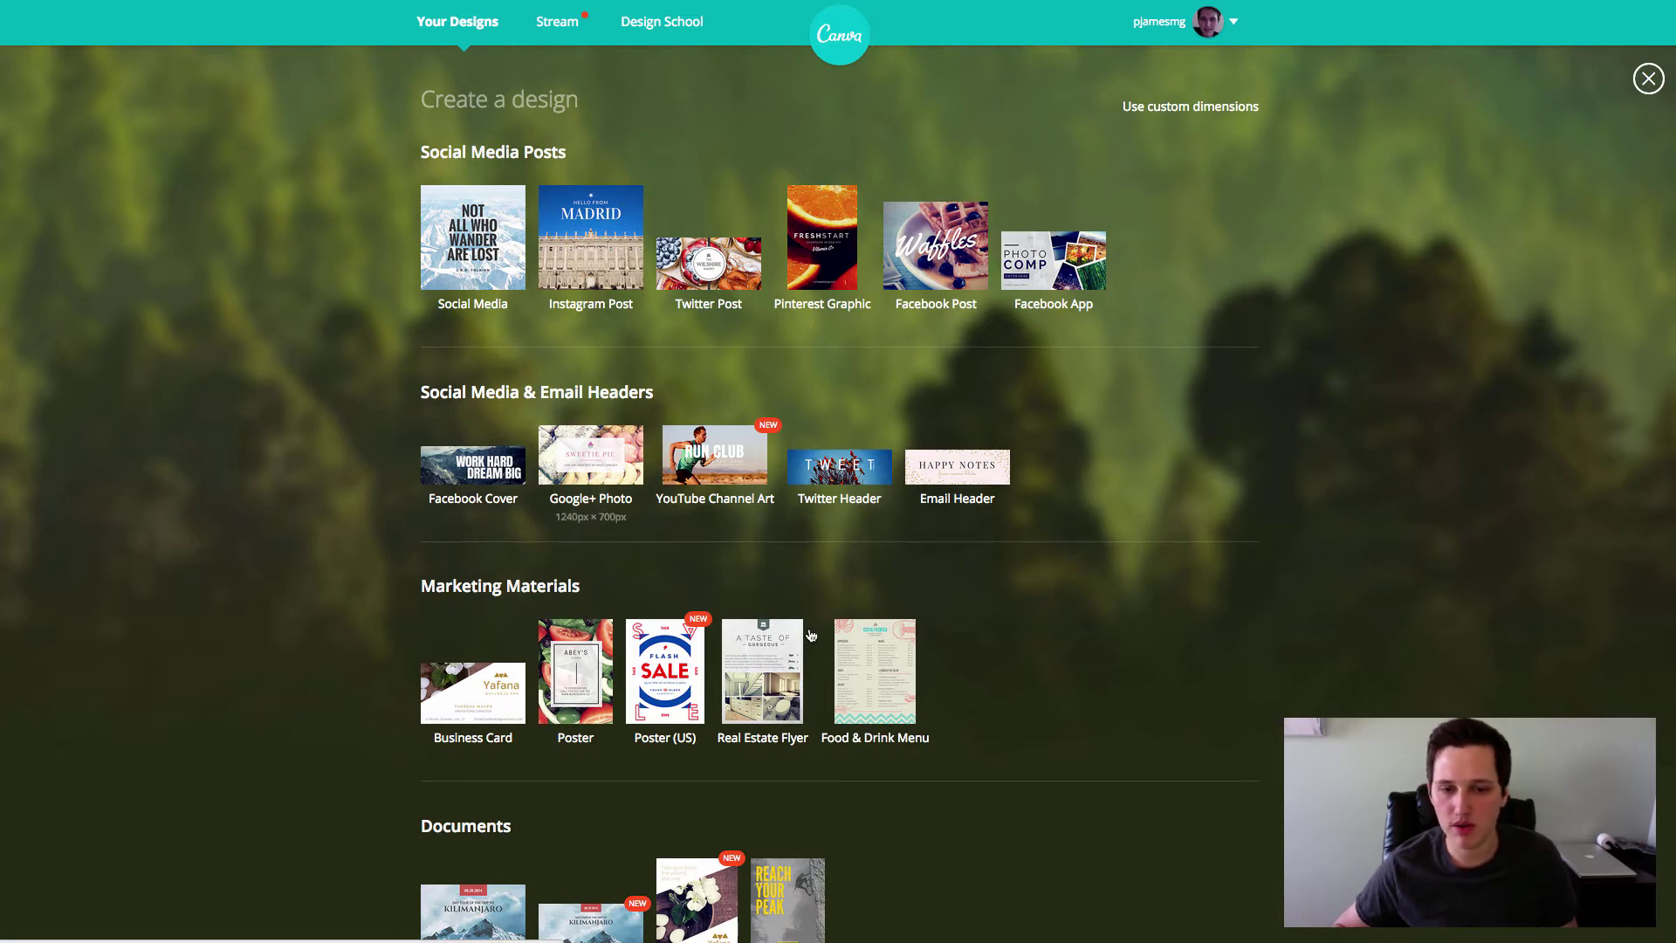
scroll(985, 657, down, 3)
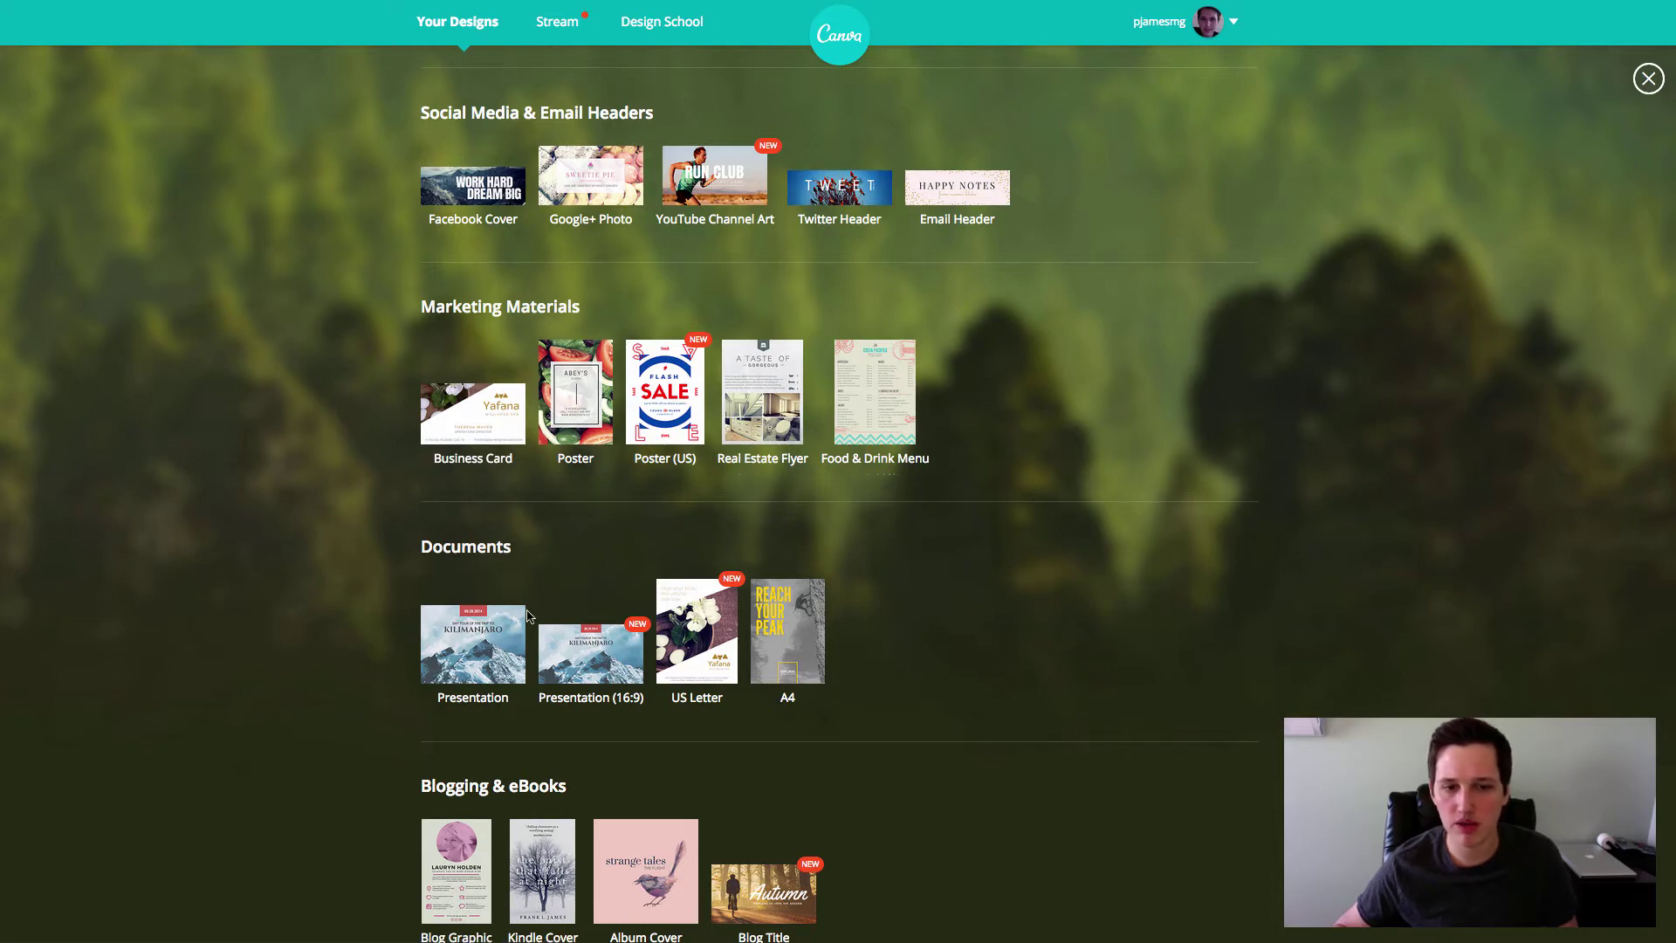
scroll(942, 579, down, 1)
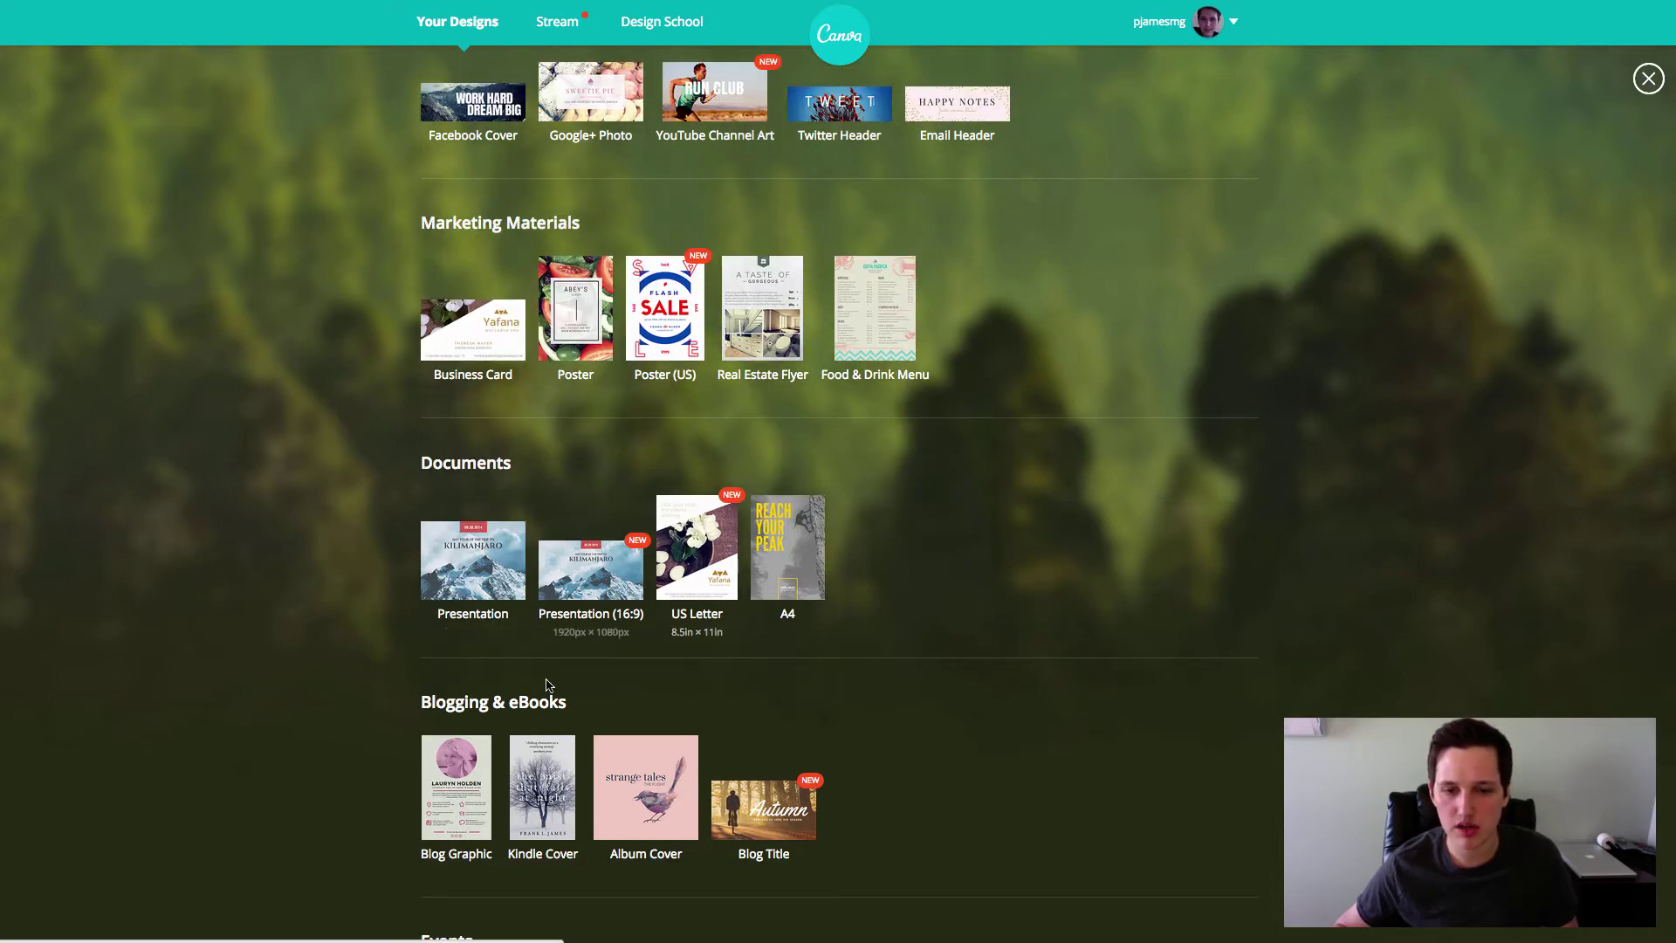
scroll(543, 668, down, 2)
scroll(764, 730, down, 3)
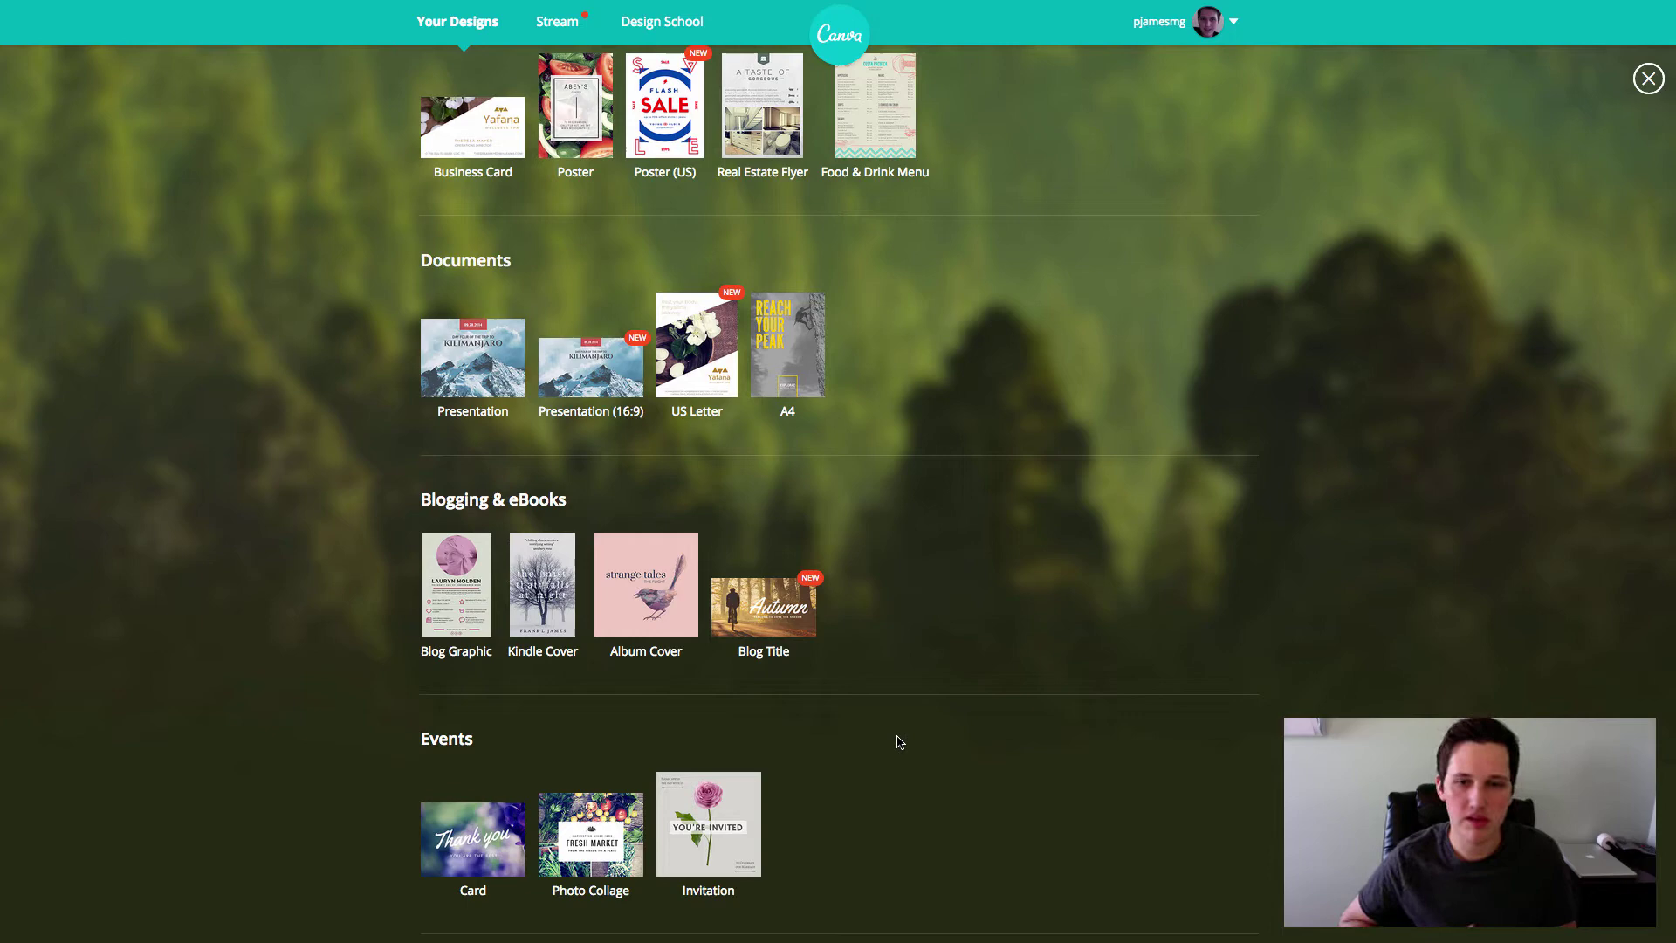
scroll(961, 762, down, 1)
scroll(993, 768, down, 5)
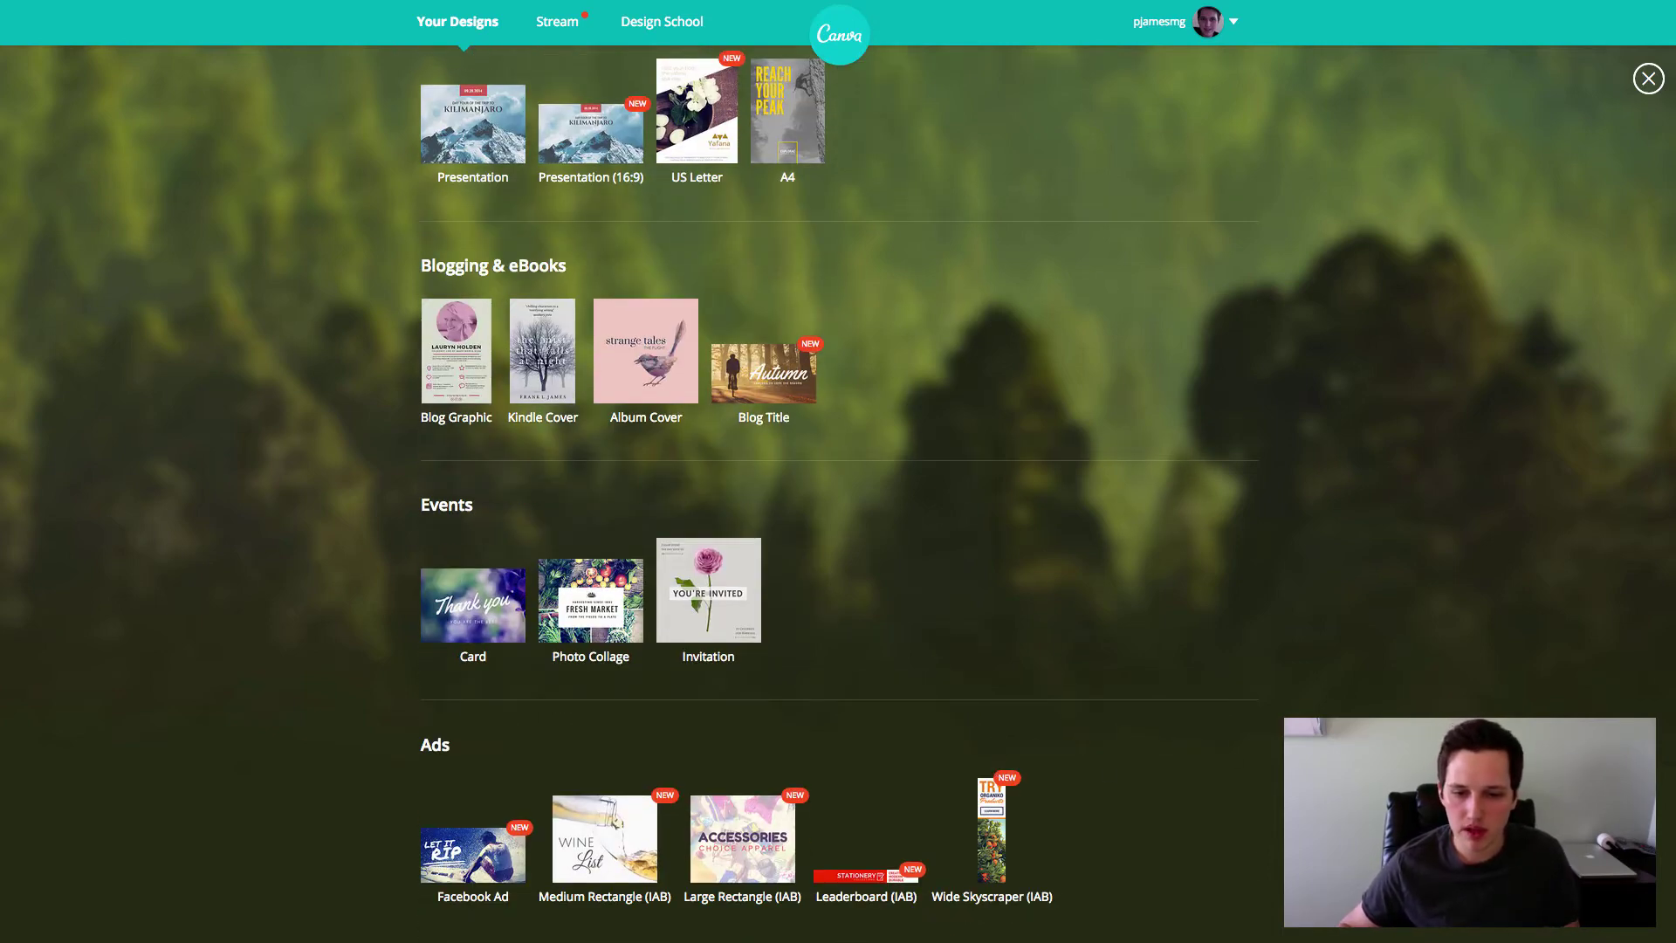
Start a blank Facebook Ad design, browse the background options, then bring up the element categories
click(472, 851)
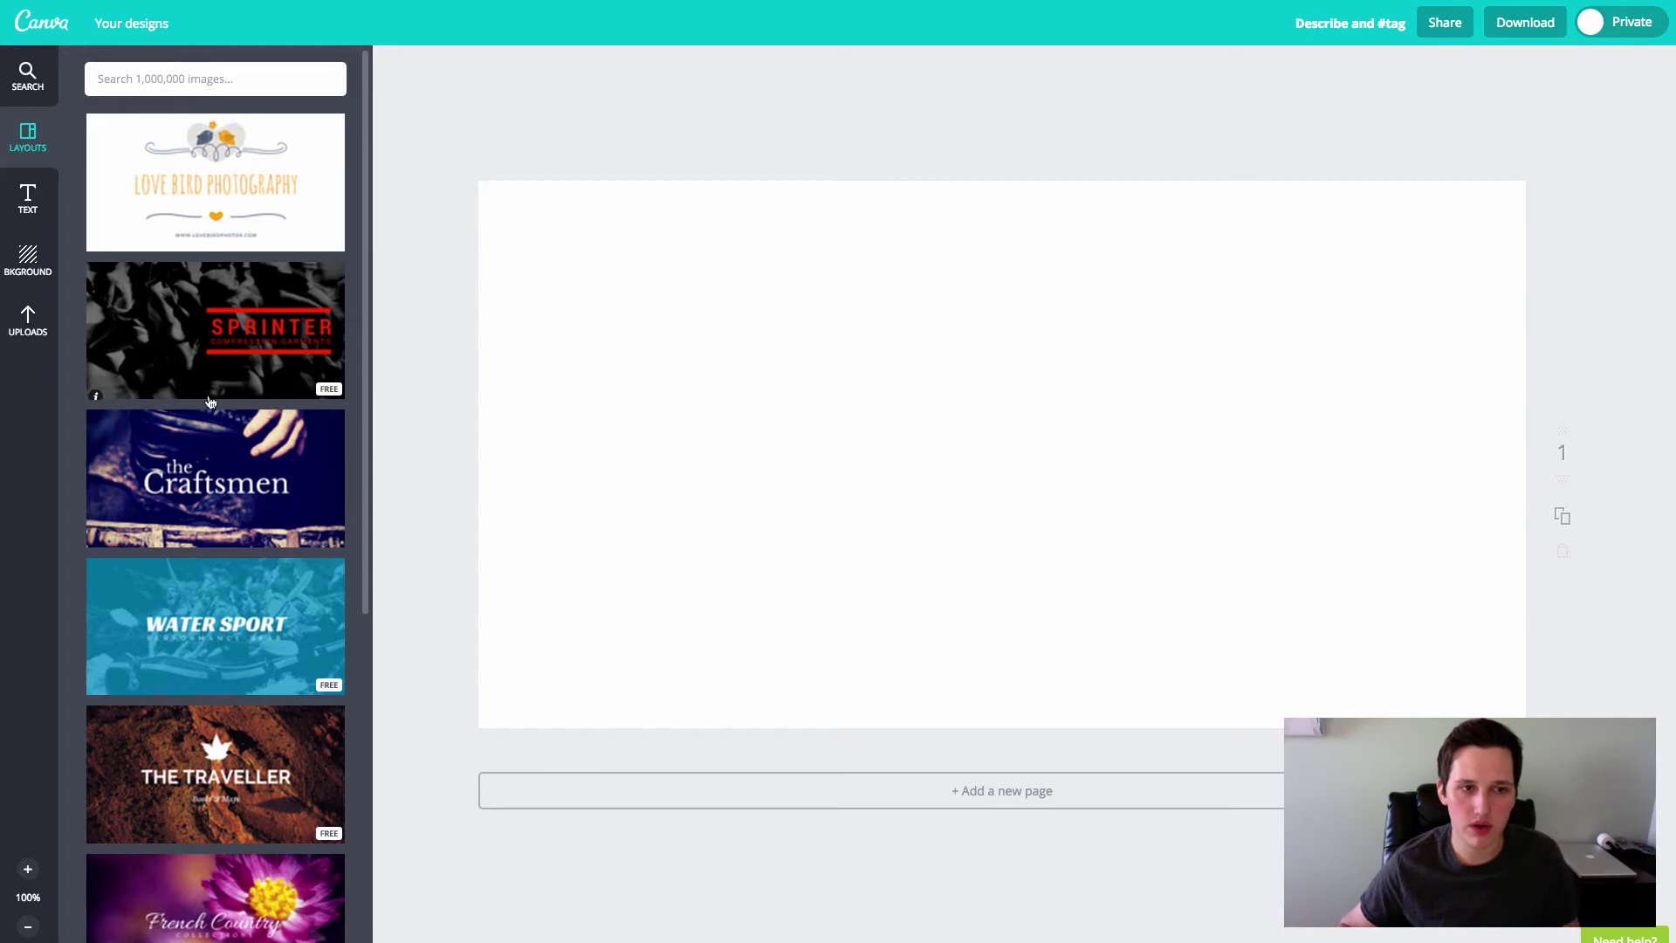
click(26, 259)
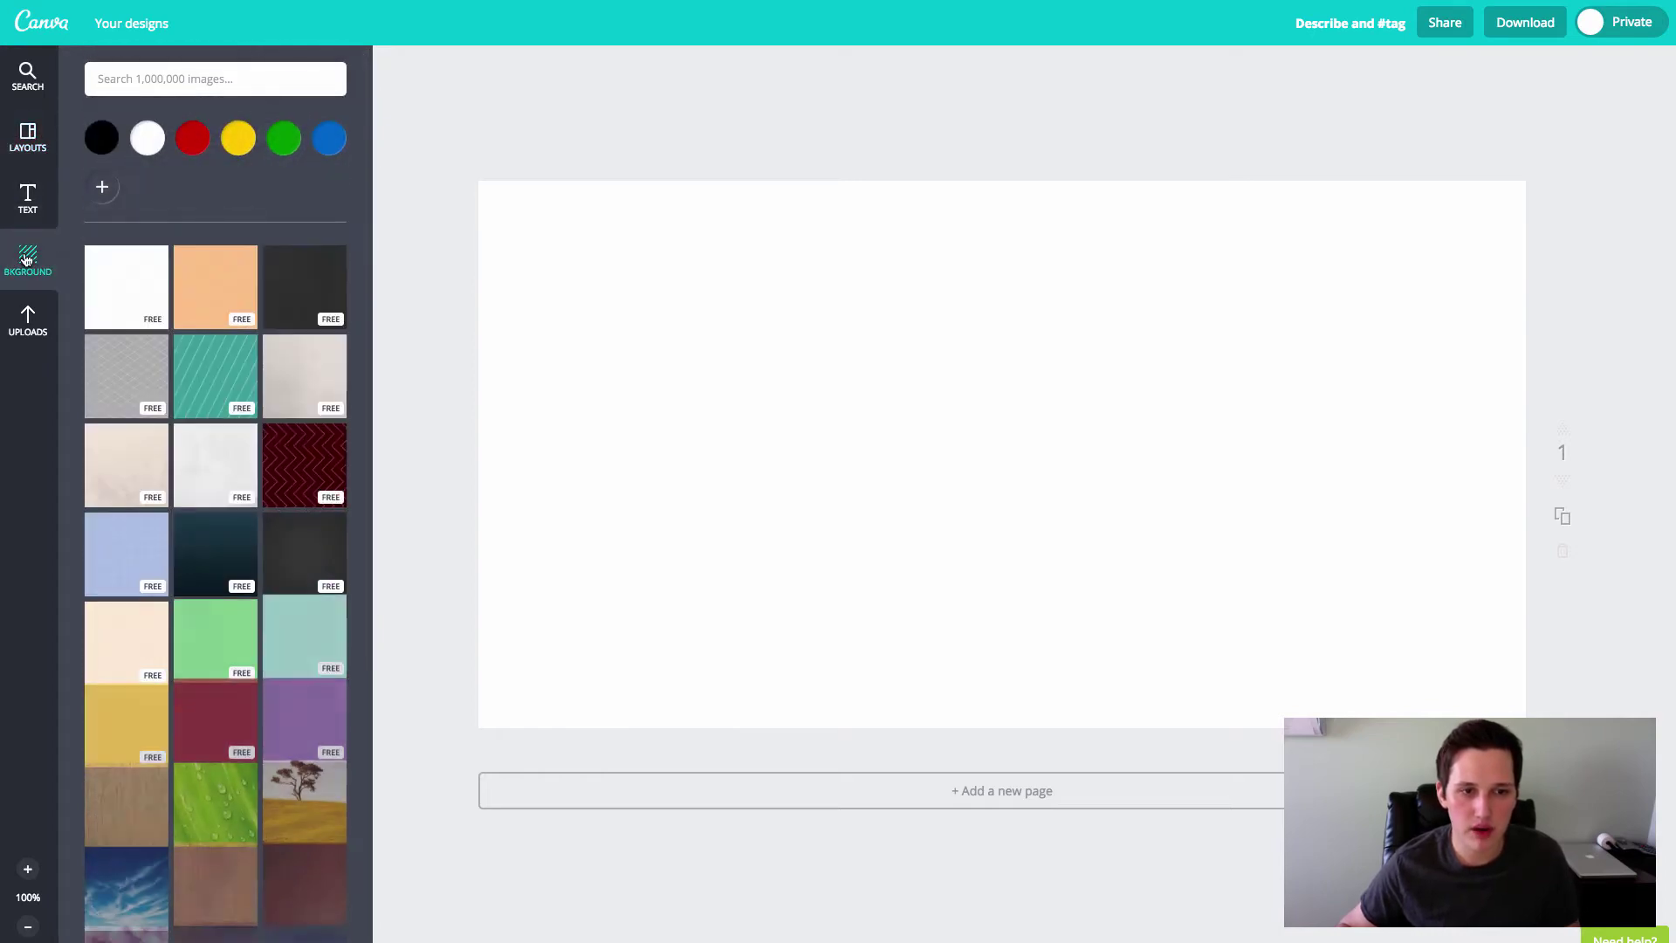
scroll(218, 375, down, 1)
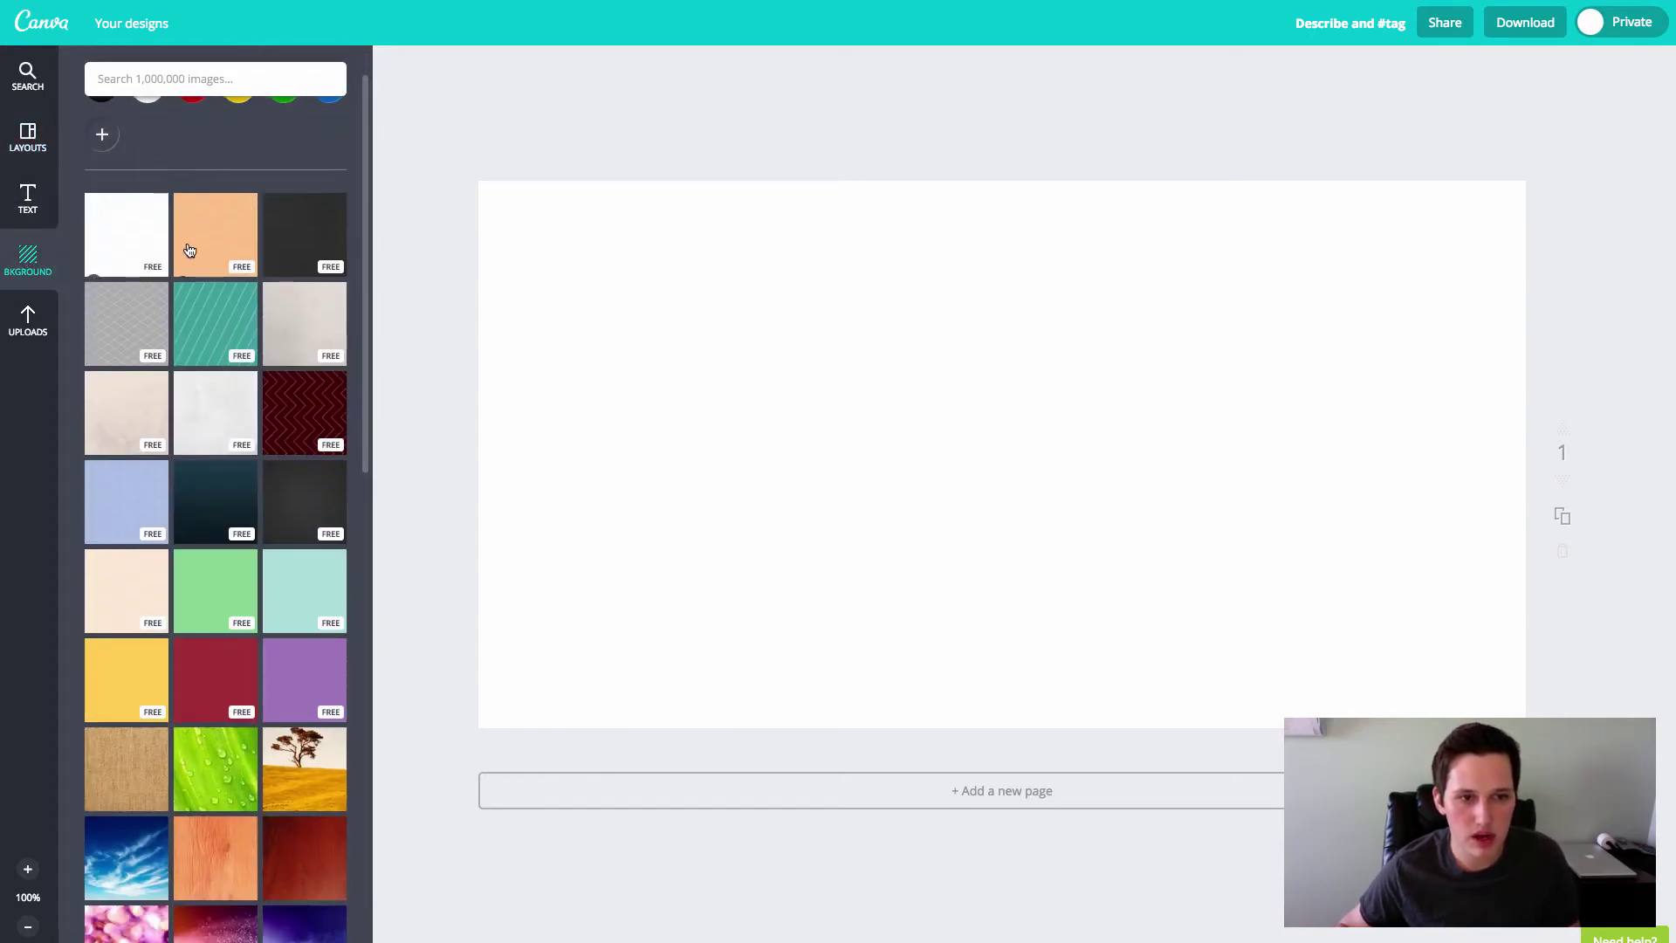
scroll(189, 251, down, 6)
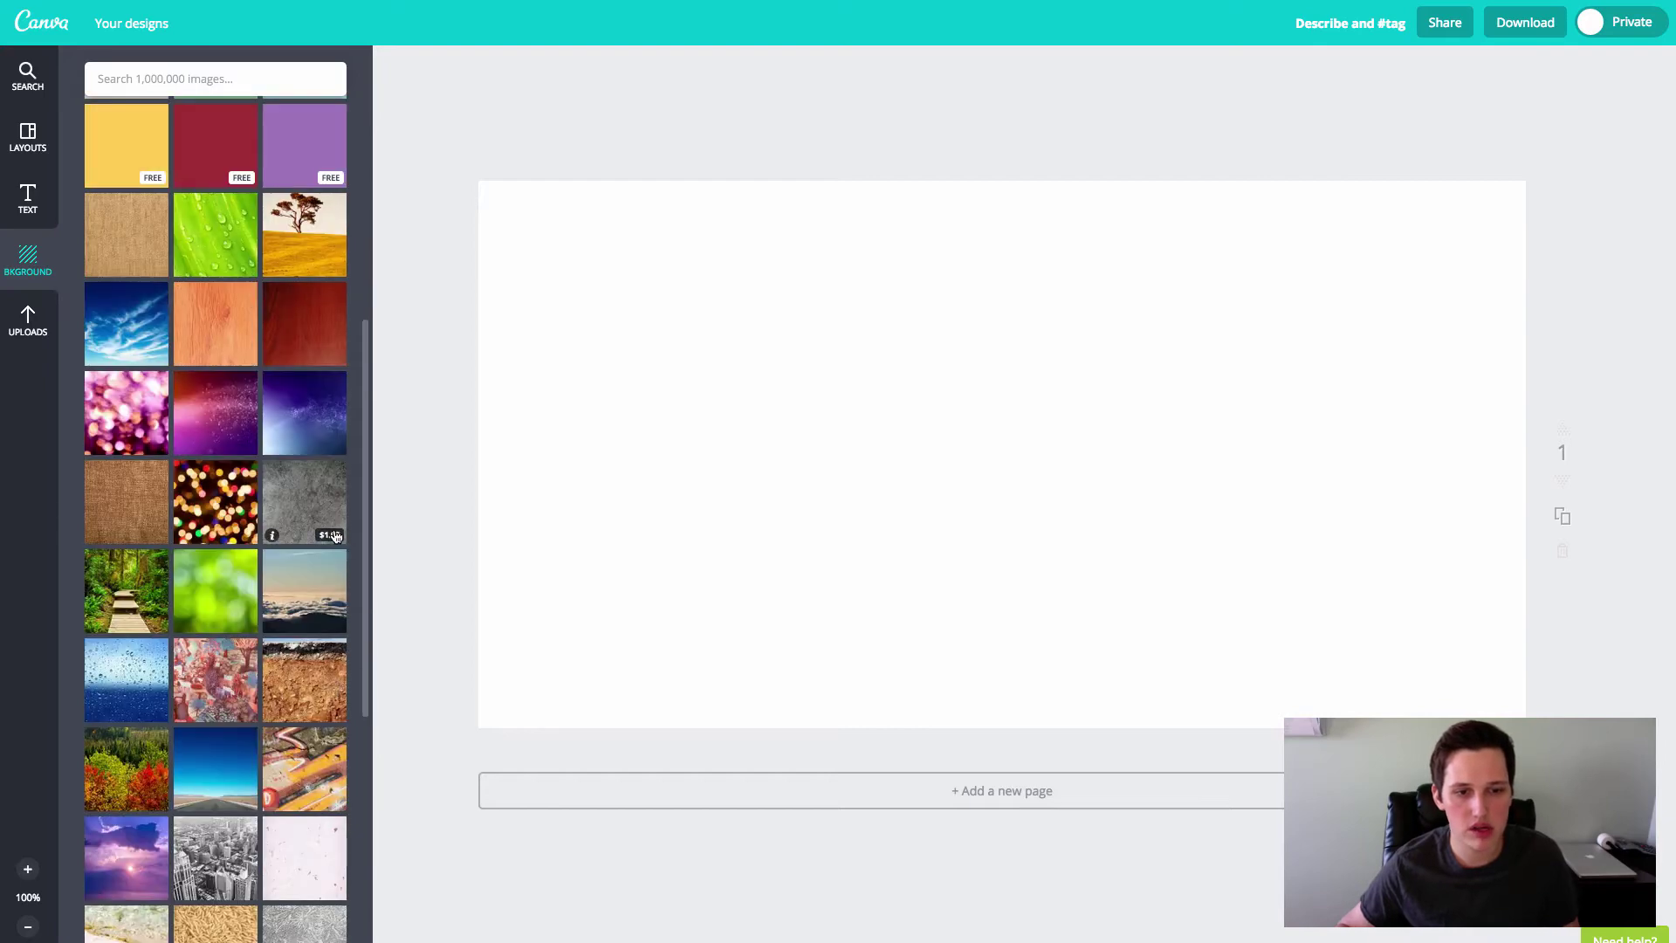
scroll(305, 354, up, 4)
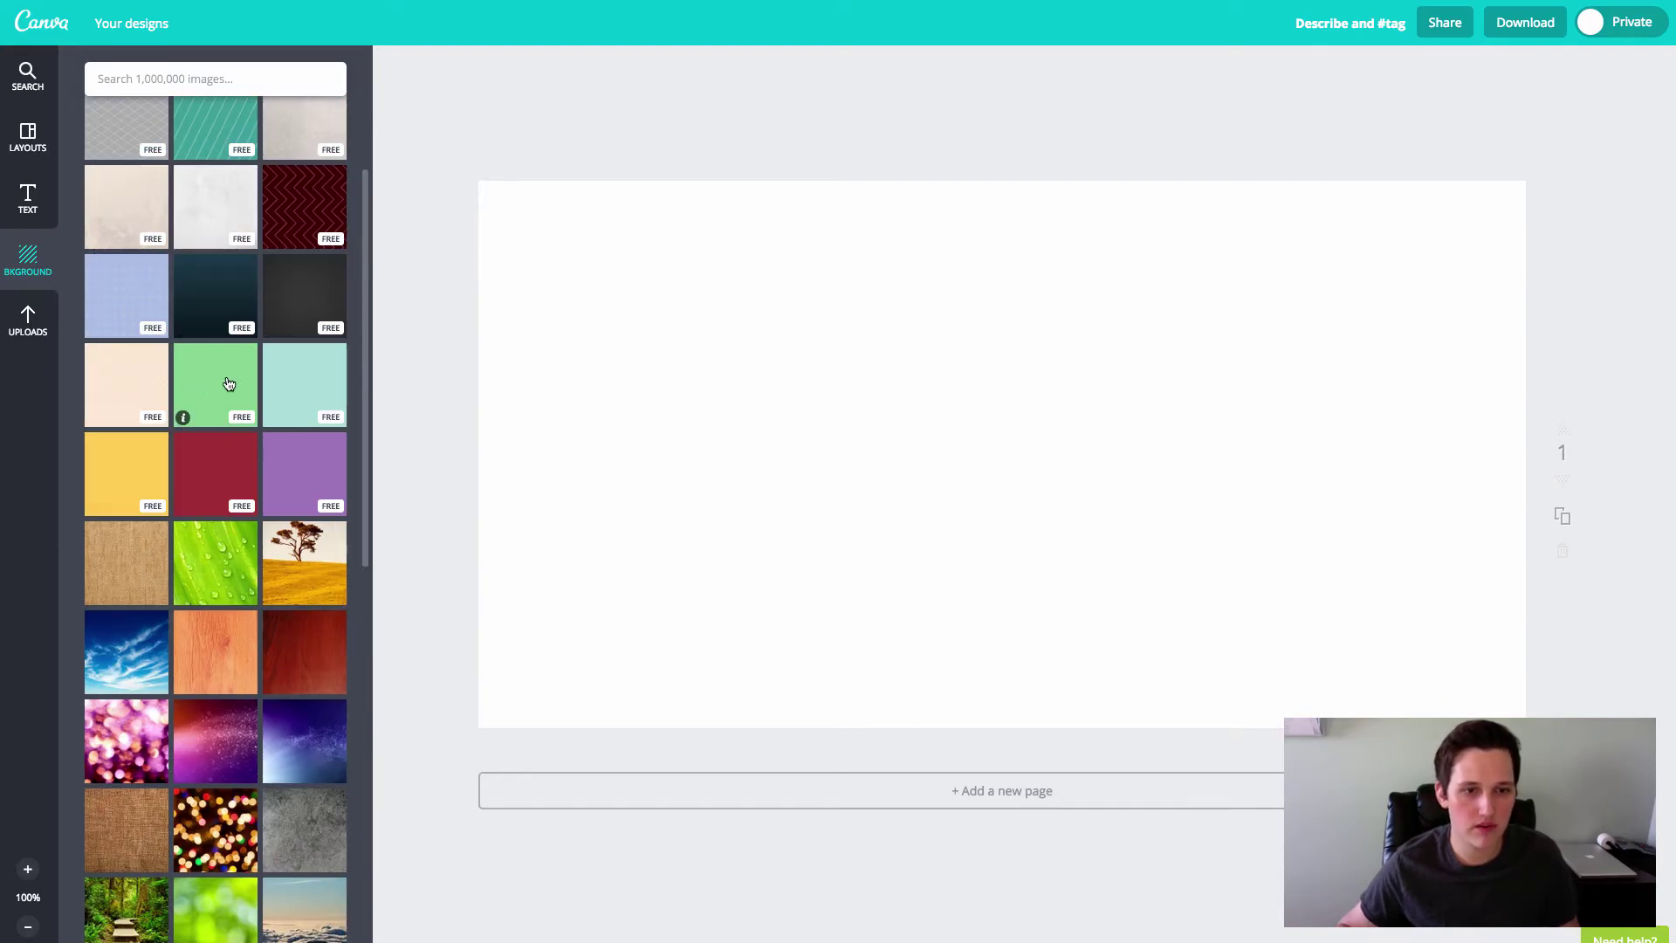
scroll(184, 234, up, 2)
scroll(272, 255, down, 4)
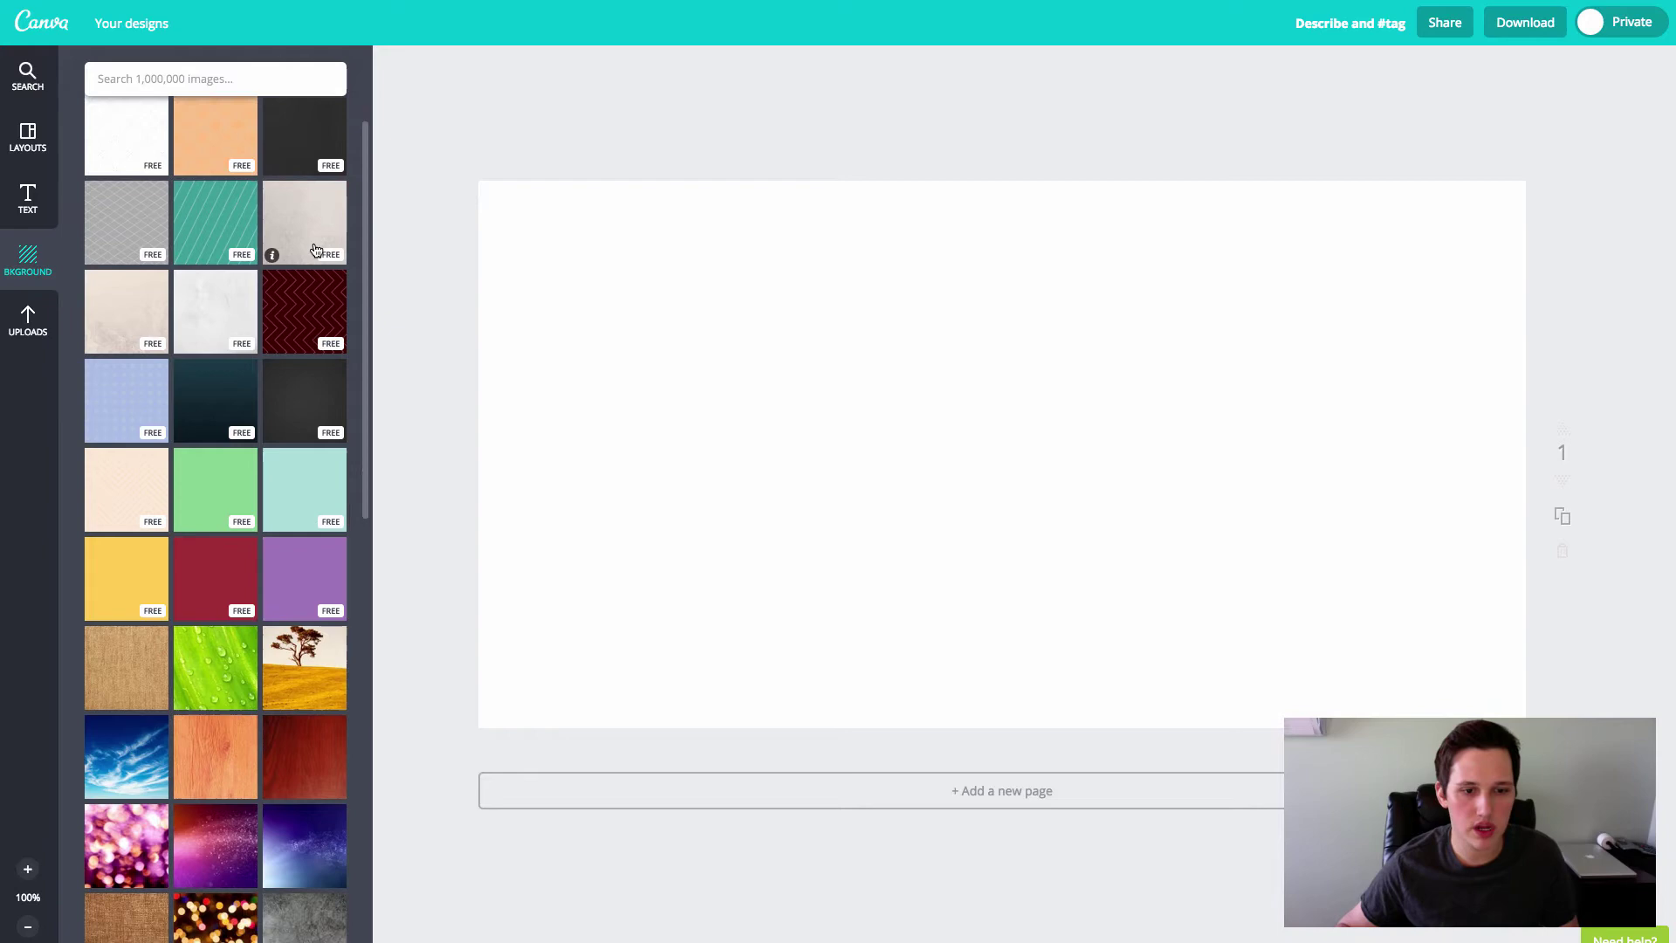
scroll(174, 663, down, 3)
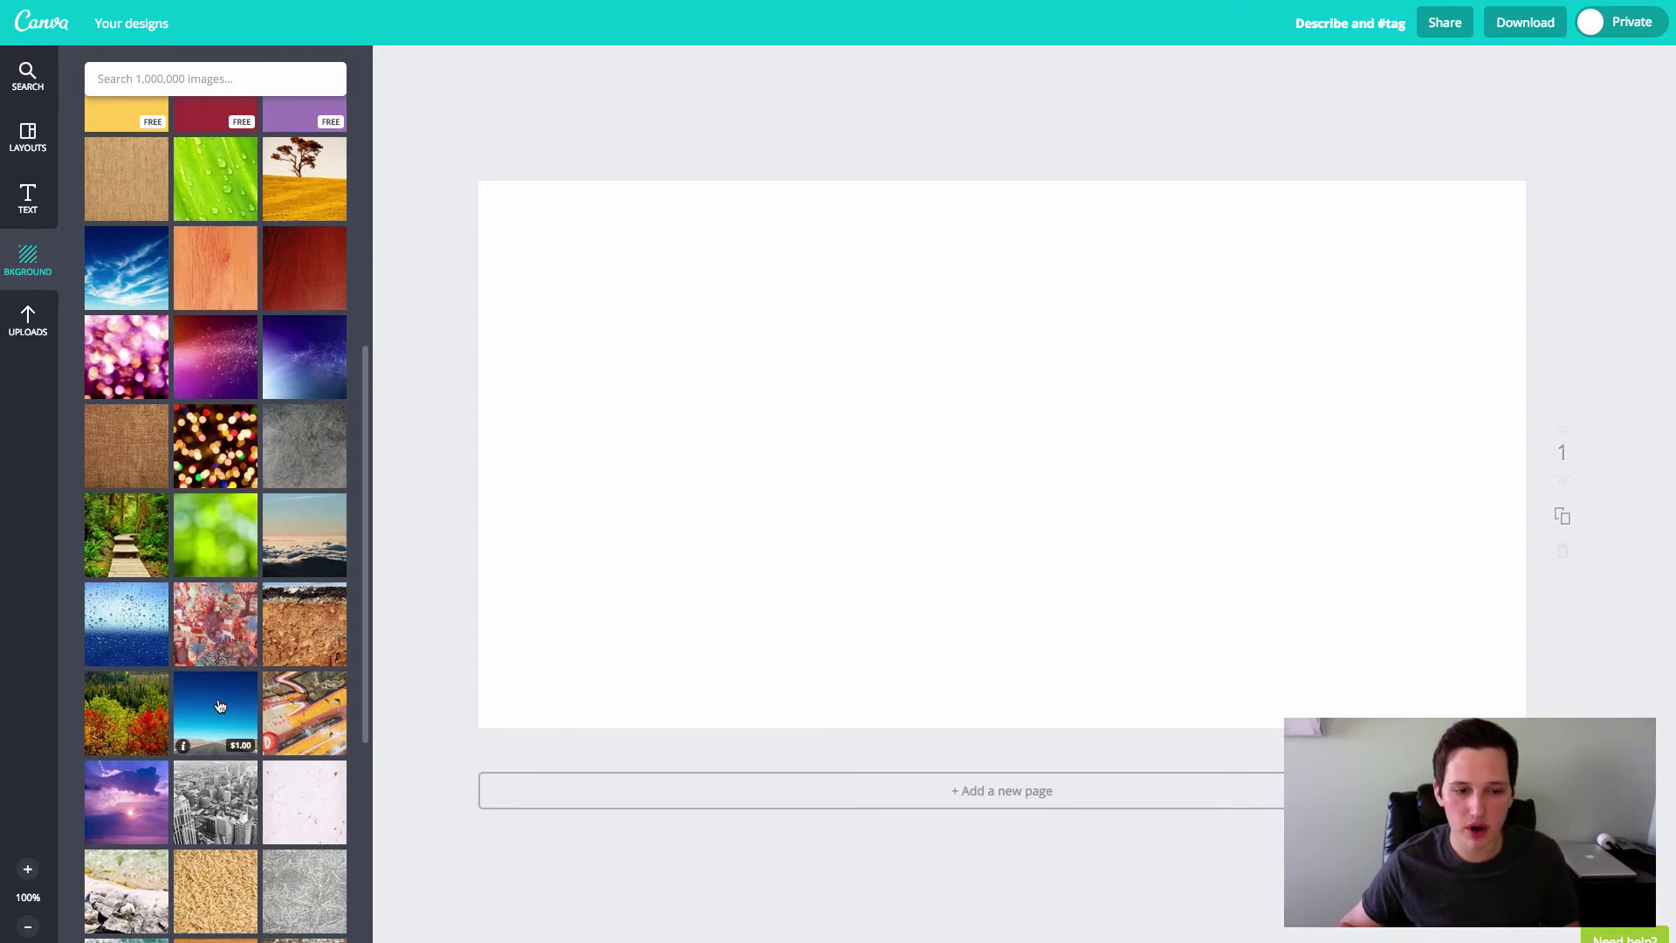
scroll(262, 785, down, 5)
scroll(297, 712, up, 15)
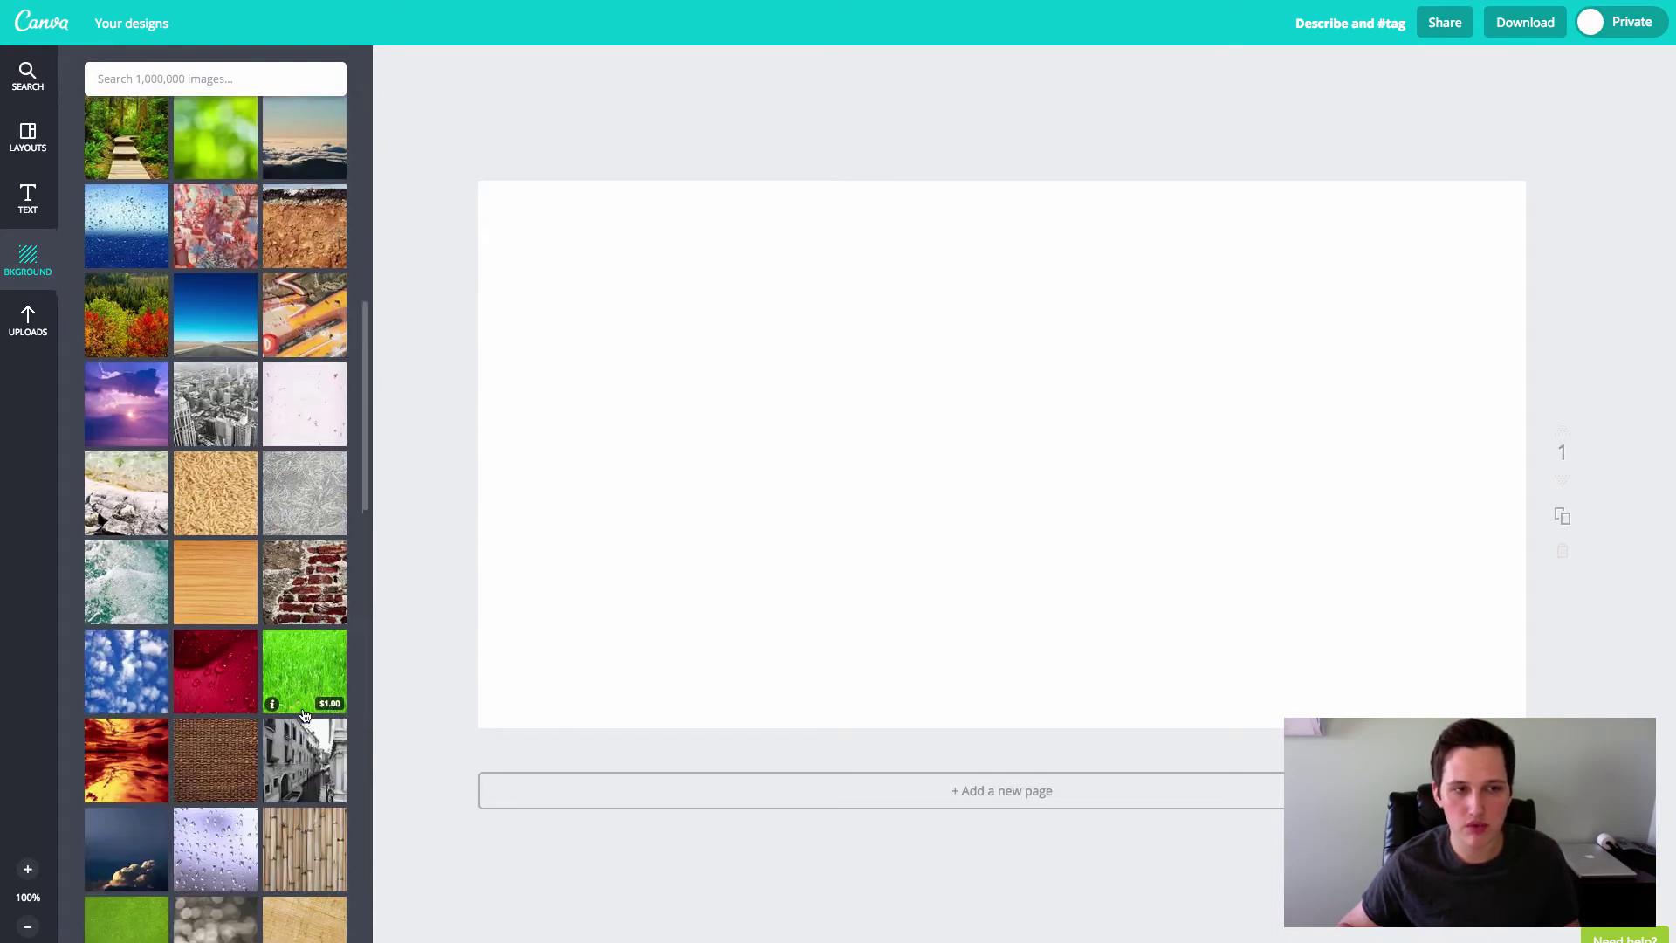
click(199, 77)
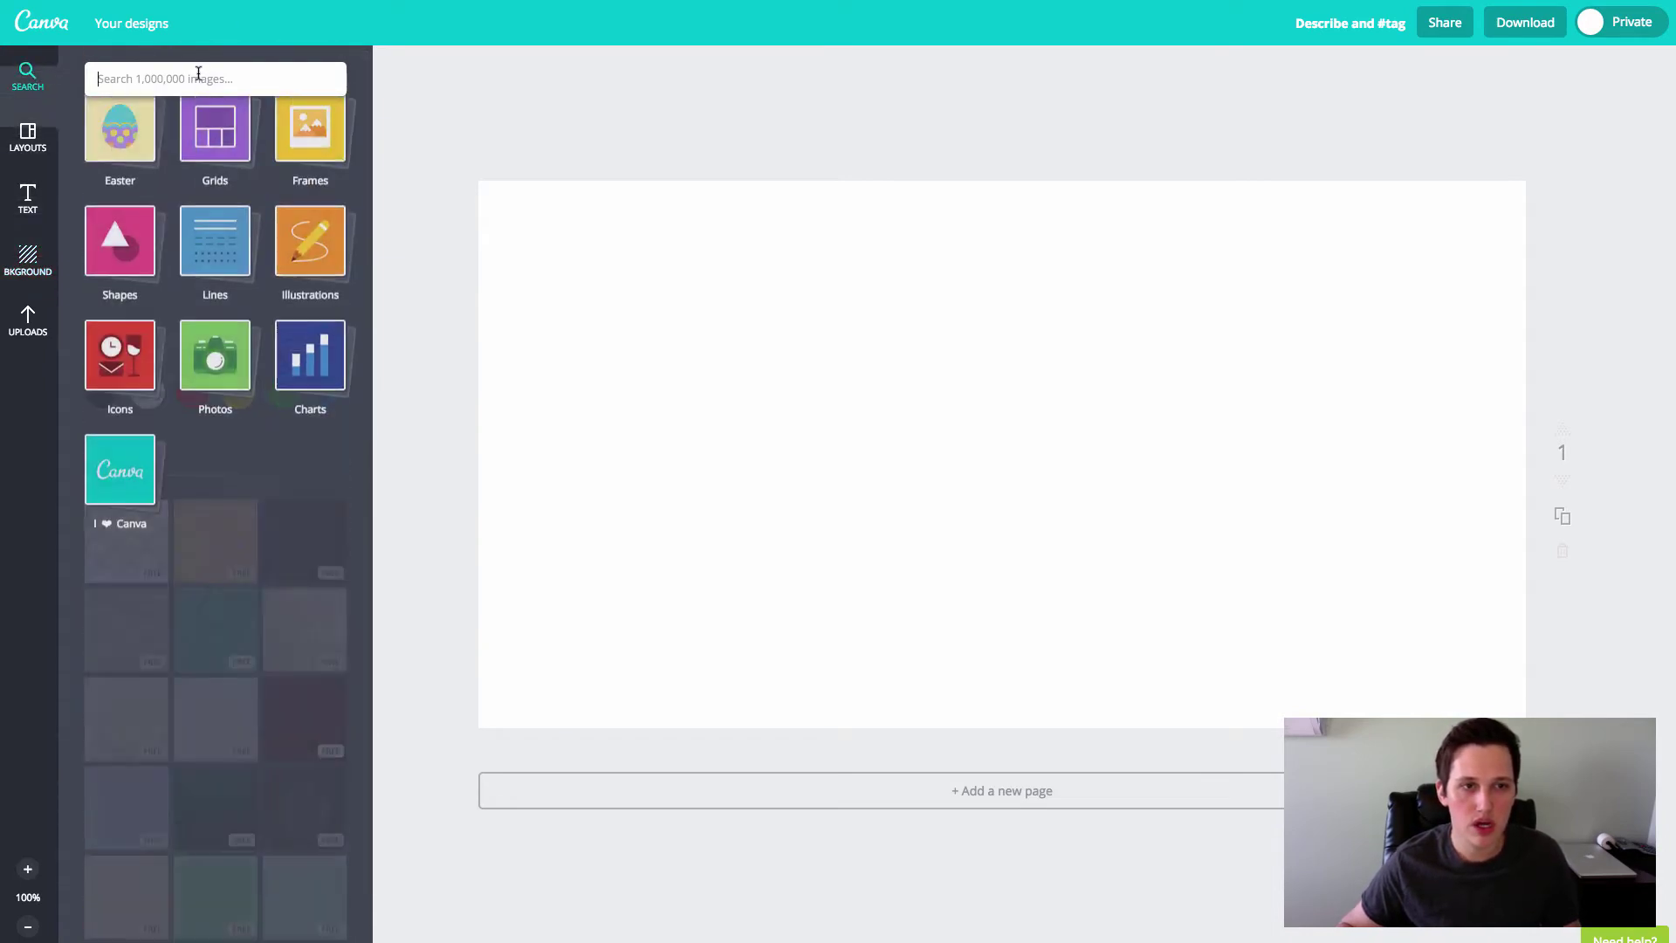
In the free Photos library, try a beach photo and another stock photo, removing both
click(213, 392)
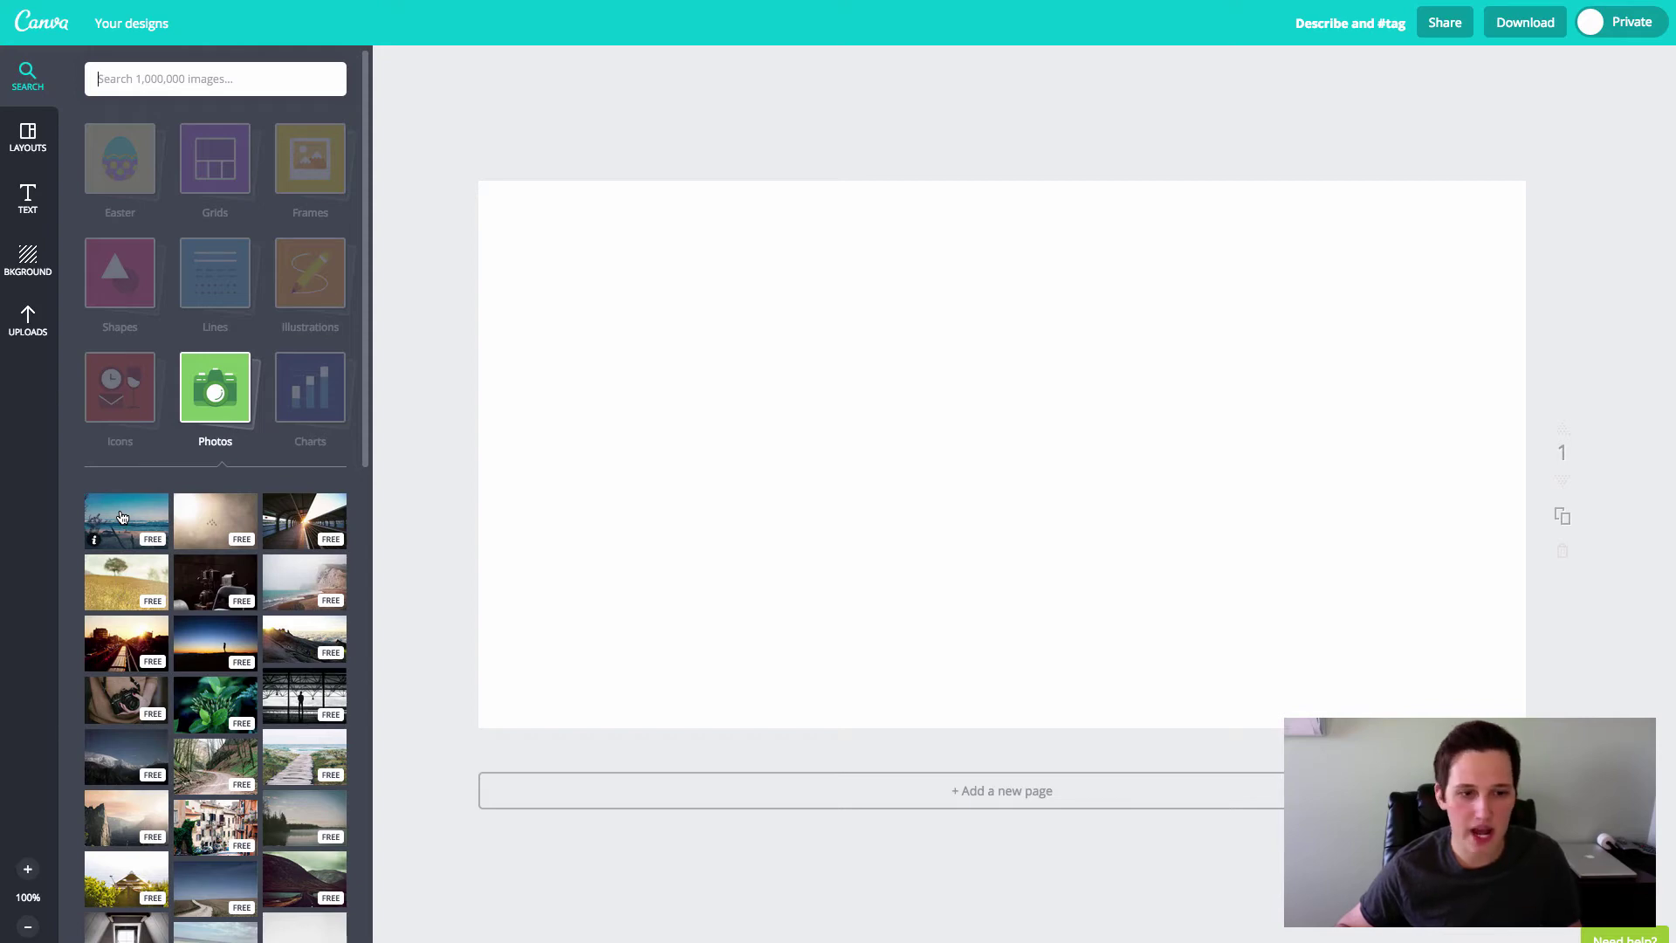
scroll(221, 602, down, 1)
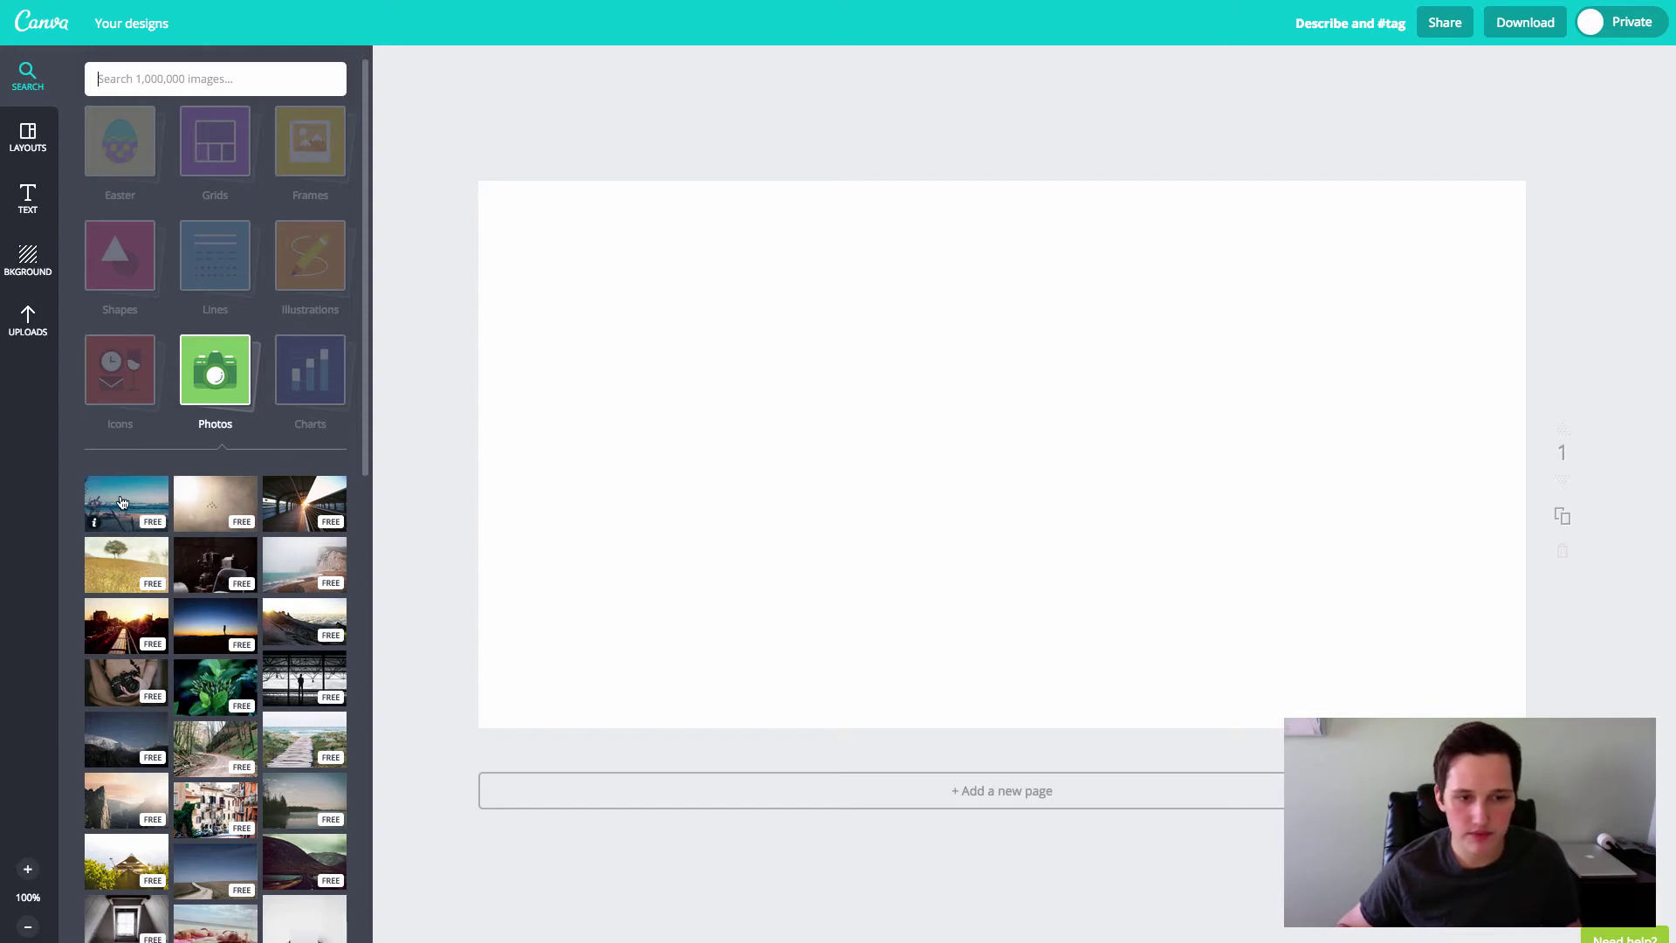
drag(123, 502, 821, 441)
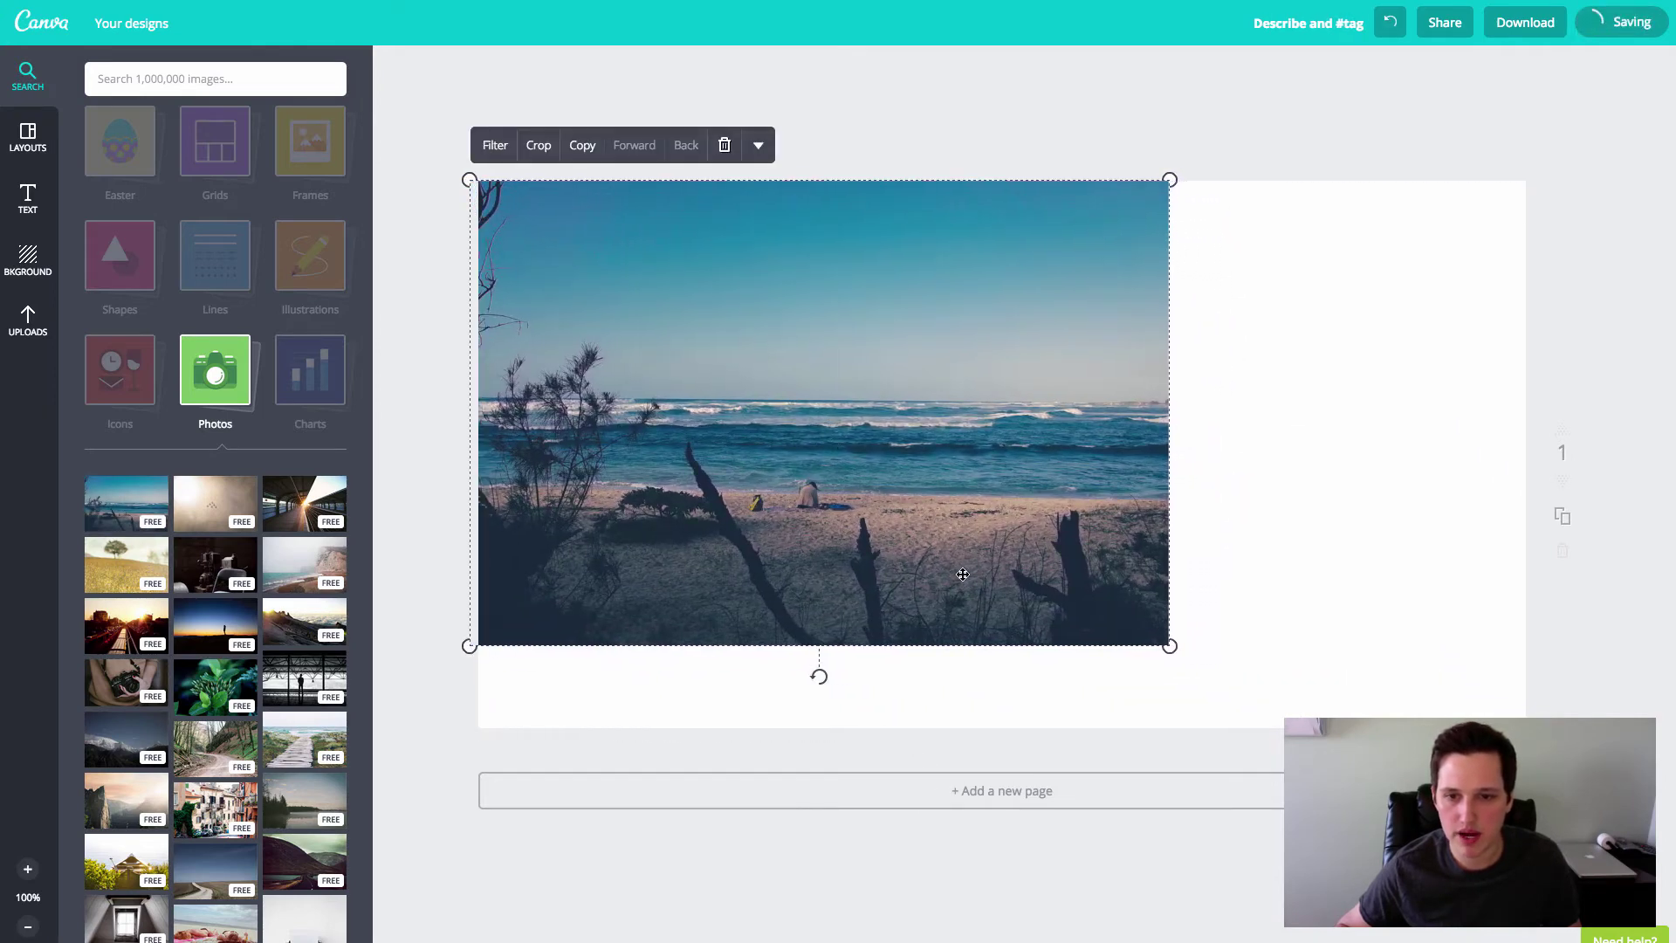
click(725, 147)
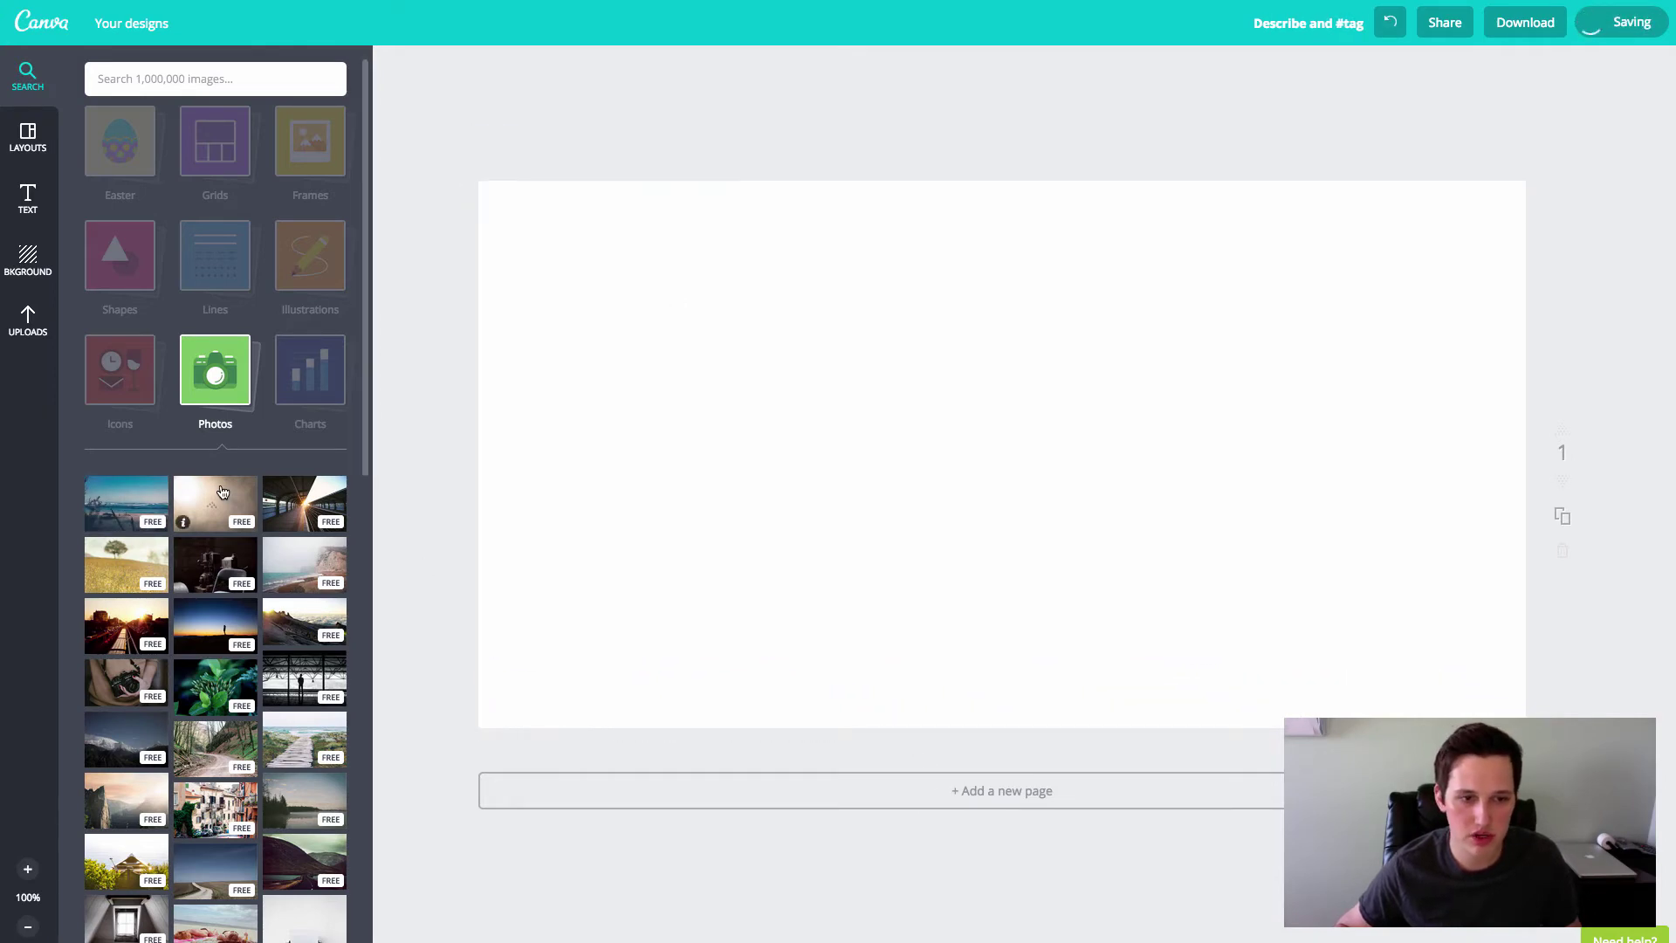
click(183, 520)
click(906, 322)
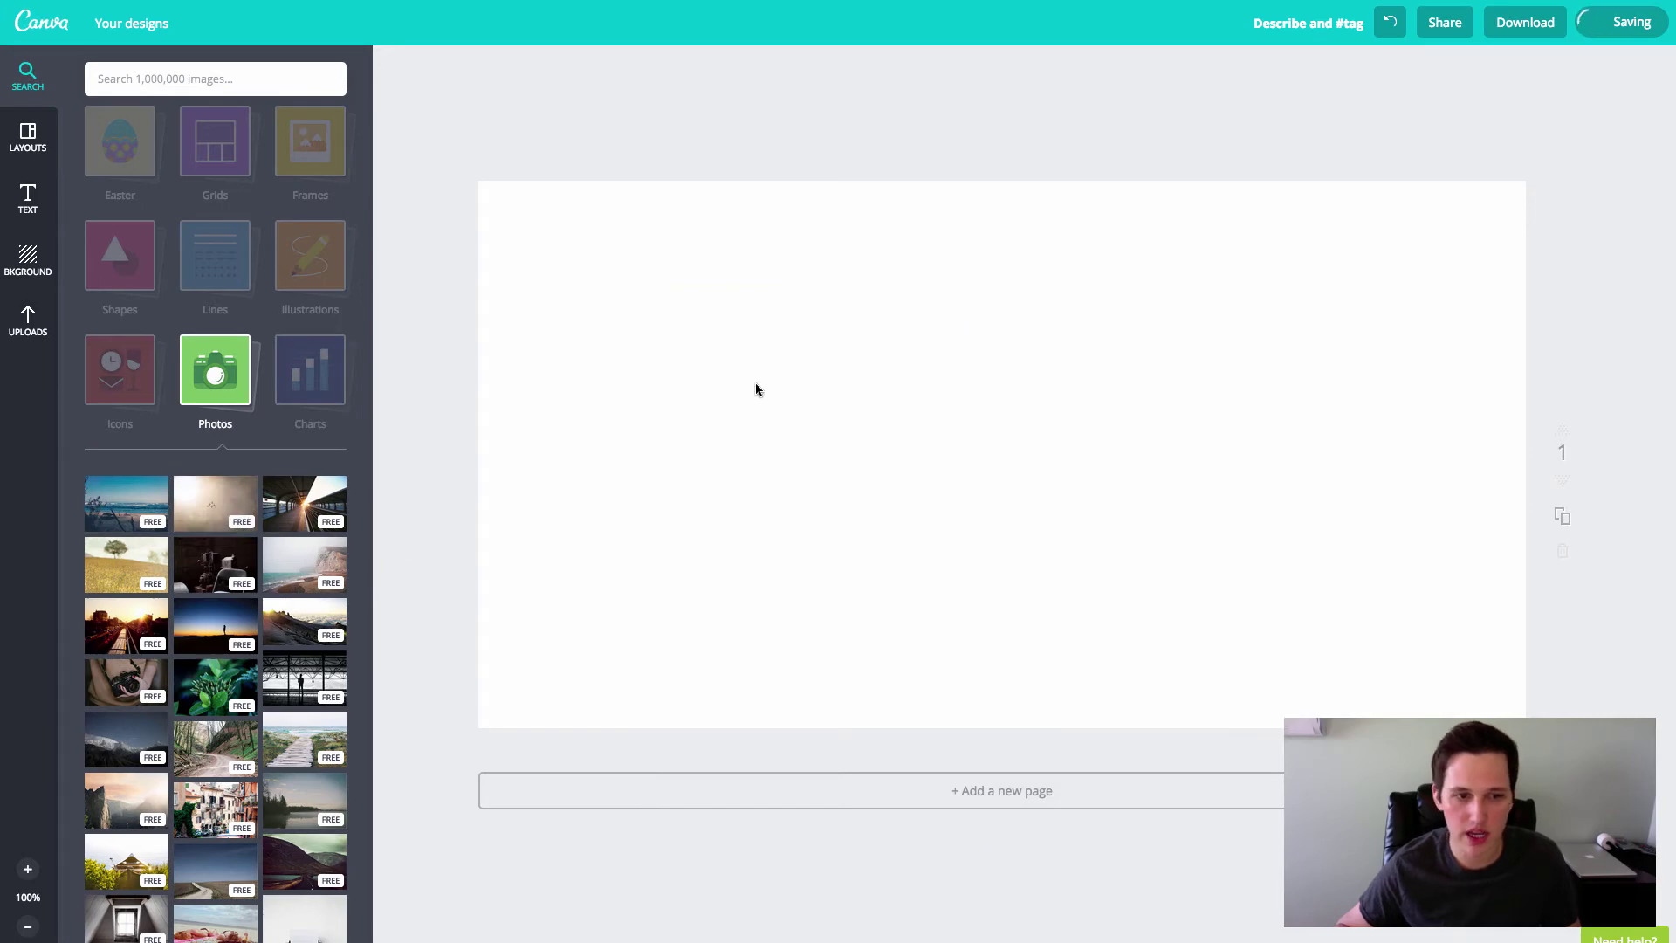
Try the dark projector and silhouette photos on the page, then remove them to leave it blank
scroll(236, 542, down, 1)
drag(218, 535, 930, 404)
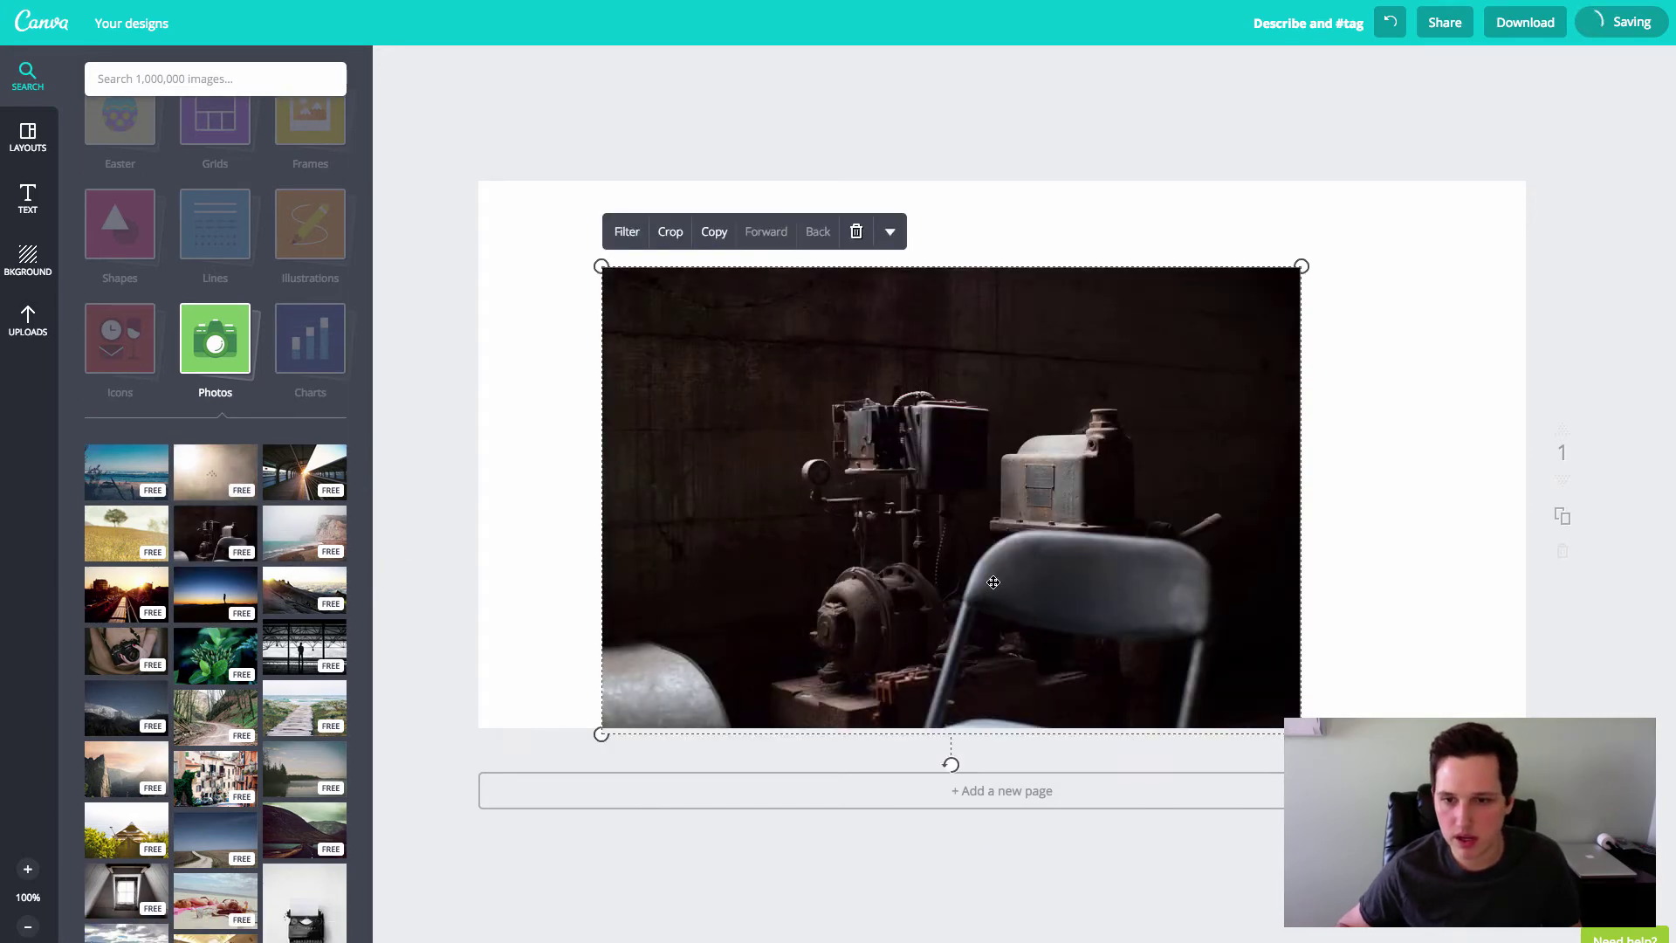
click(856, 231)
scroll(219, 611, down, 1)
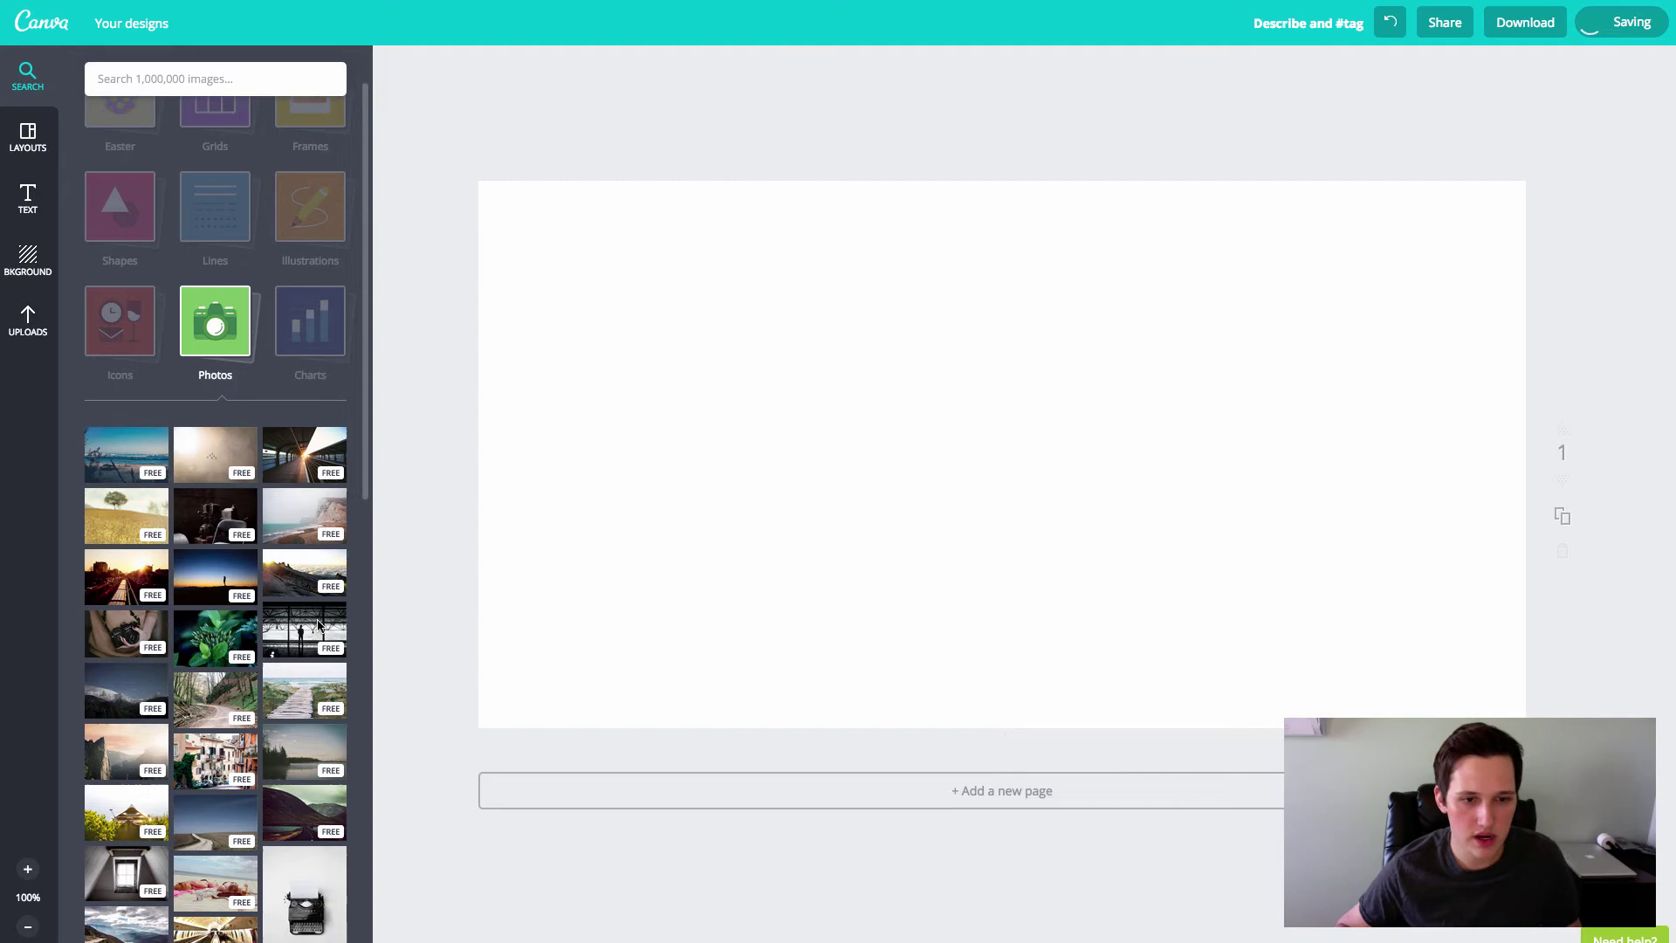
drag(310, 602, 921, 512)
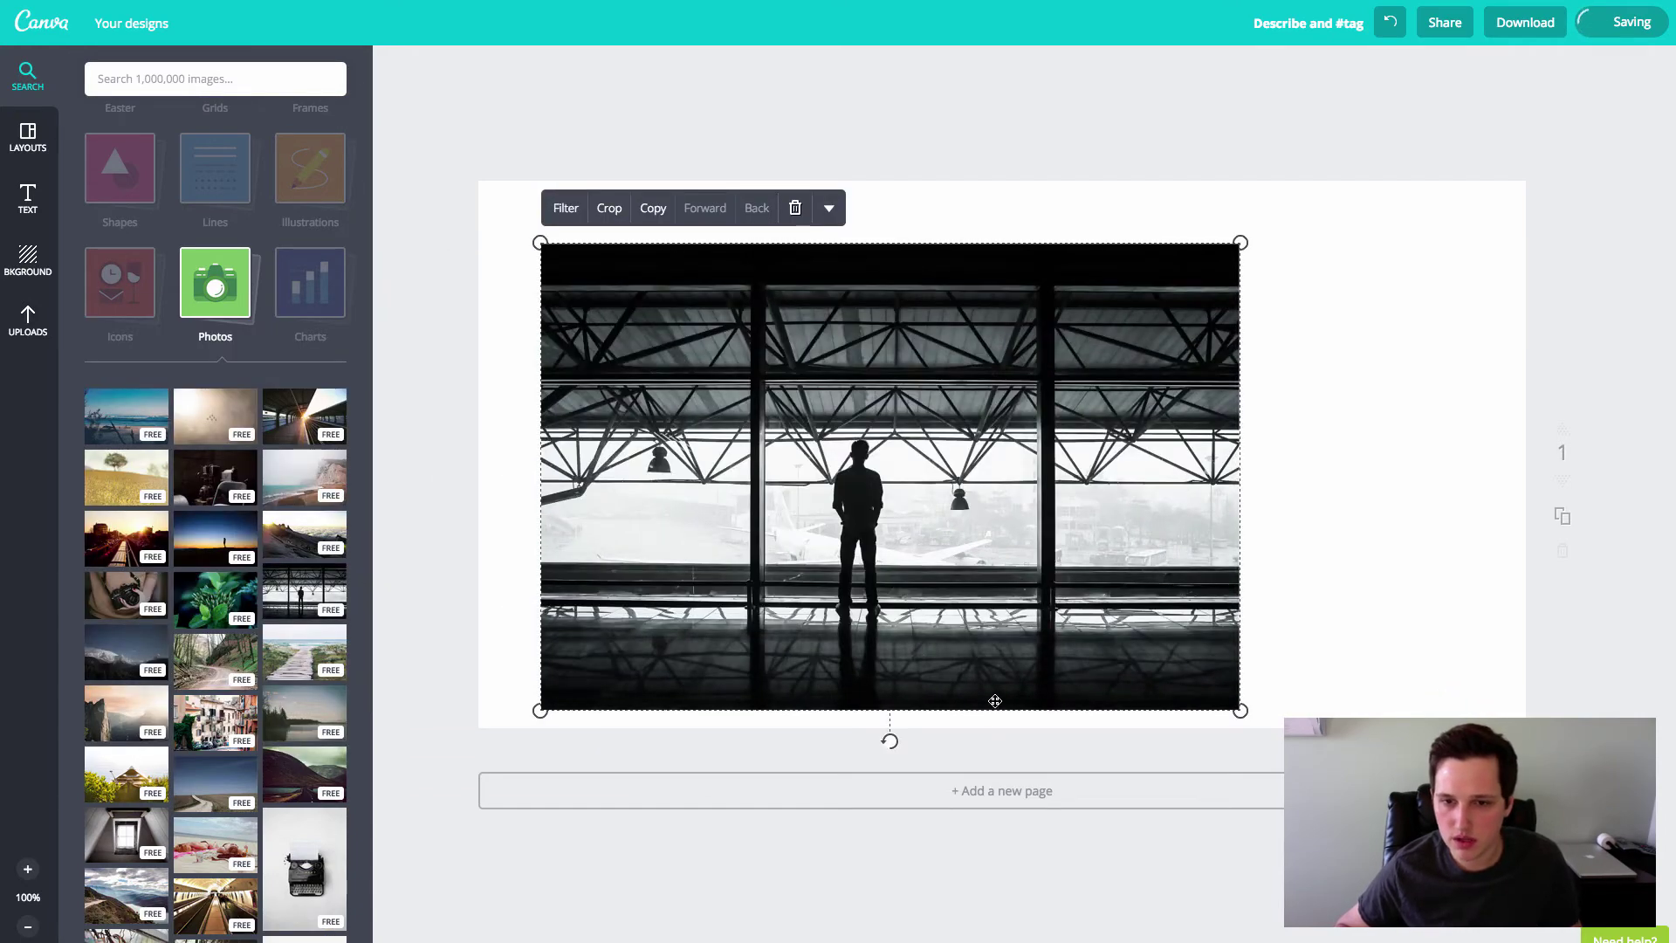
click(795, 209)
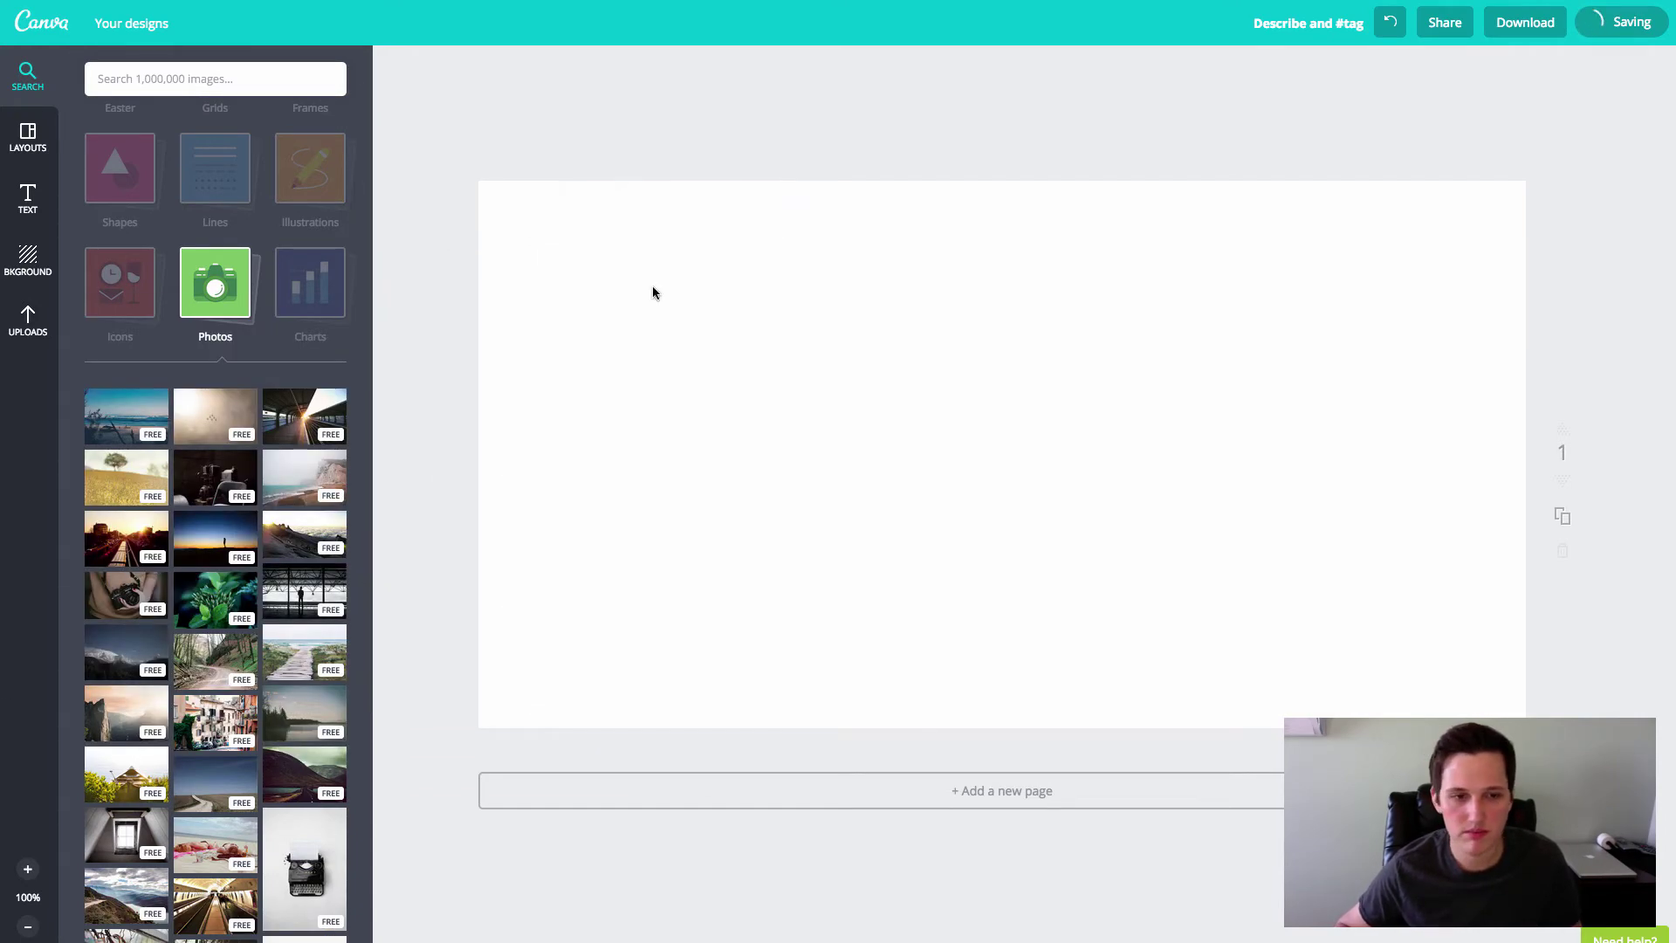
Scroll further down through the free stock photos
scroll(234, 698, down, 1)
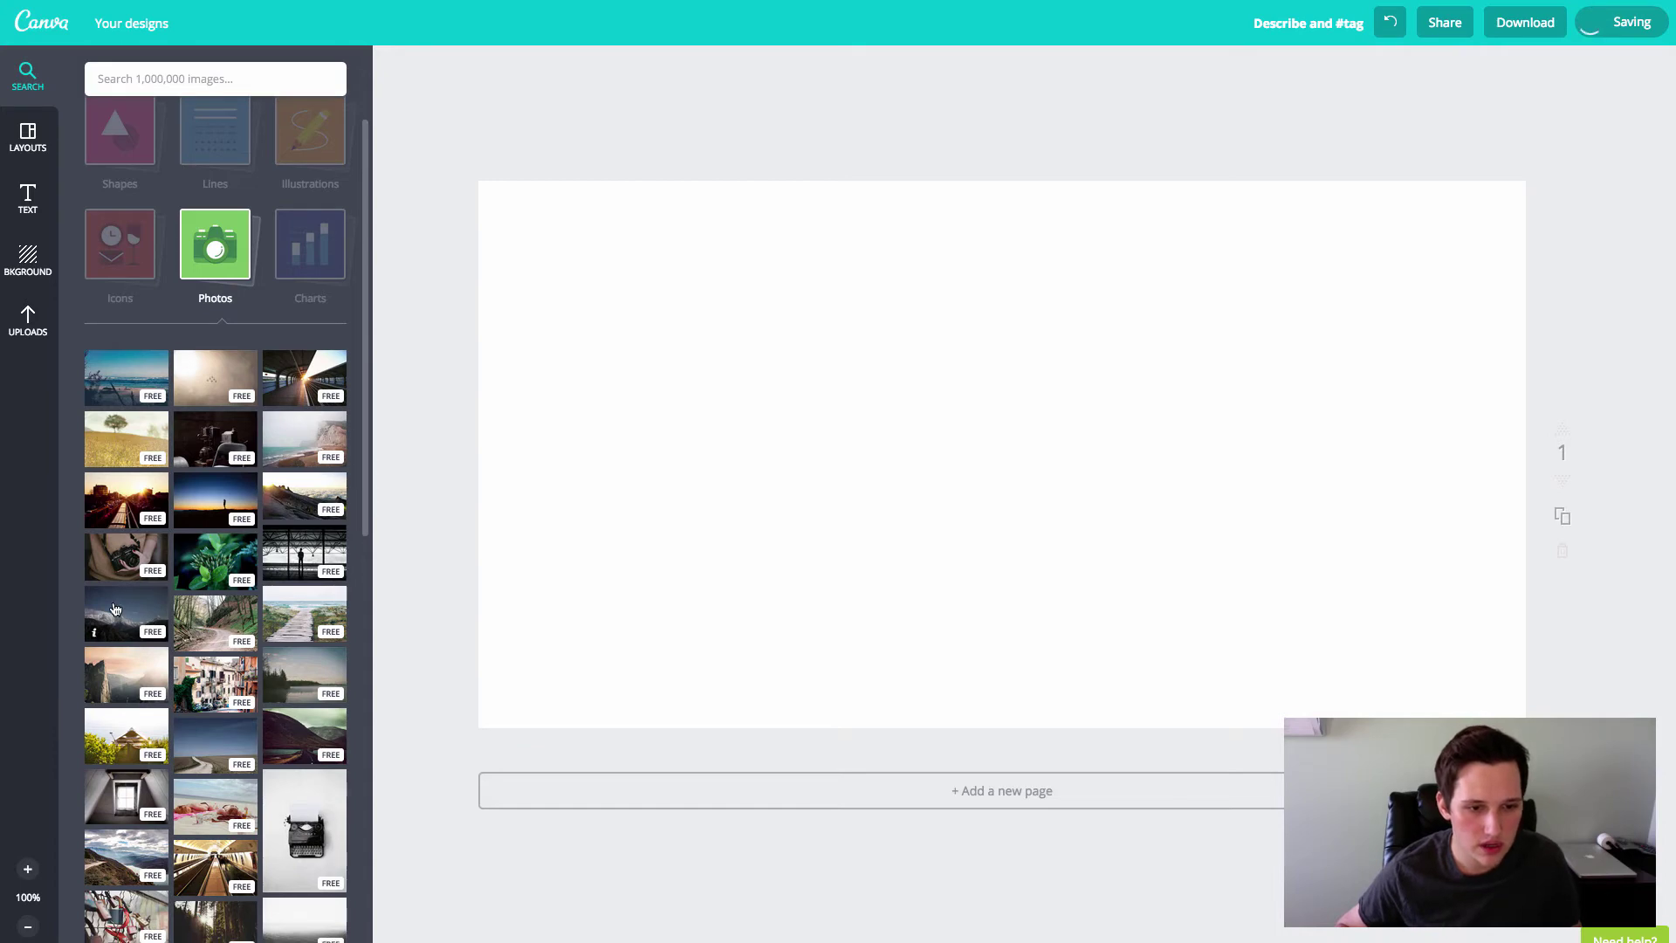
scroll(218, 733, down, 2)
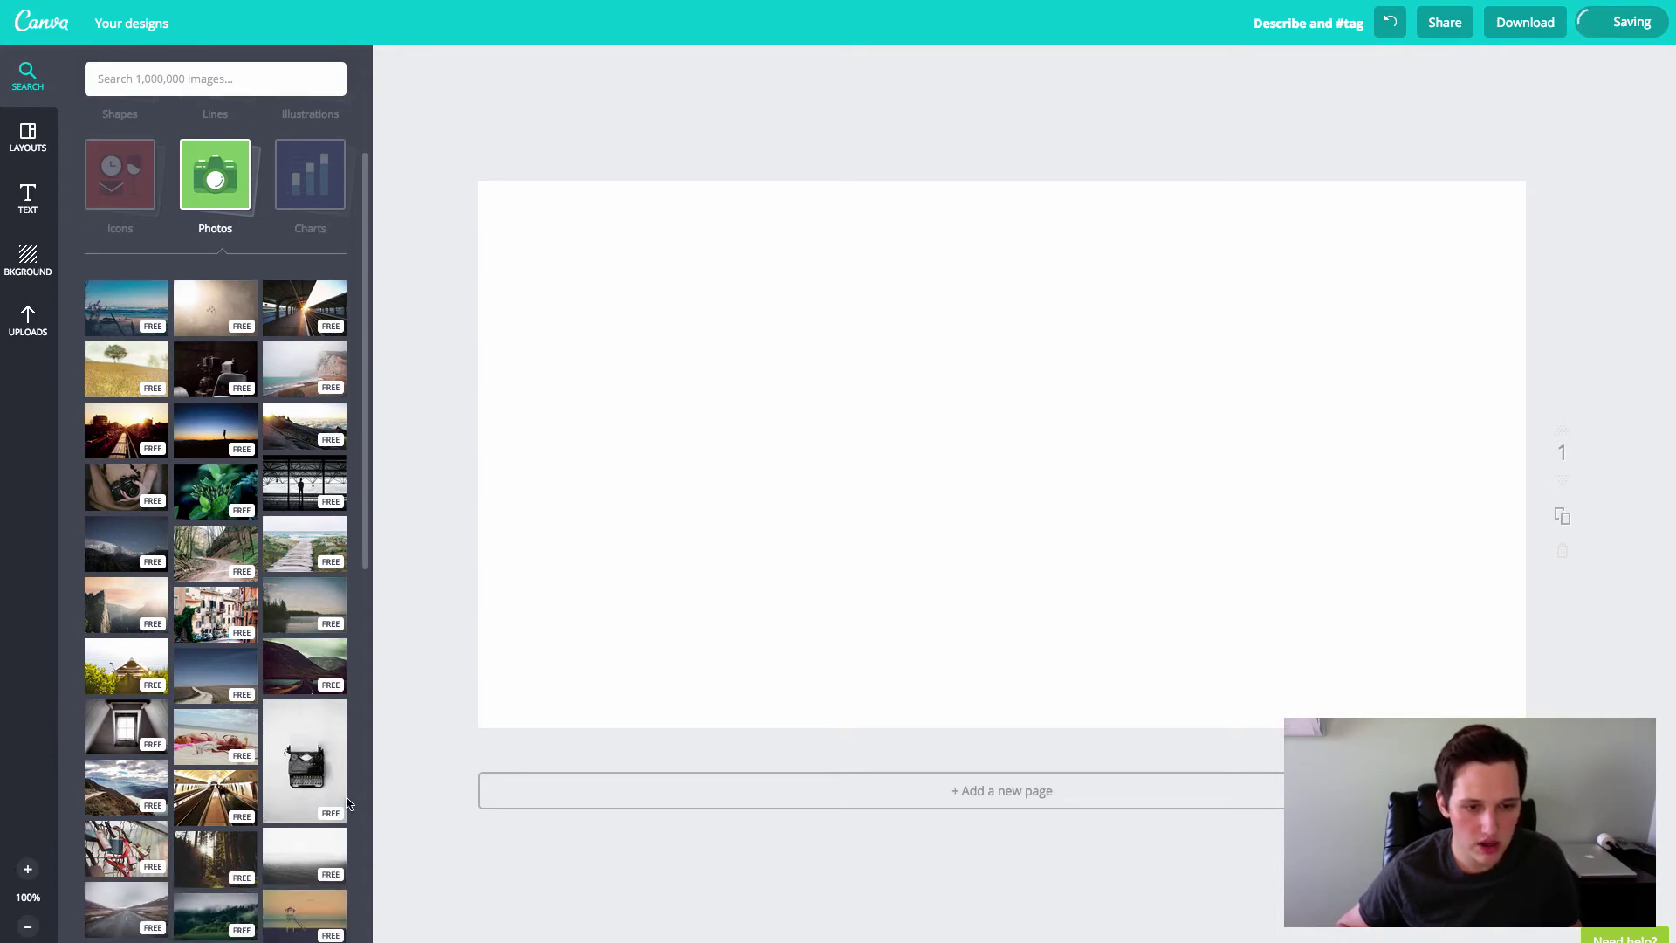
scroll(314, 812, down, 8)
scroll(314, 826, down, 5)
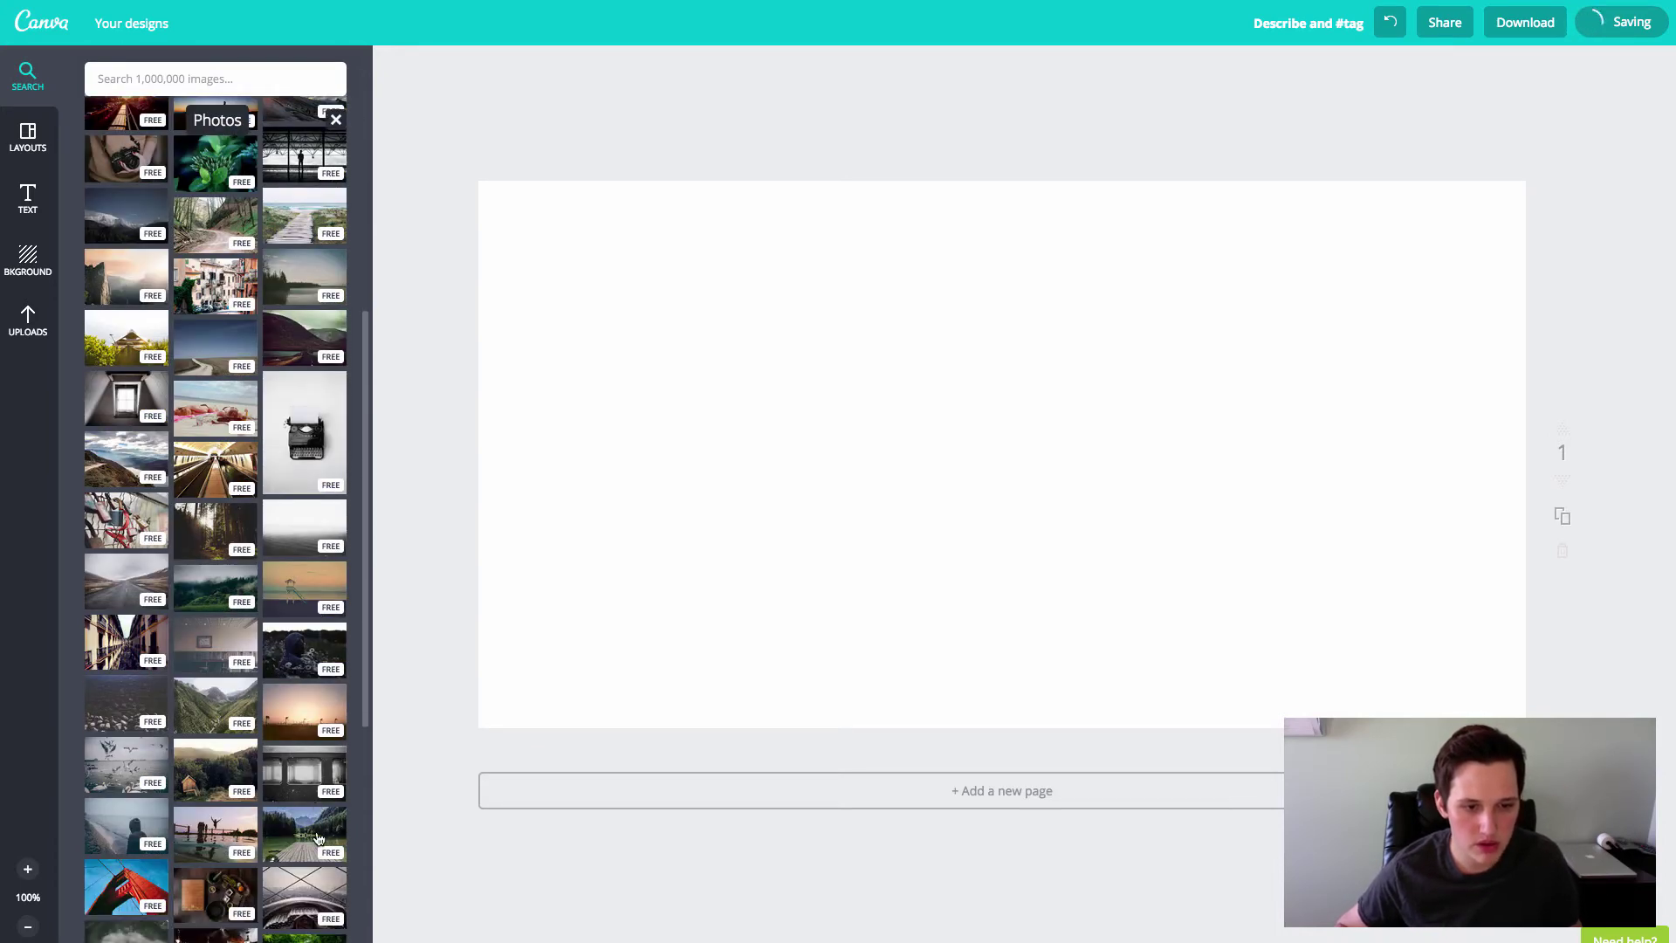
scroll(328, 843, down, 8)
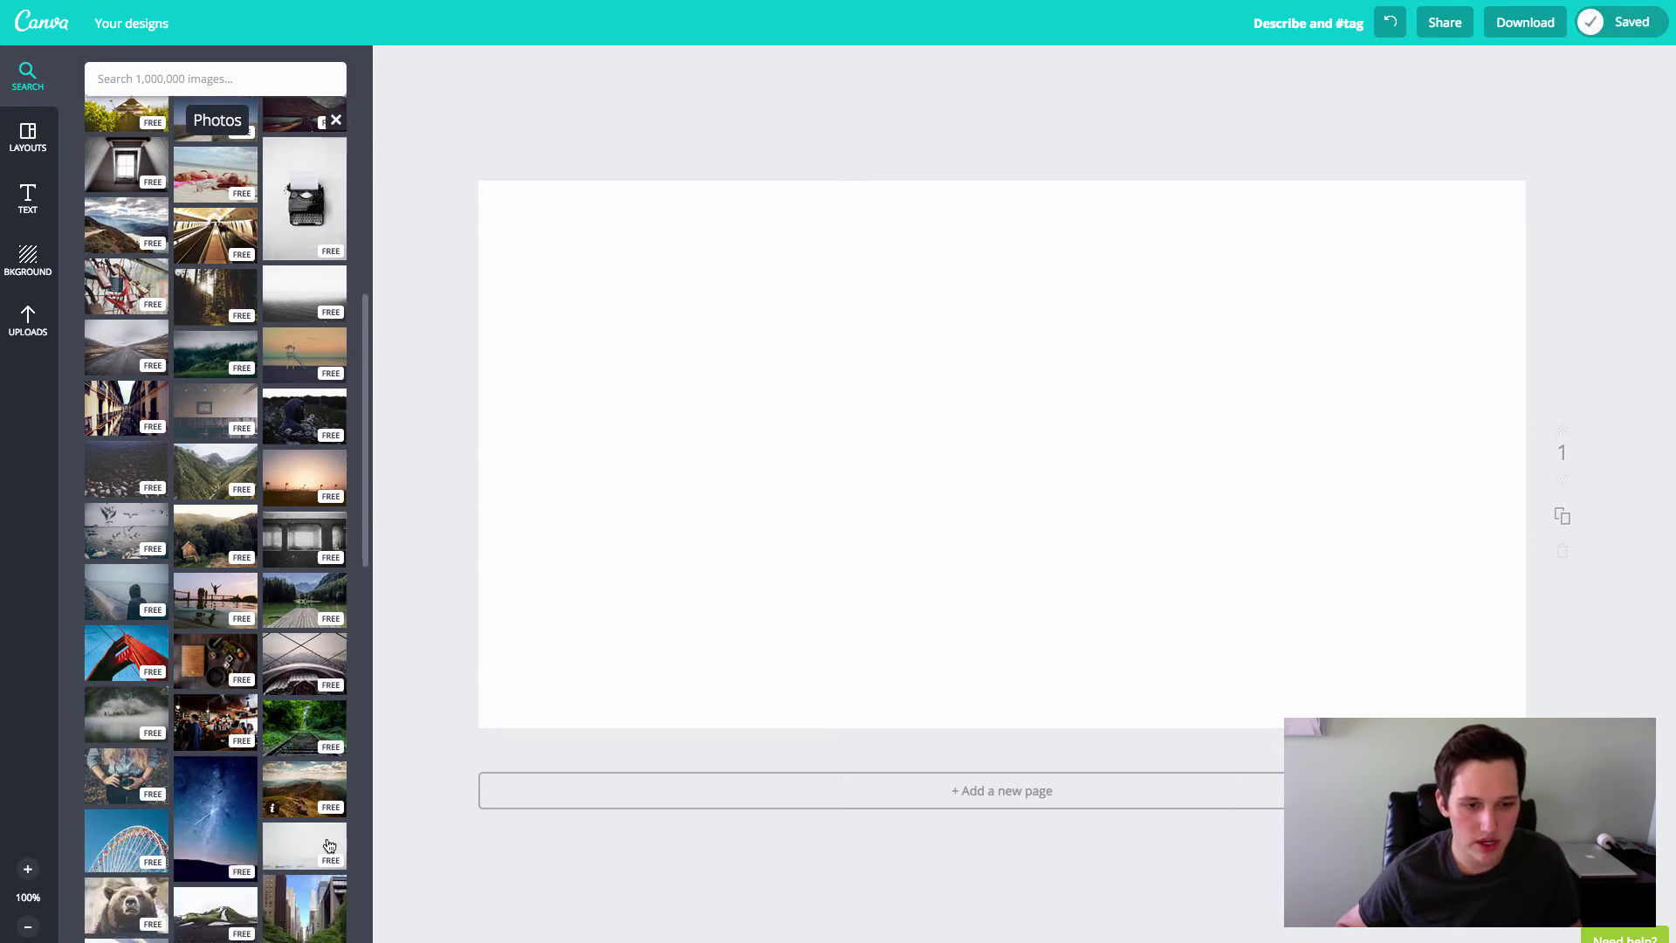
Place the blurred night-city photo, delete the trial NYC street photo, and stretch the night photo across the page
drag(299, 826, 841, 551)
drag(305, 671, 1350, 448)
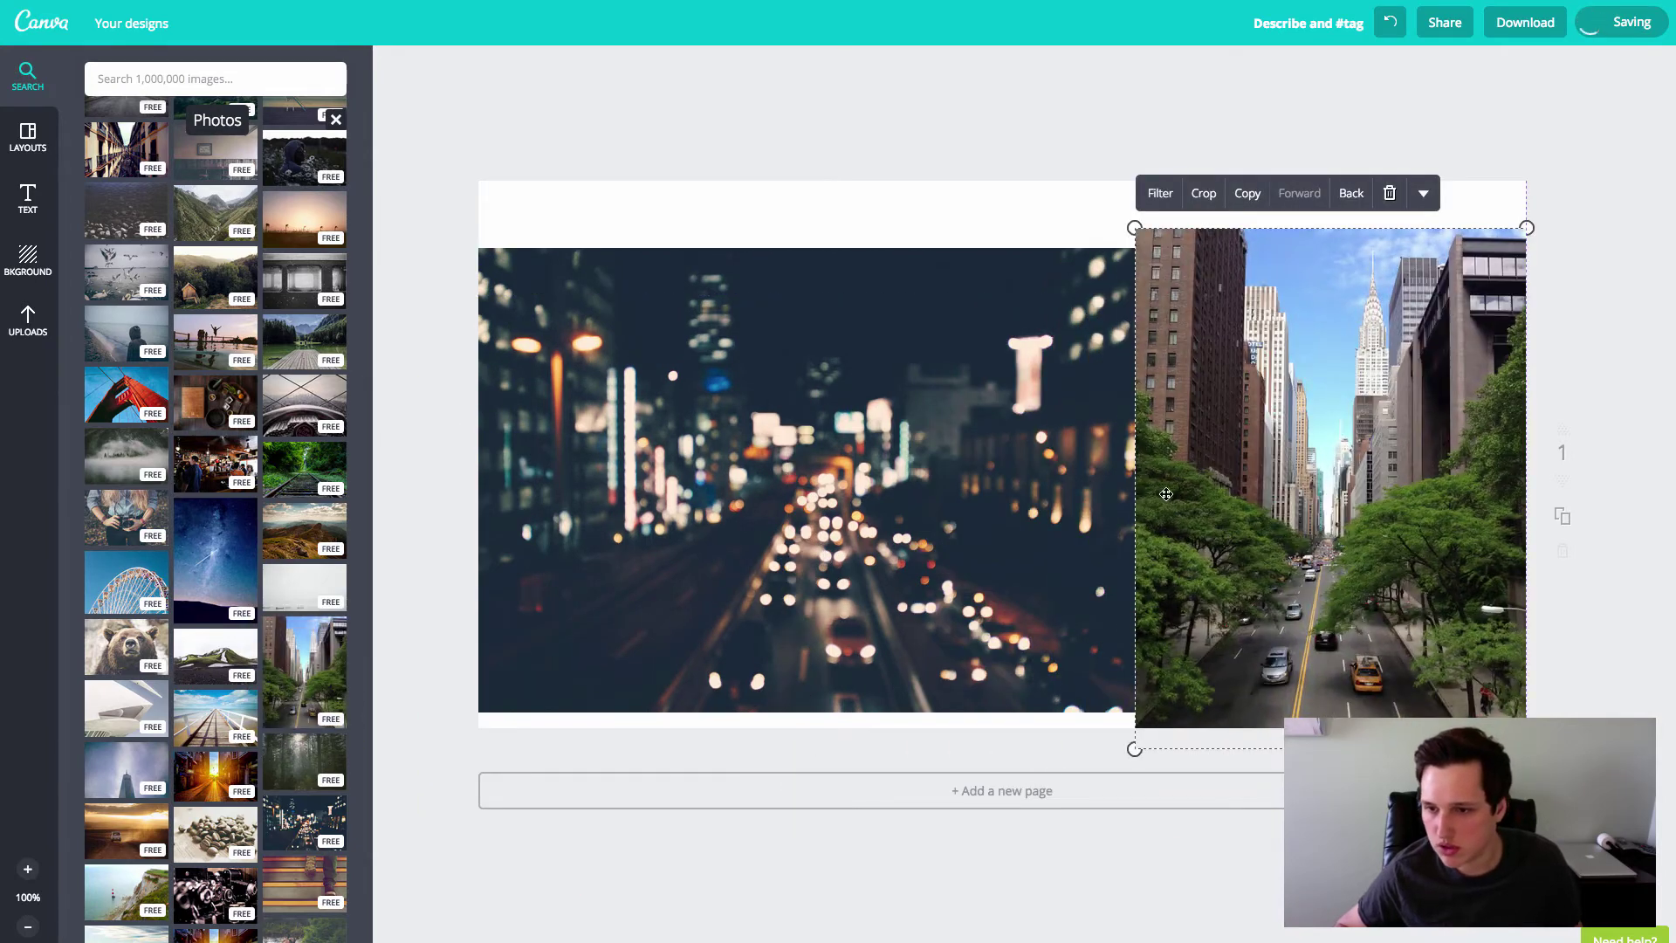
click(1391, 194)
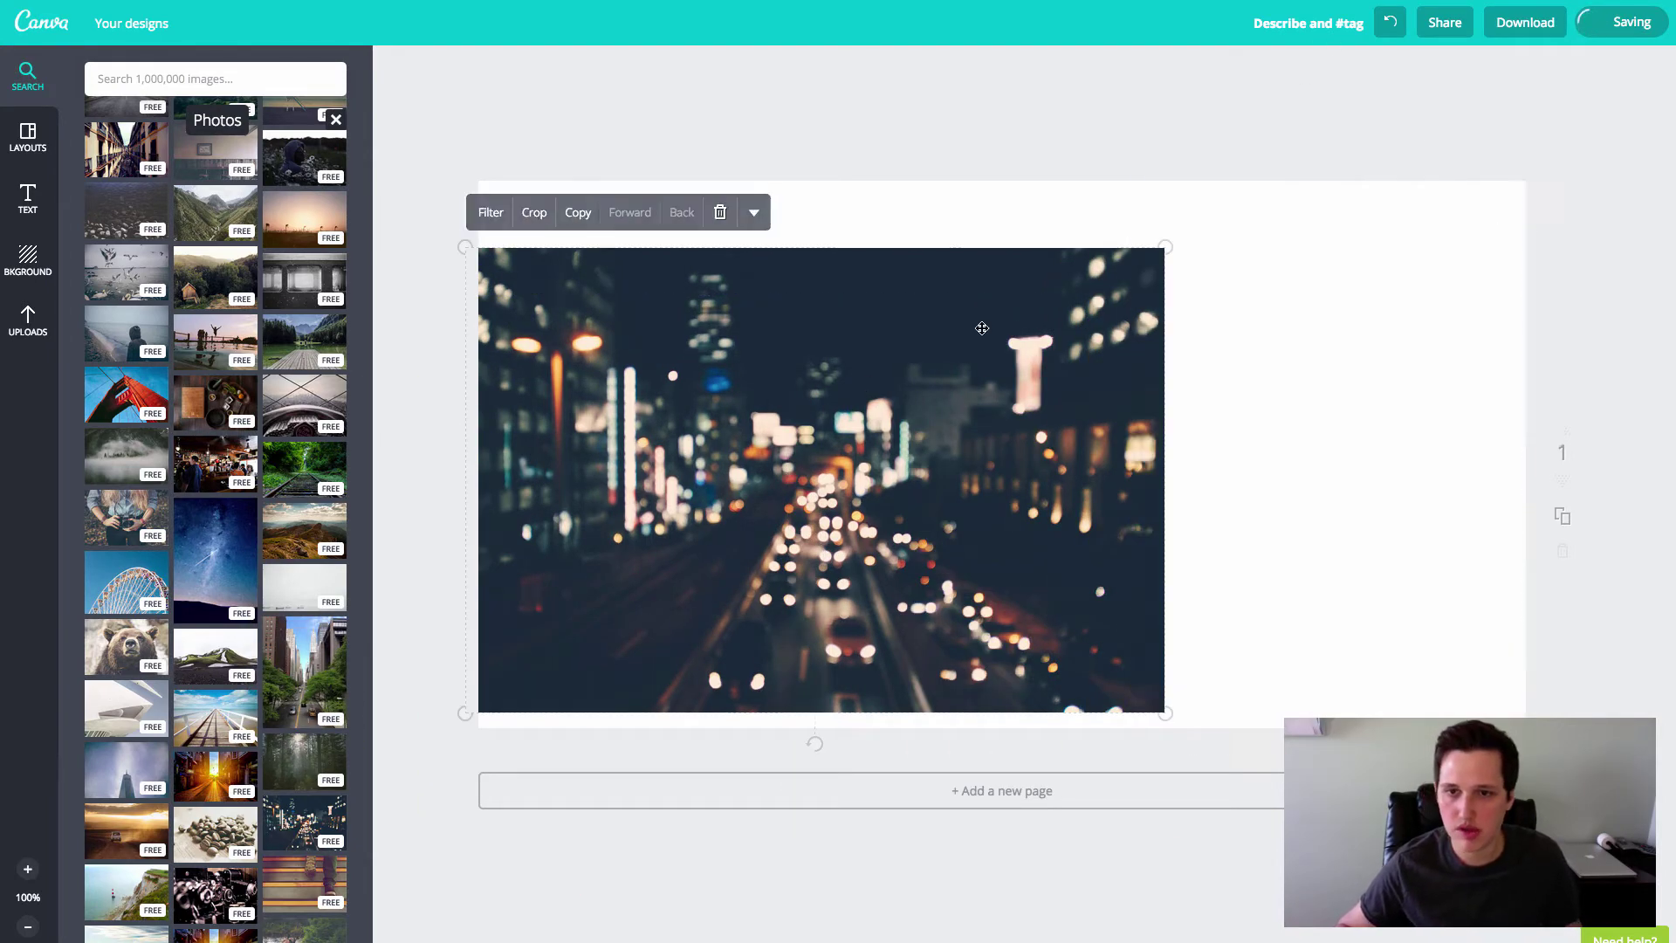
drag(1164, 248, 1610, 157)
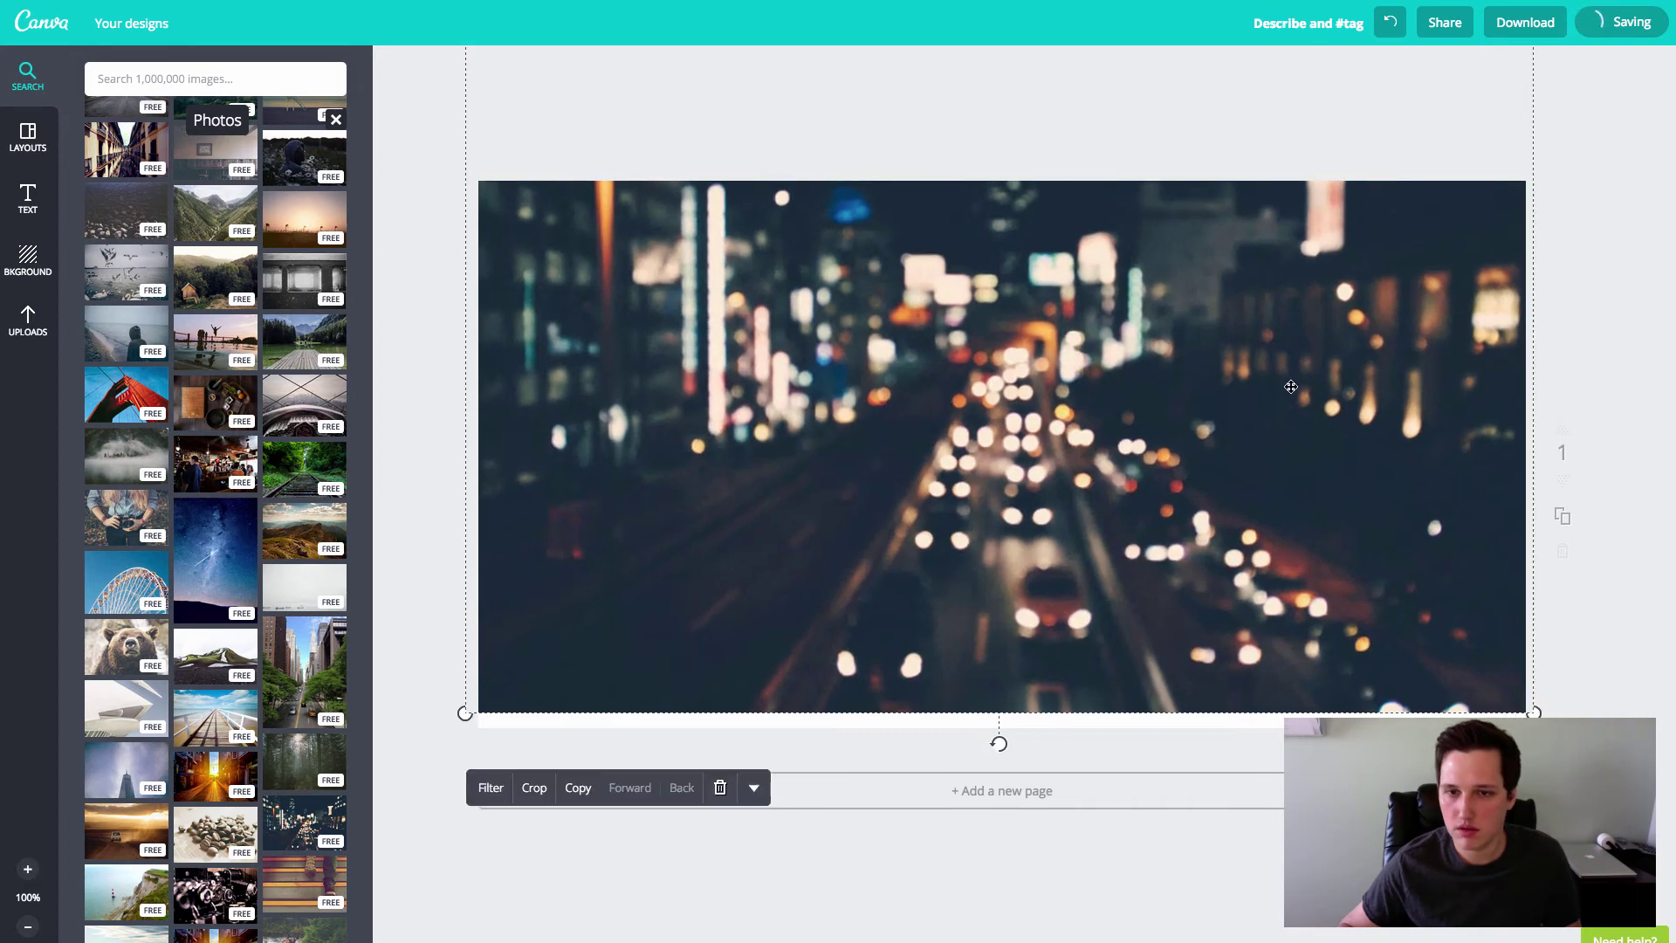
mouse_move(1289, 392)
mouse_down()
mouse_move(1292, 467)
mouse_move(1297, 404)
mouse_up()
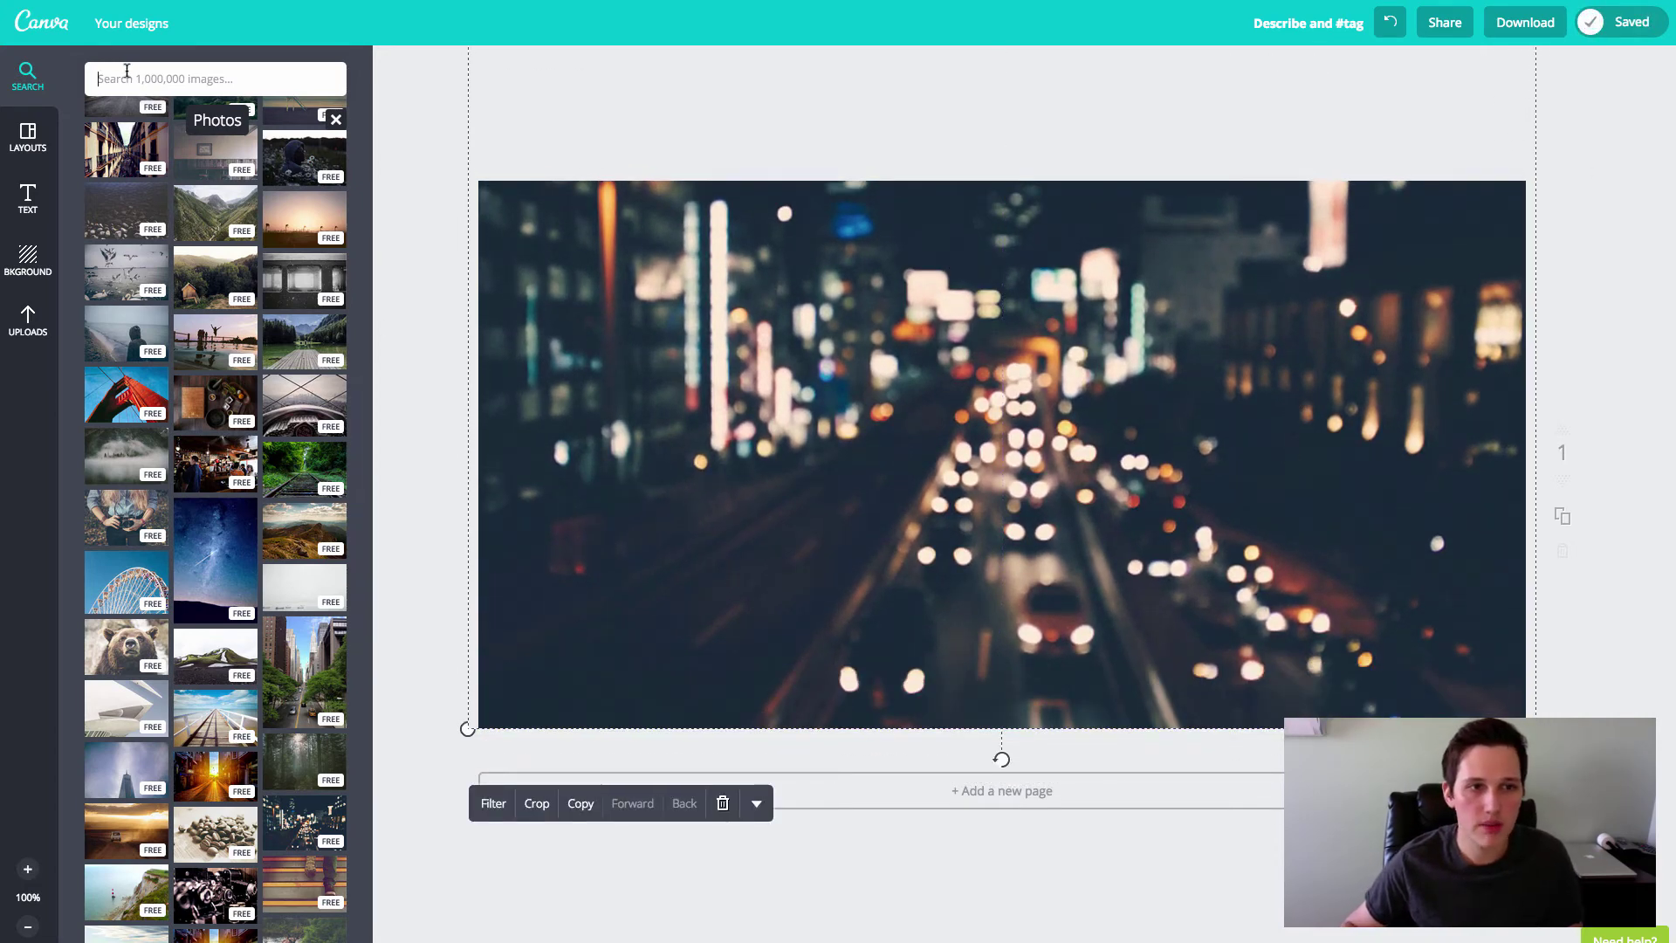
From Illustrations, add the folded map with red pins, shrink it, and place it at the photo's upper left
scroll(209, 168, up, 10)
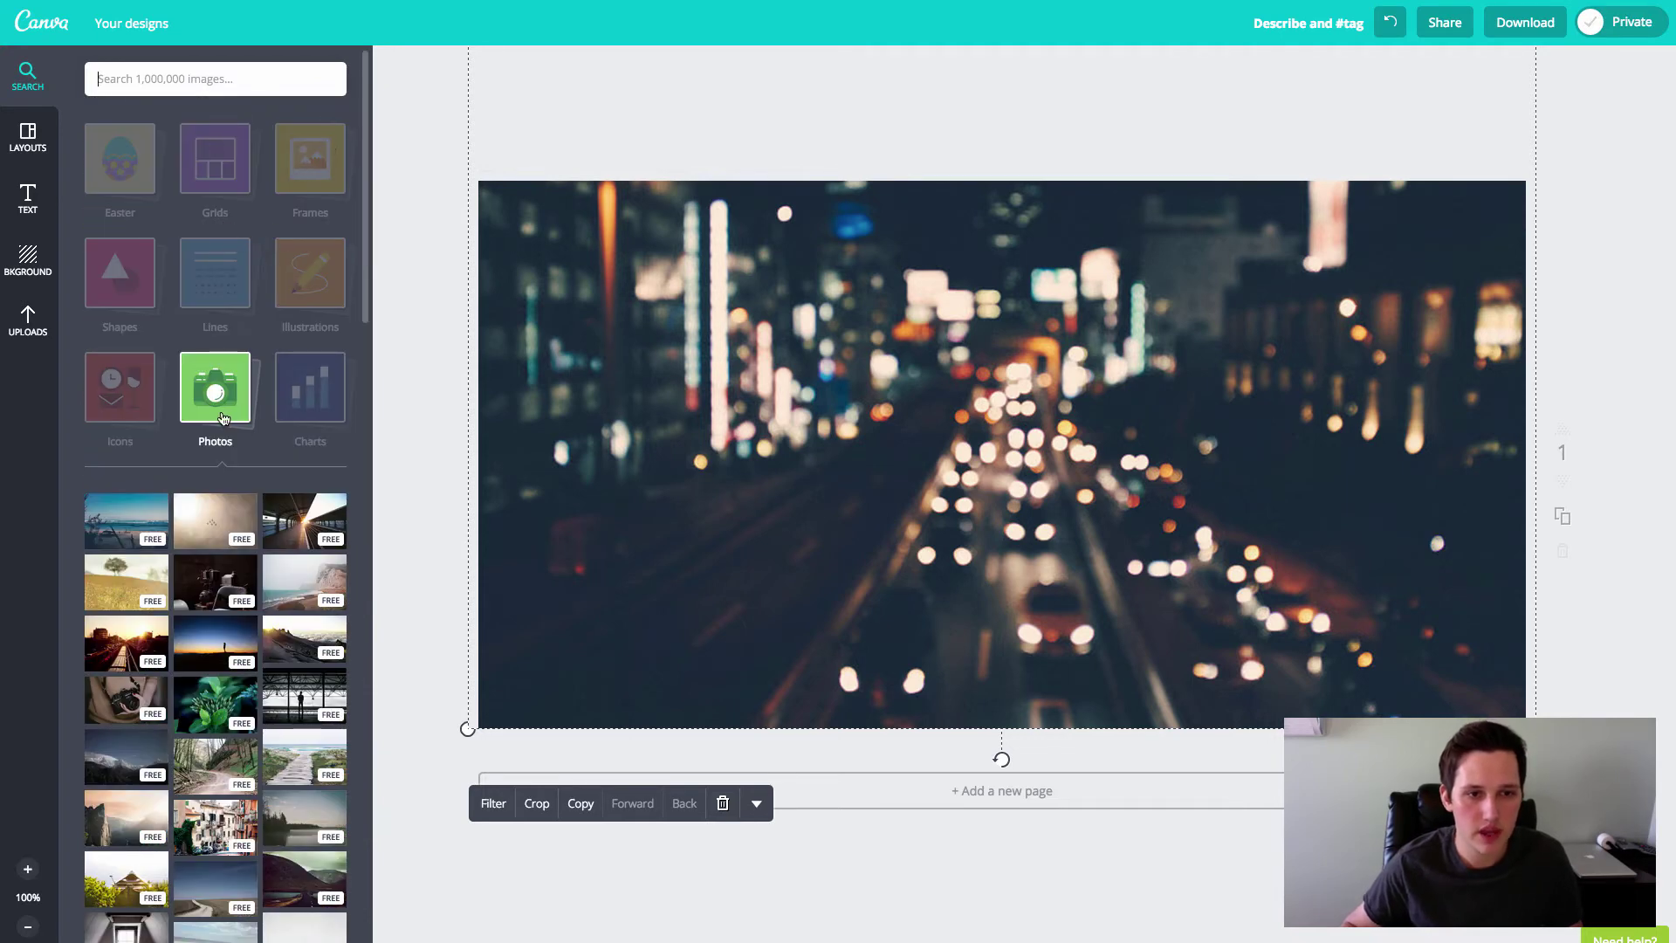
click(324, 281)
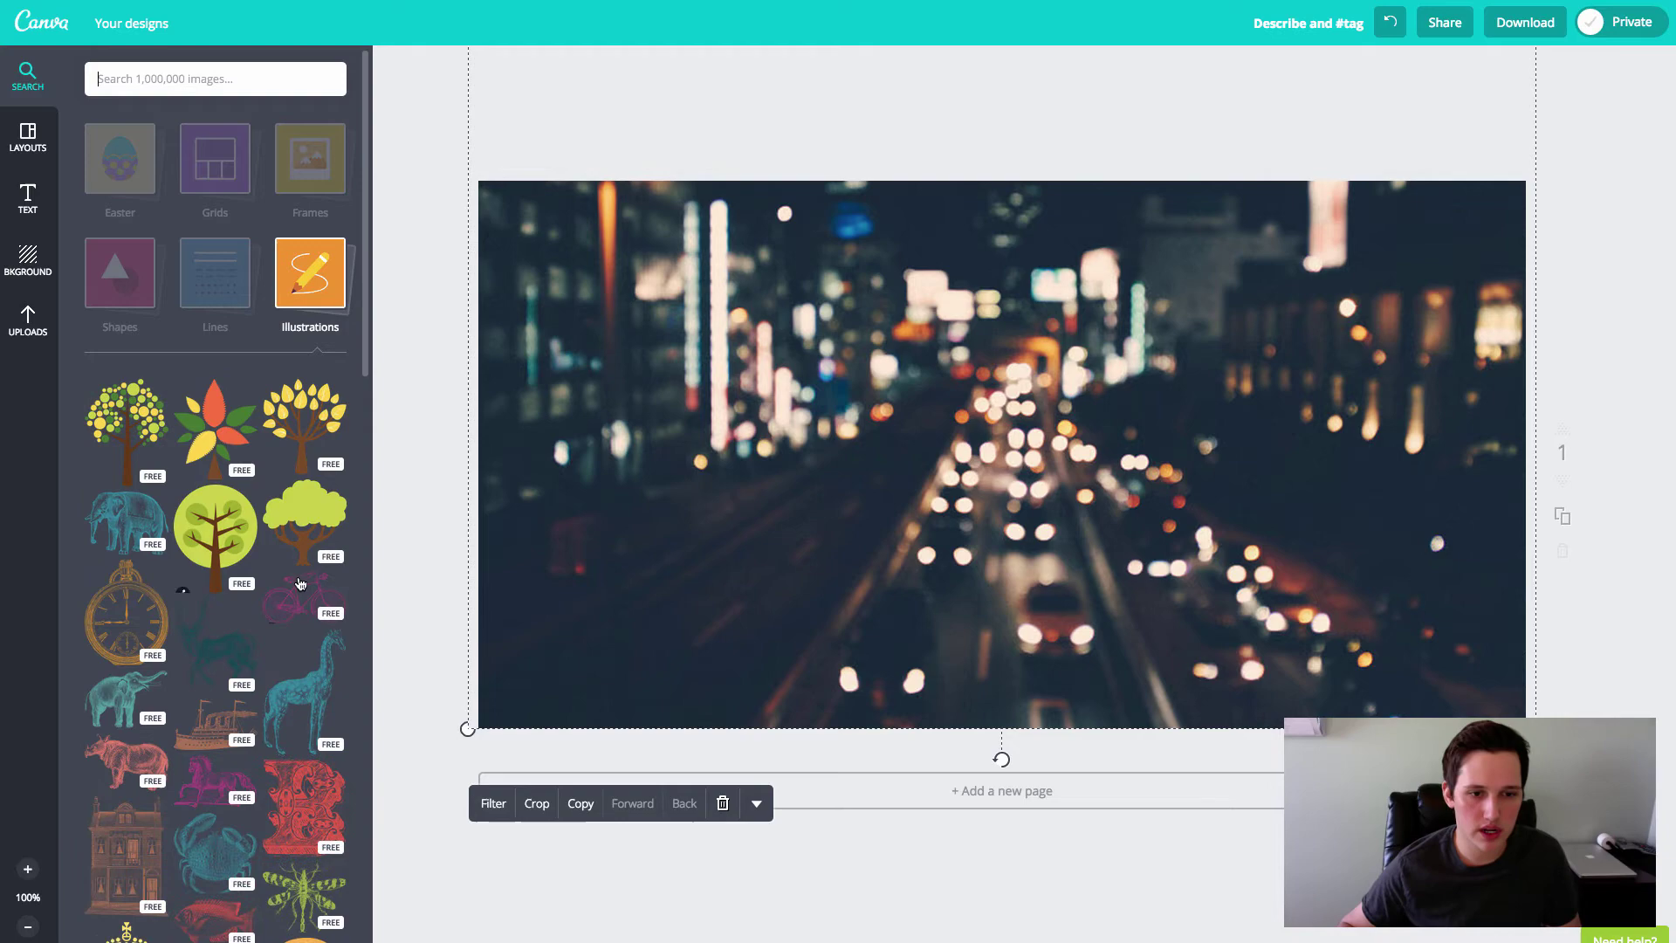
scroll(325, 579, down, 1)
scroll(325, 579, down, 5)
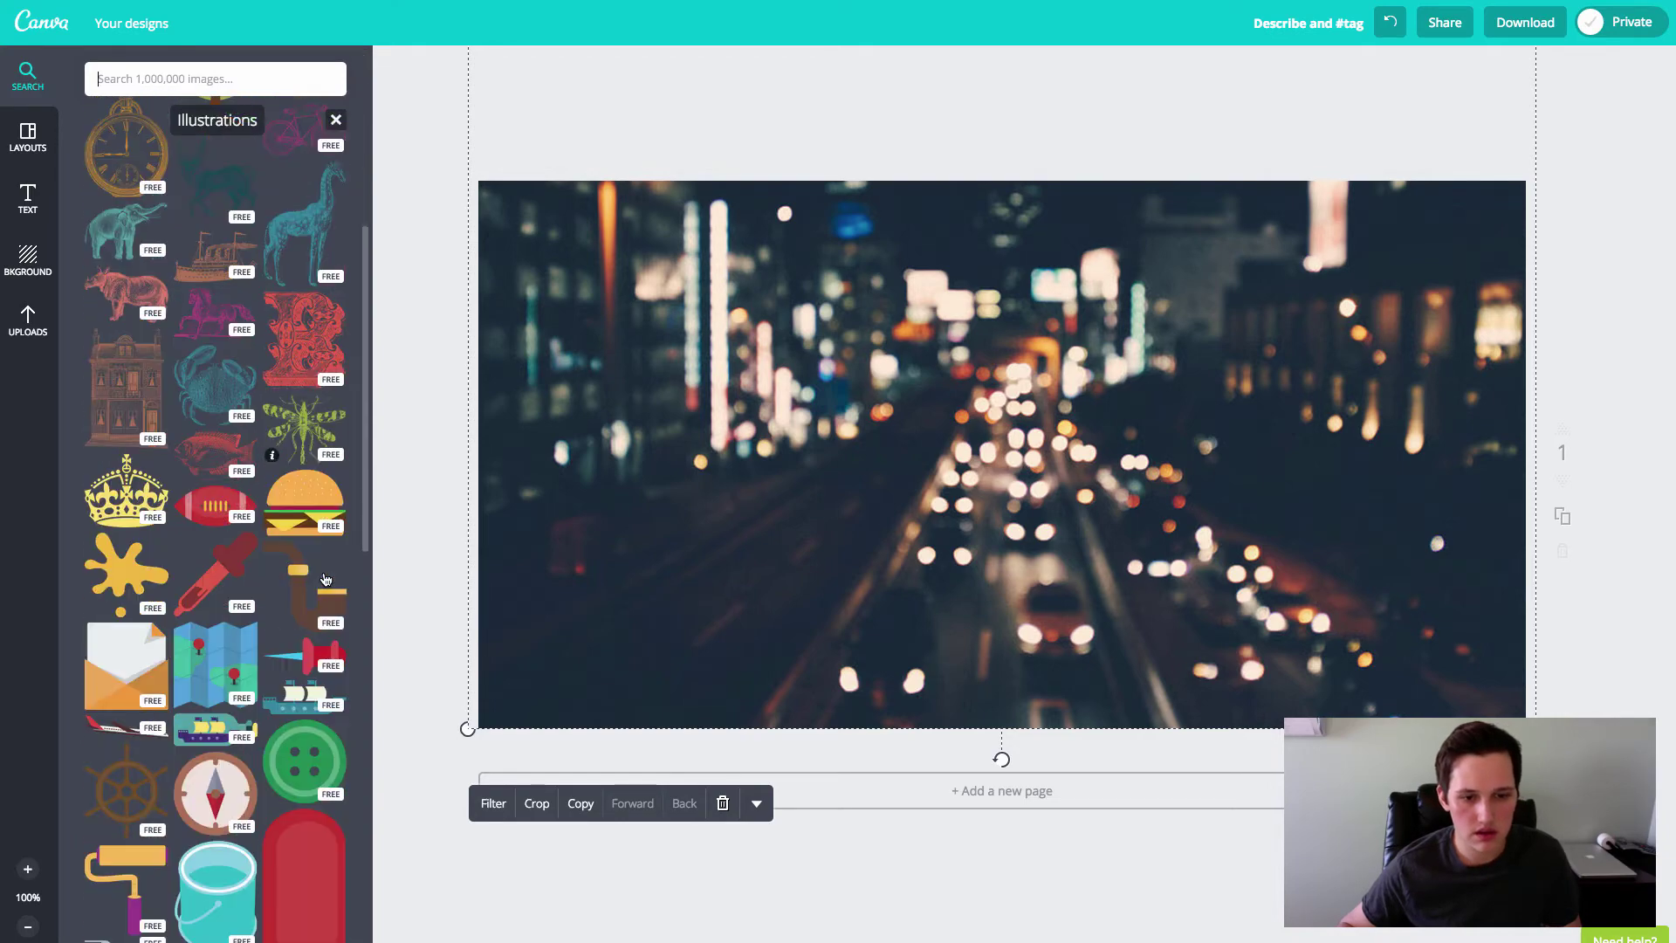
scroll(270, 709, down, 4)
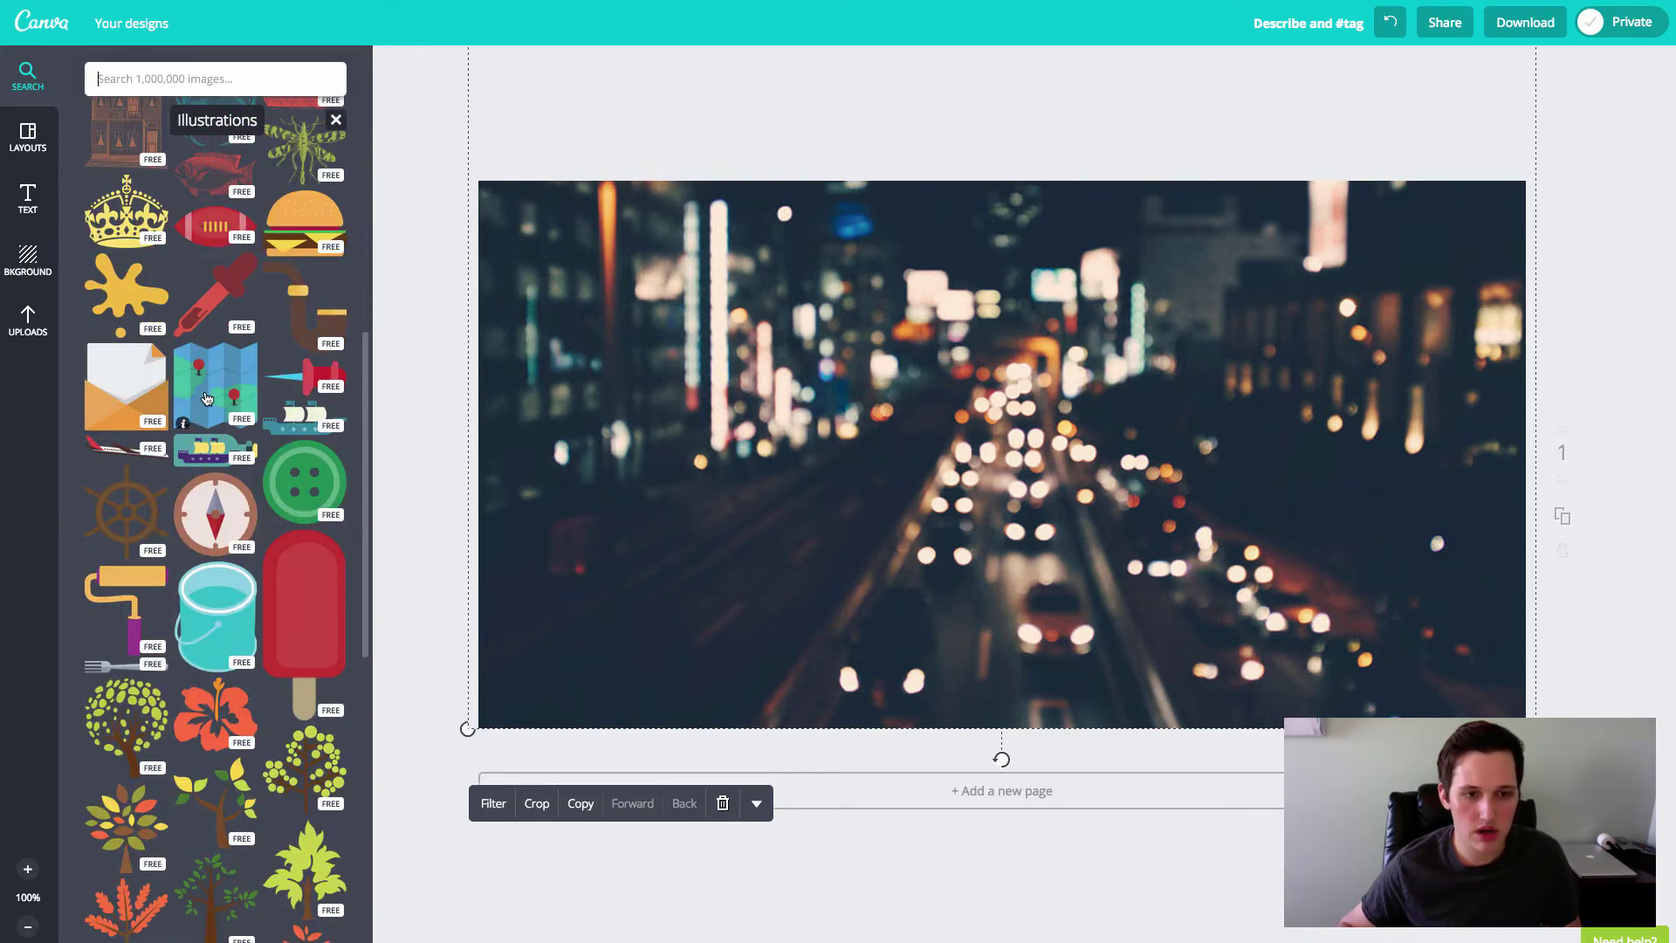
drag(207, 399, 817, 437)
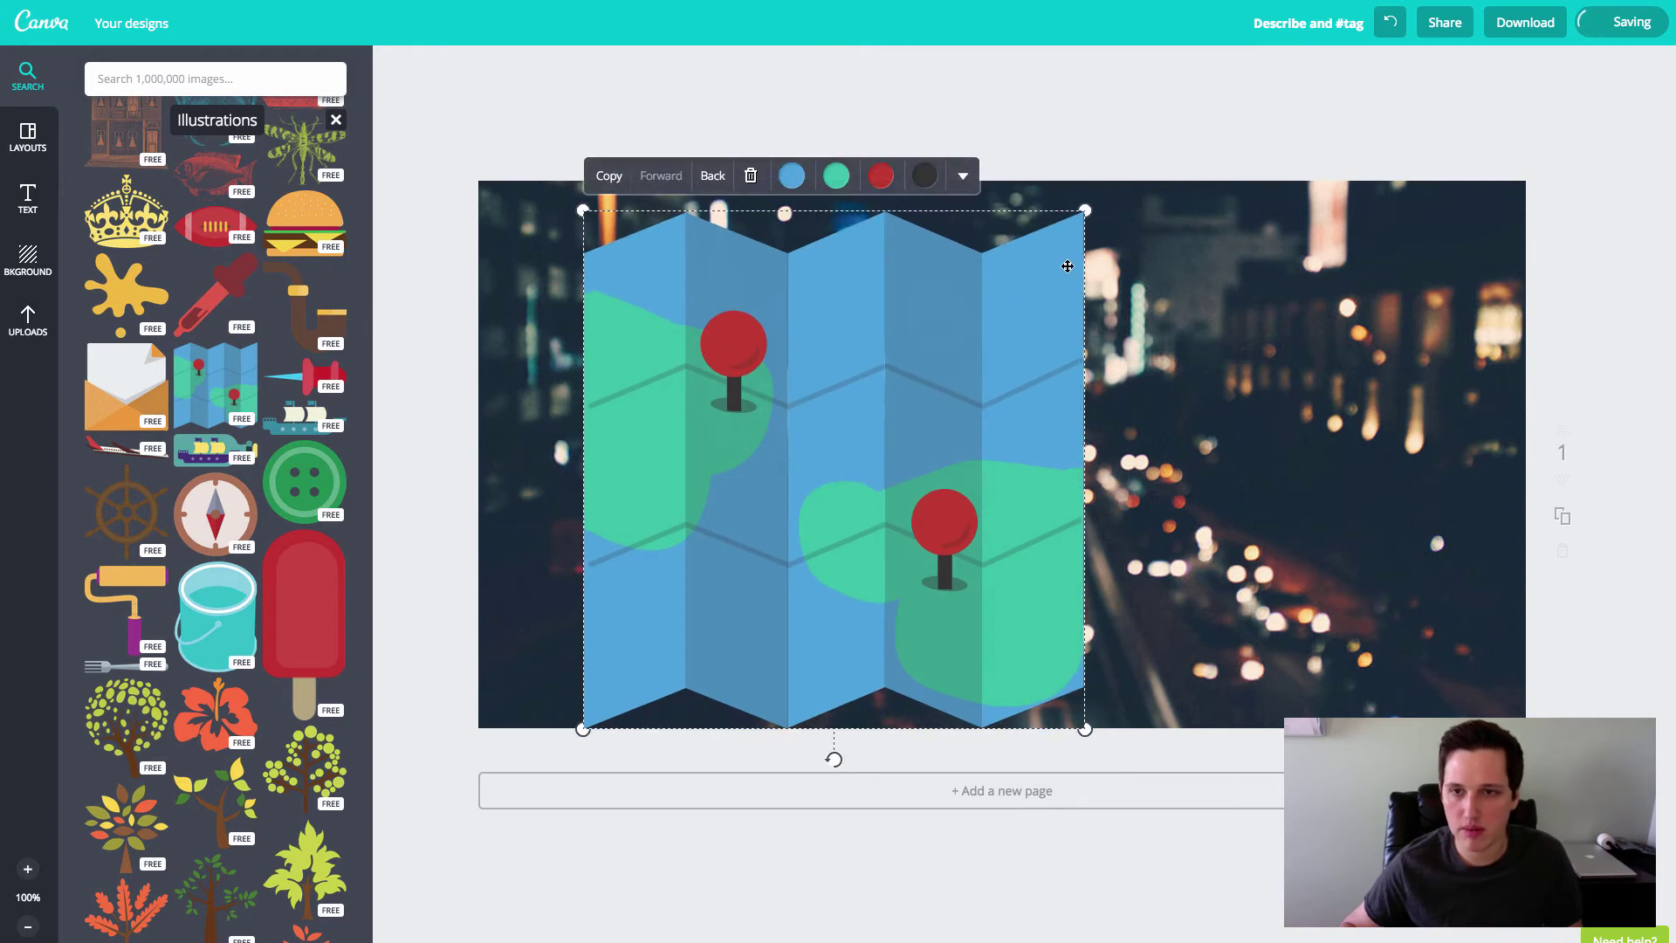
drag(1087, 210, 854, 442)
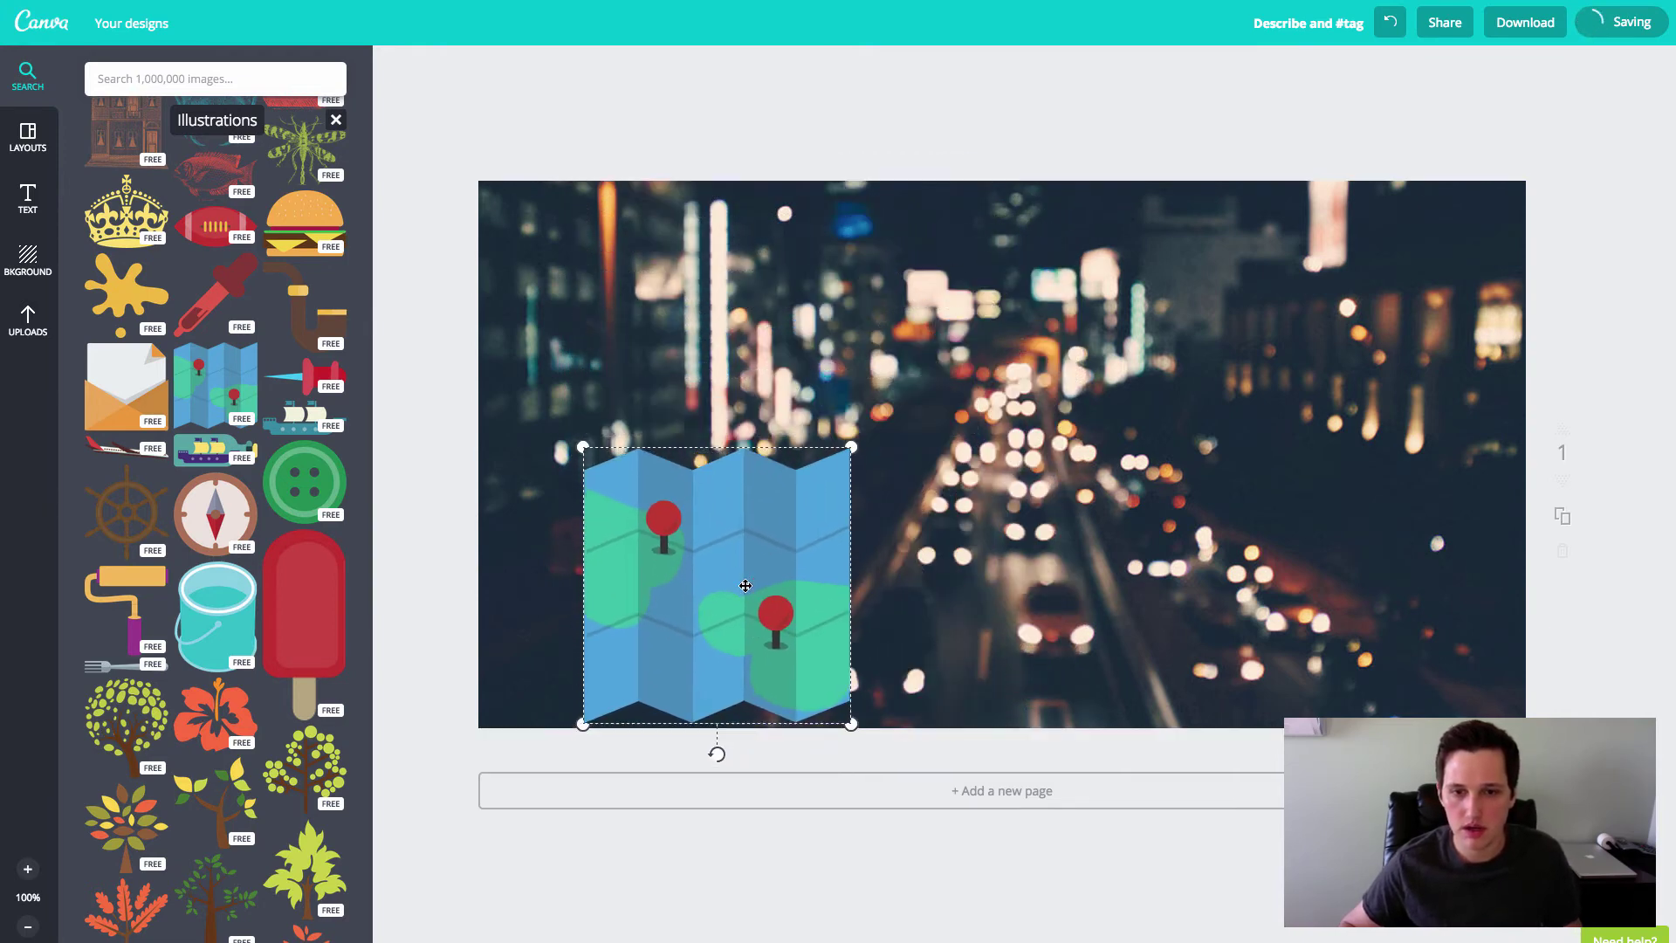
drag(753, 625, 721, 419)
click(797, 632)
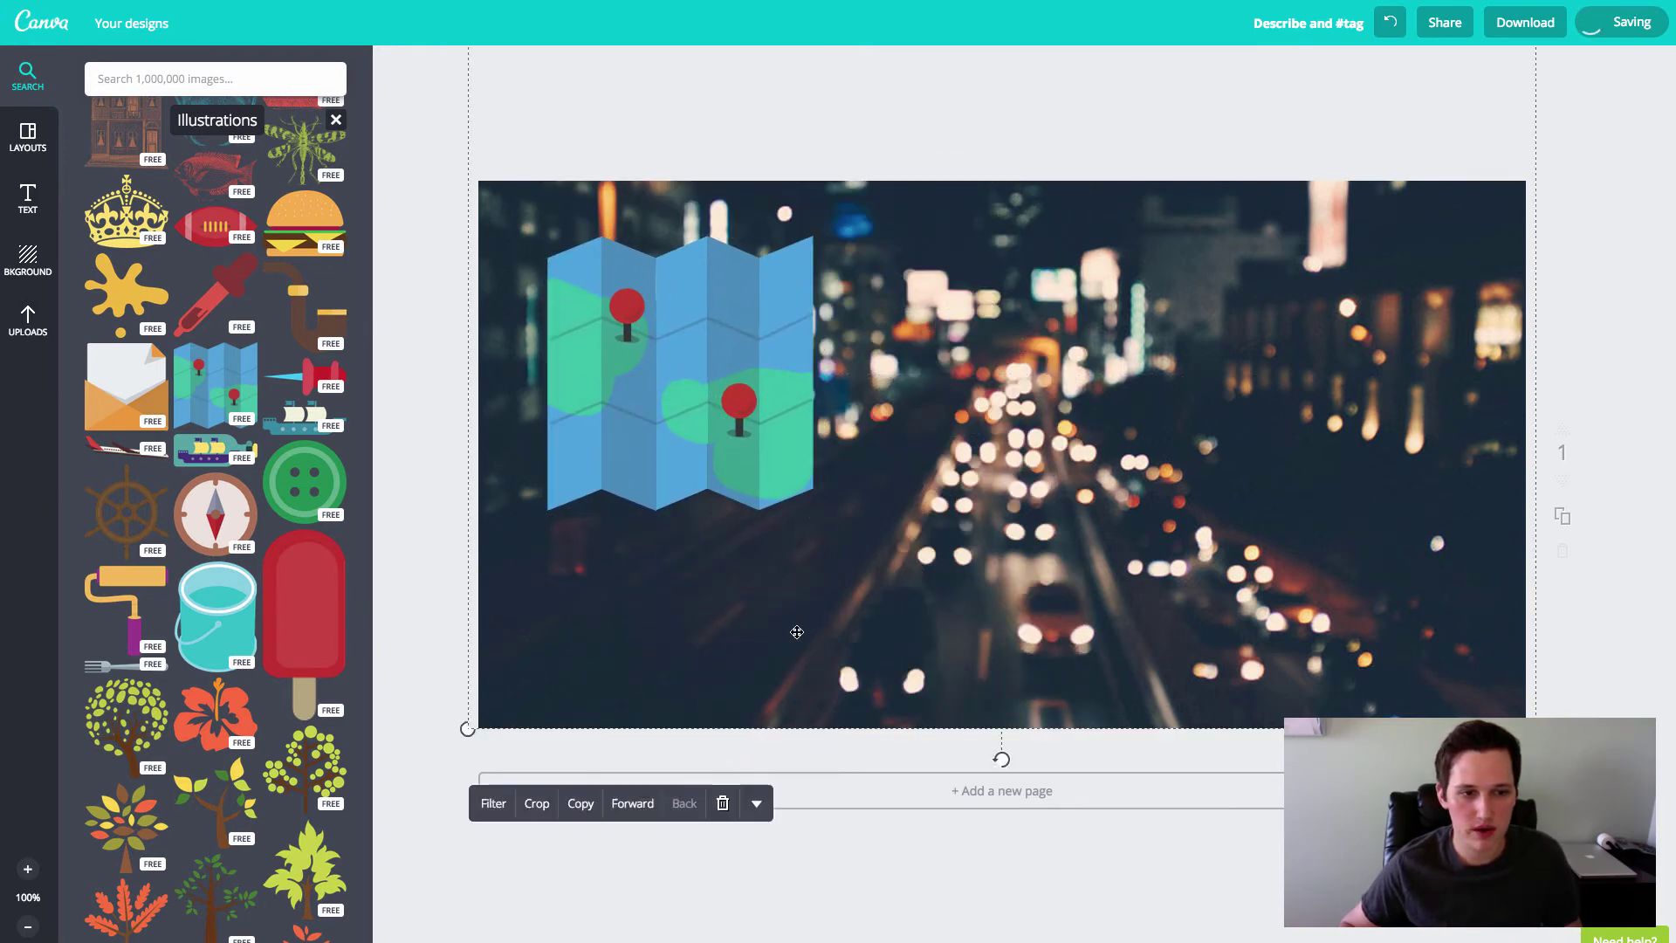
click(28, 199)
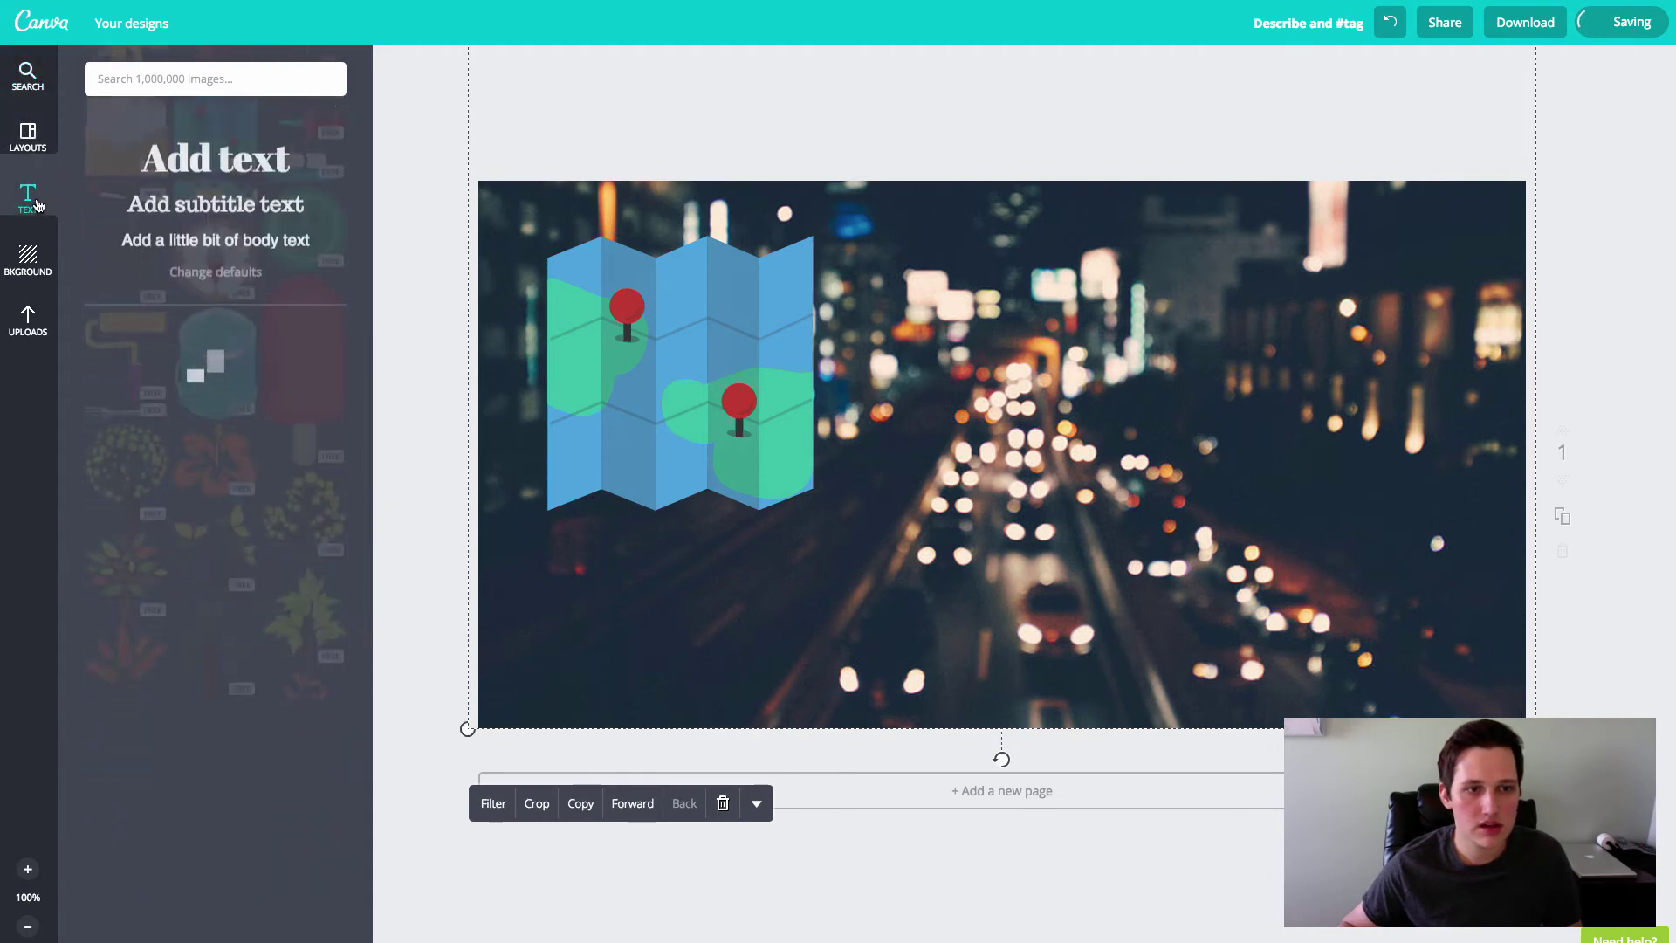
scroll(321, 548, down, 2)
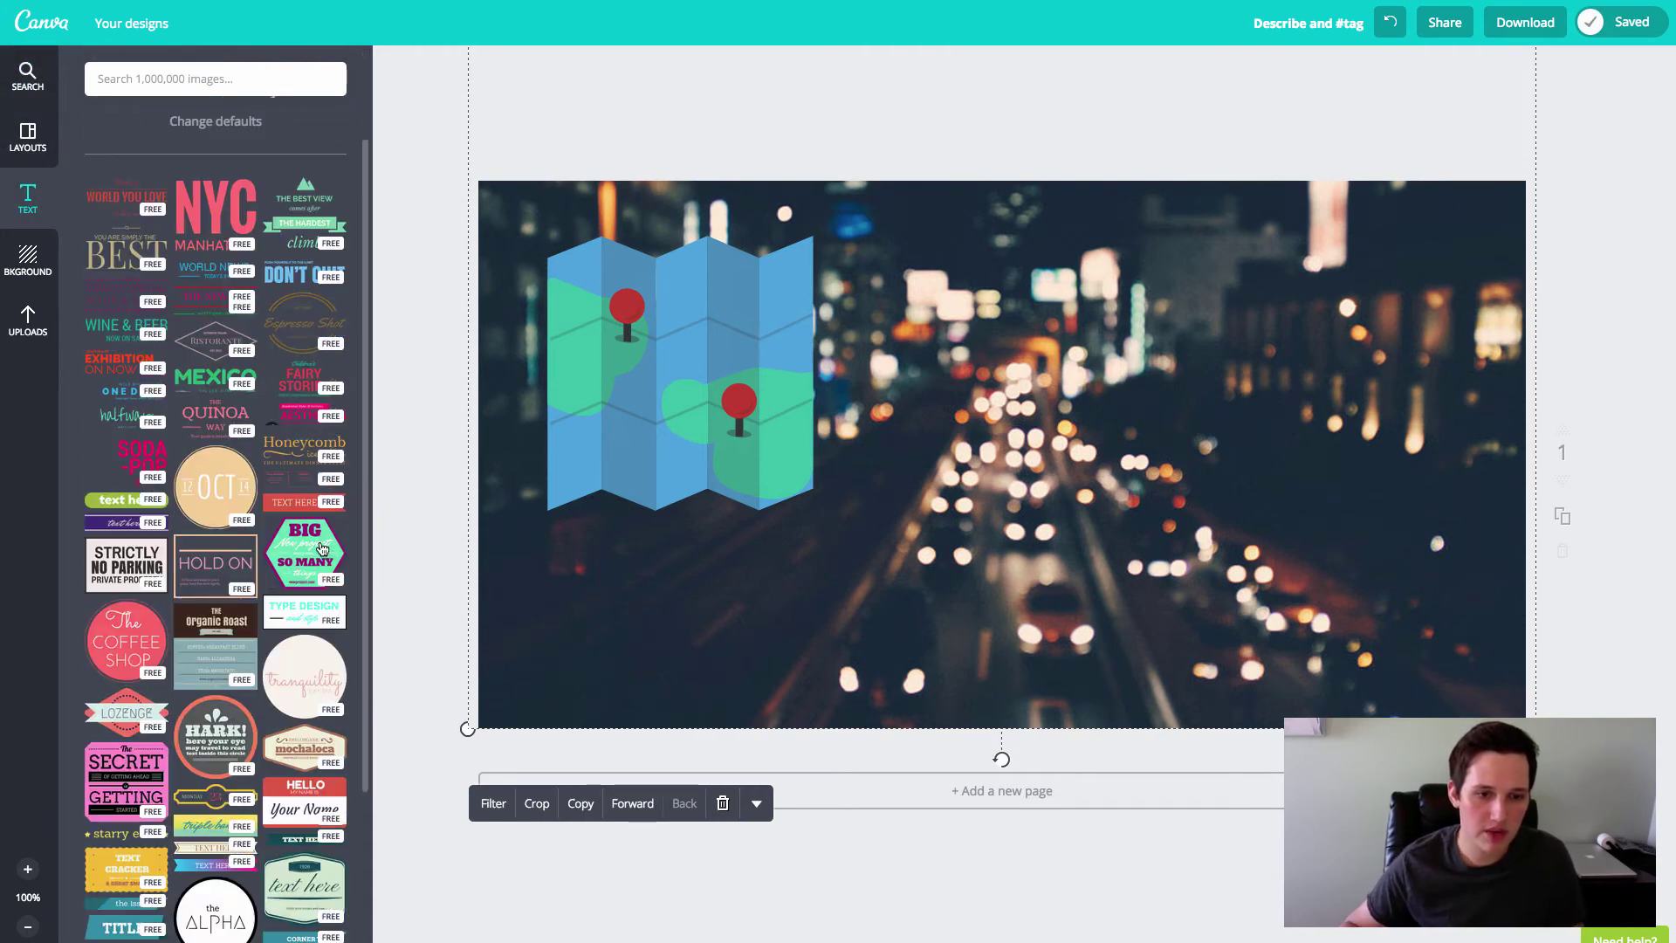
scroll(262, 602, down, 2)
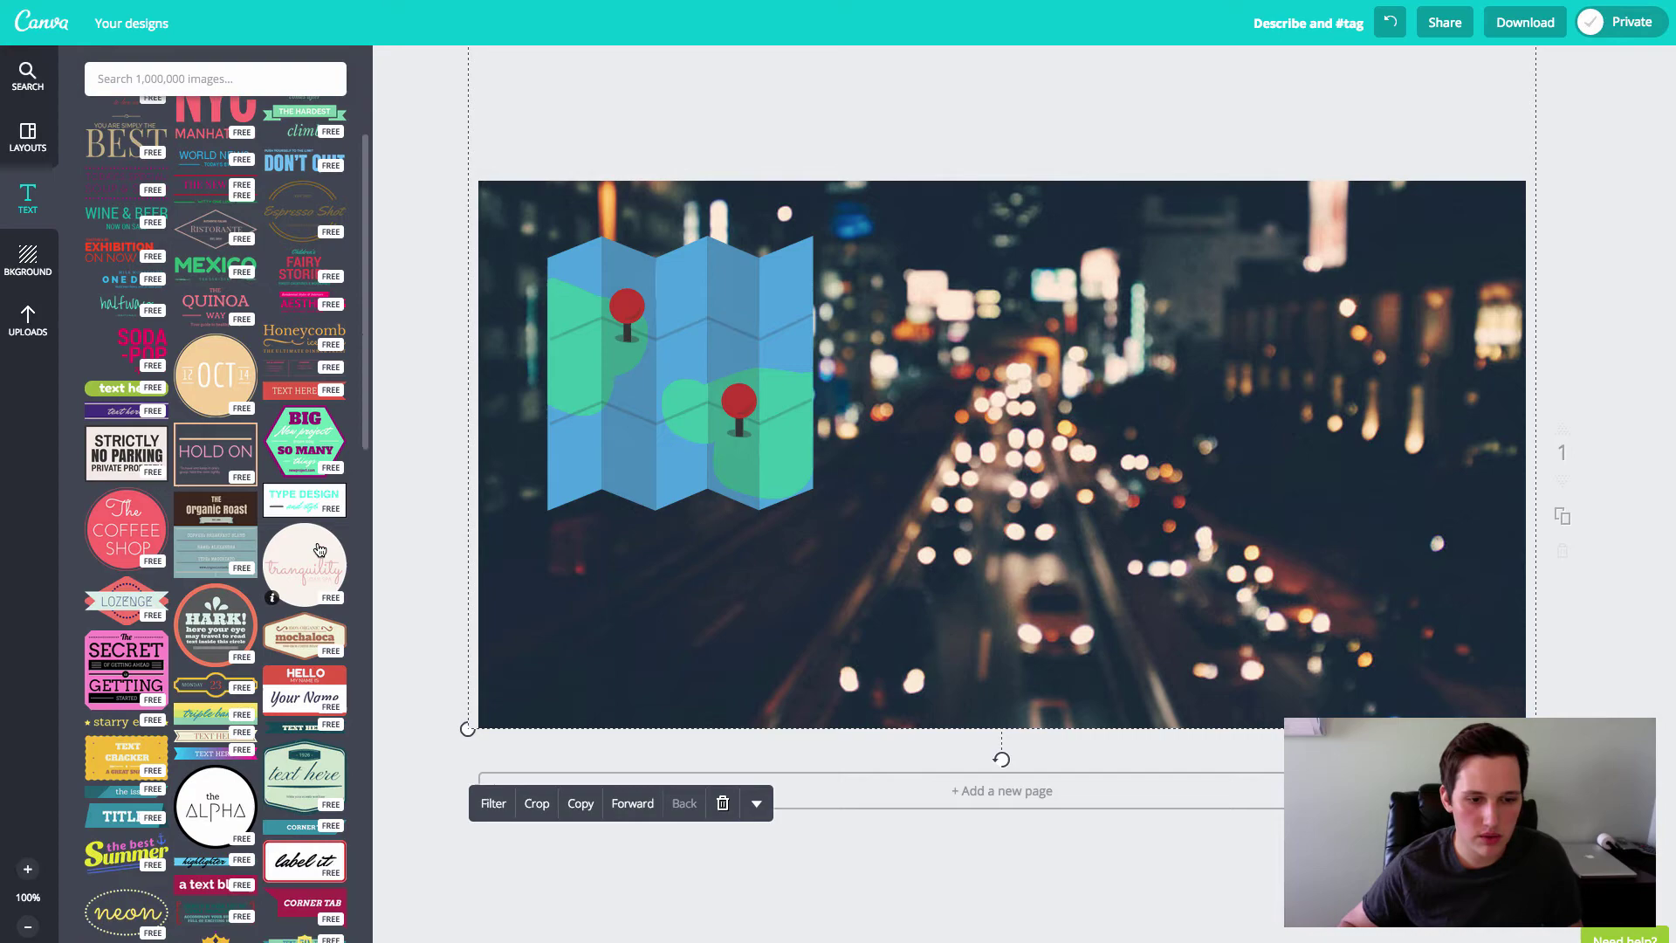
scroll(346, 505, down, 8)
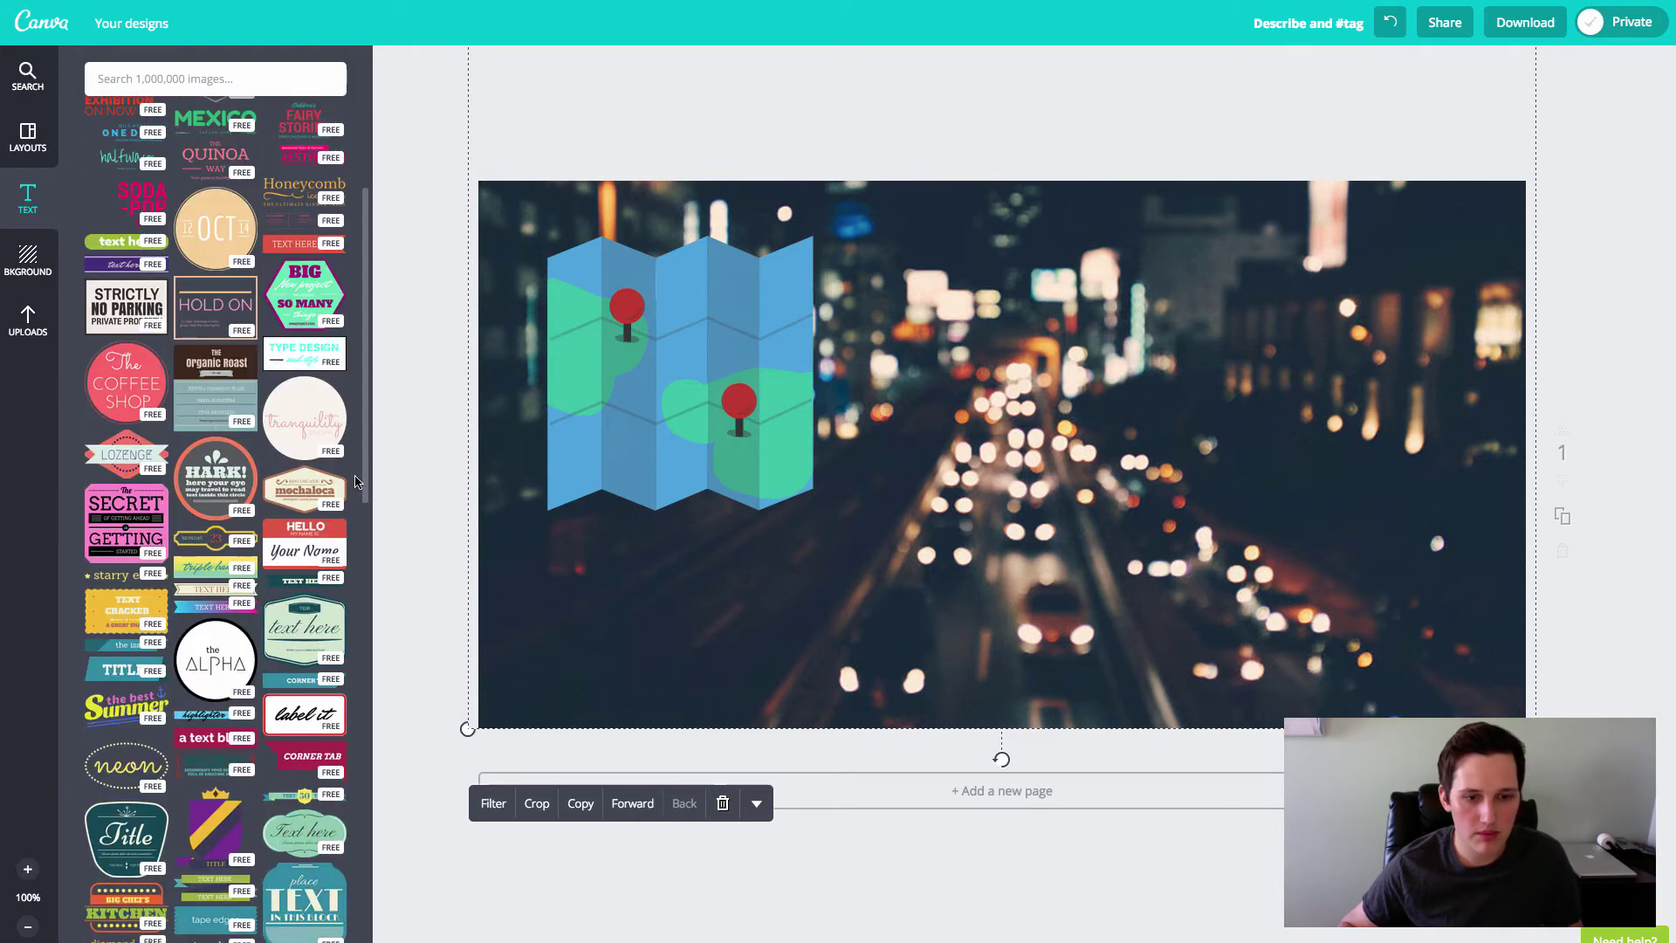
scroll(325, 546, up, 5)
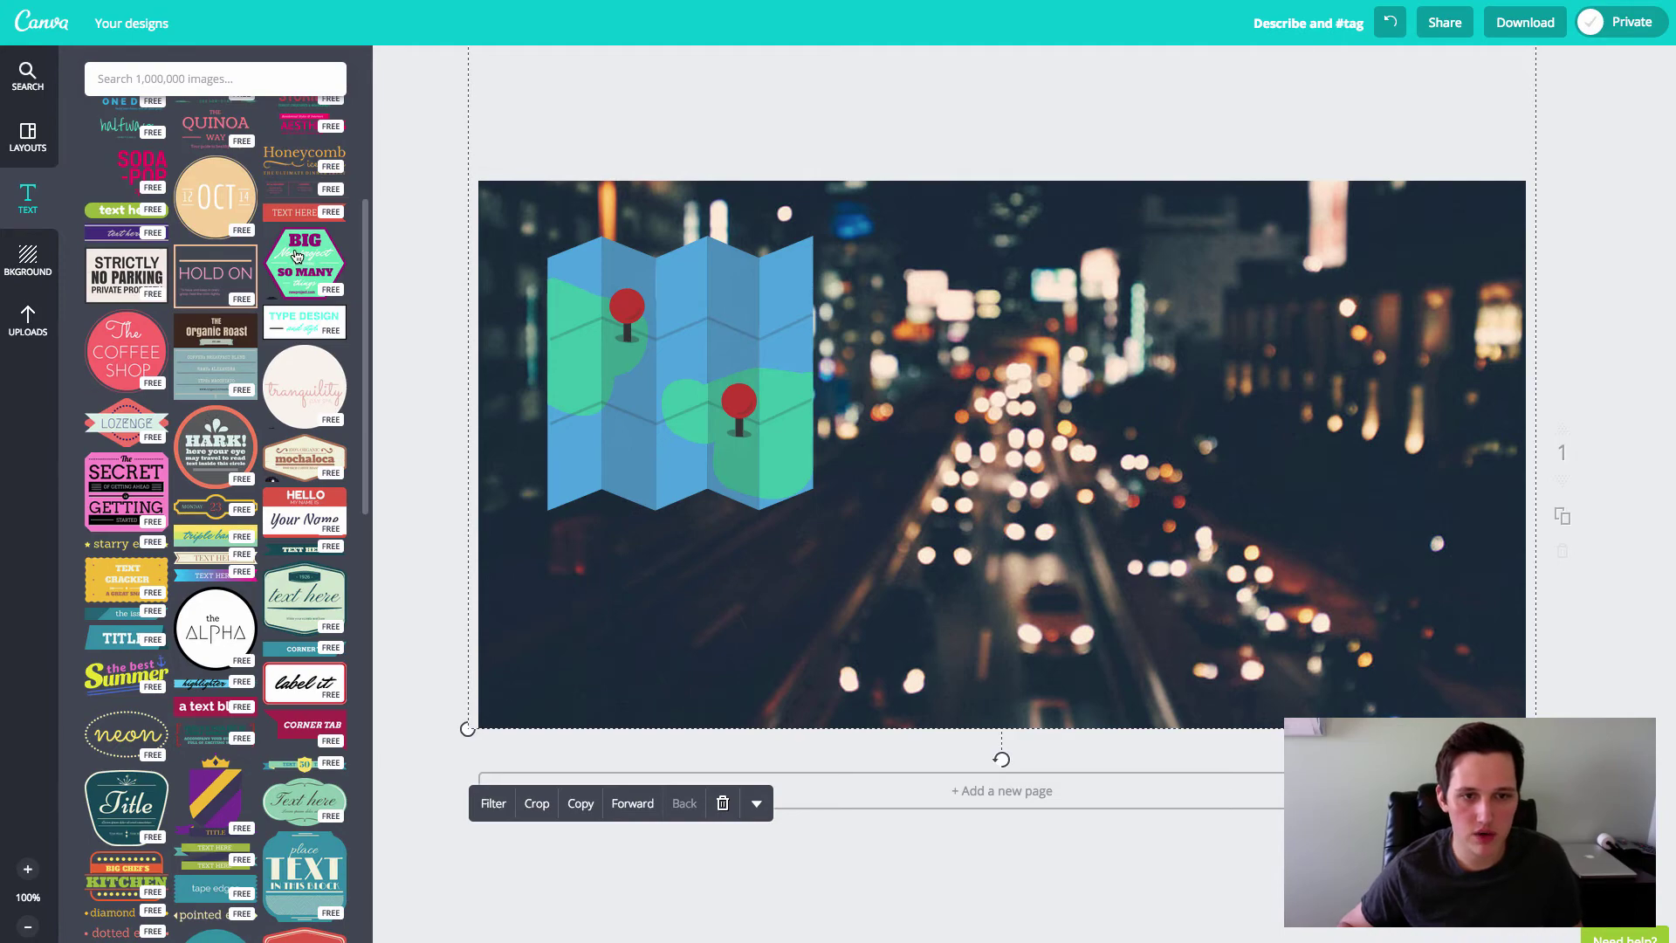
scroll(346, 448, up, 7)
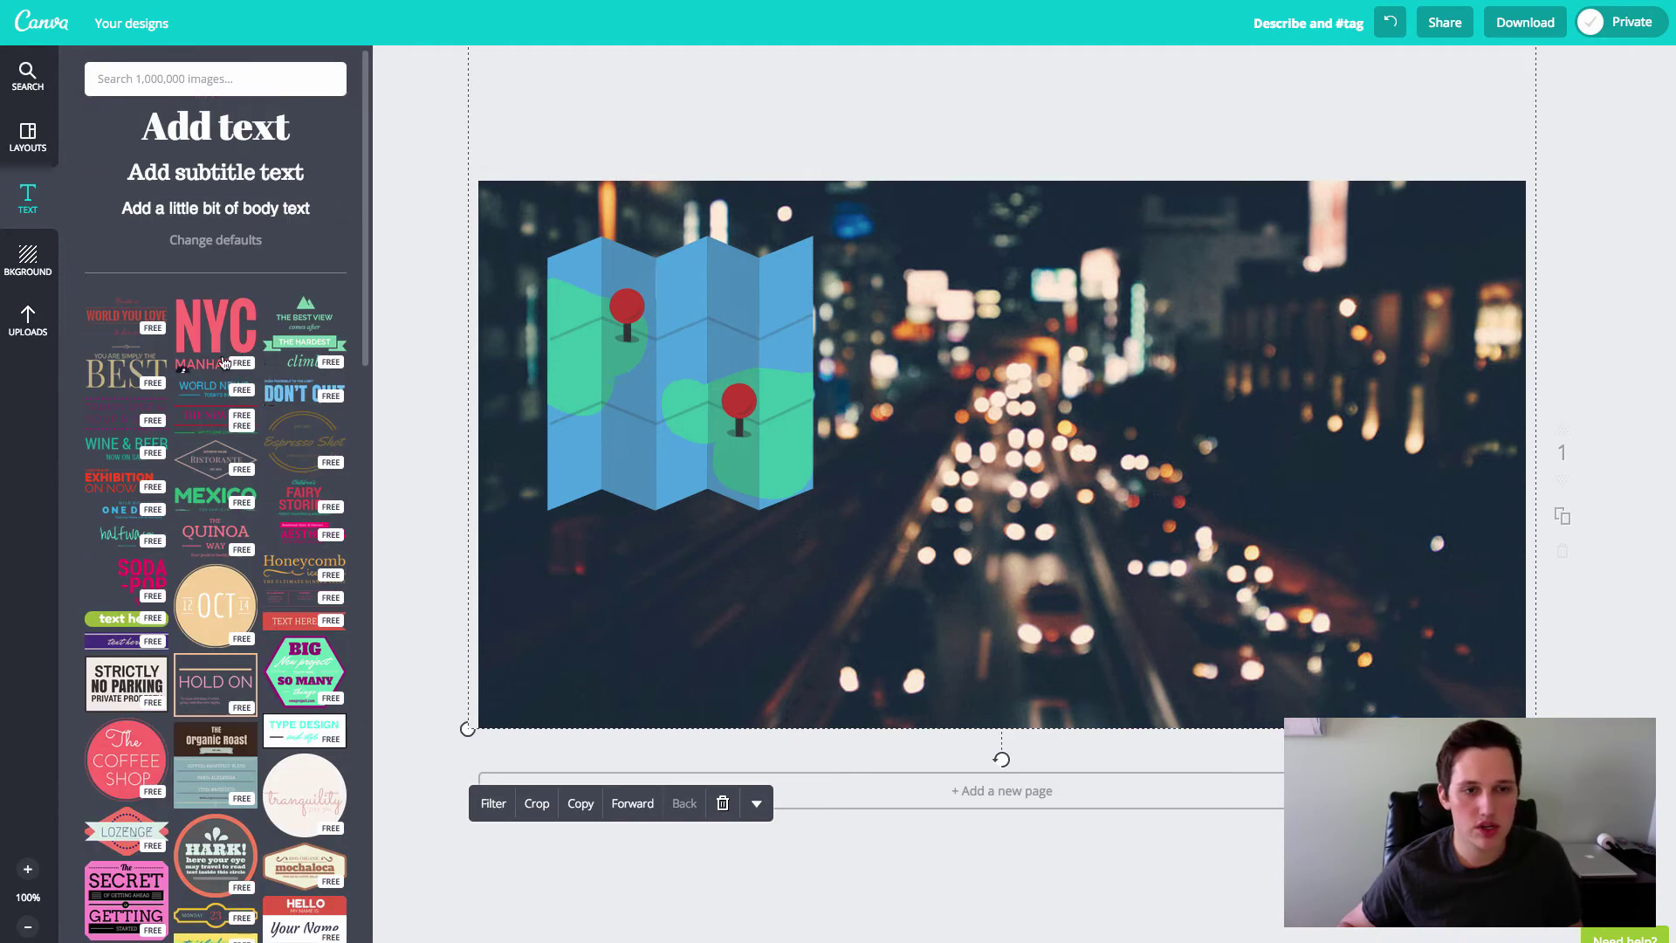
drag(211, 318, 1166, 285)
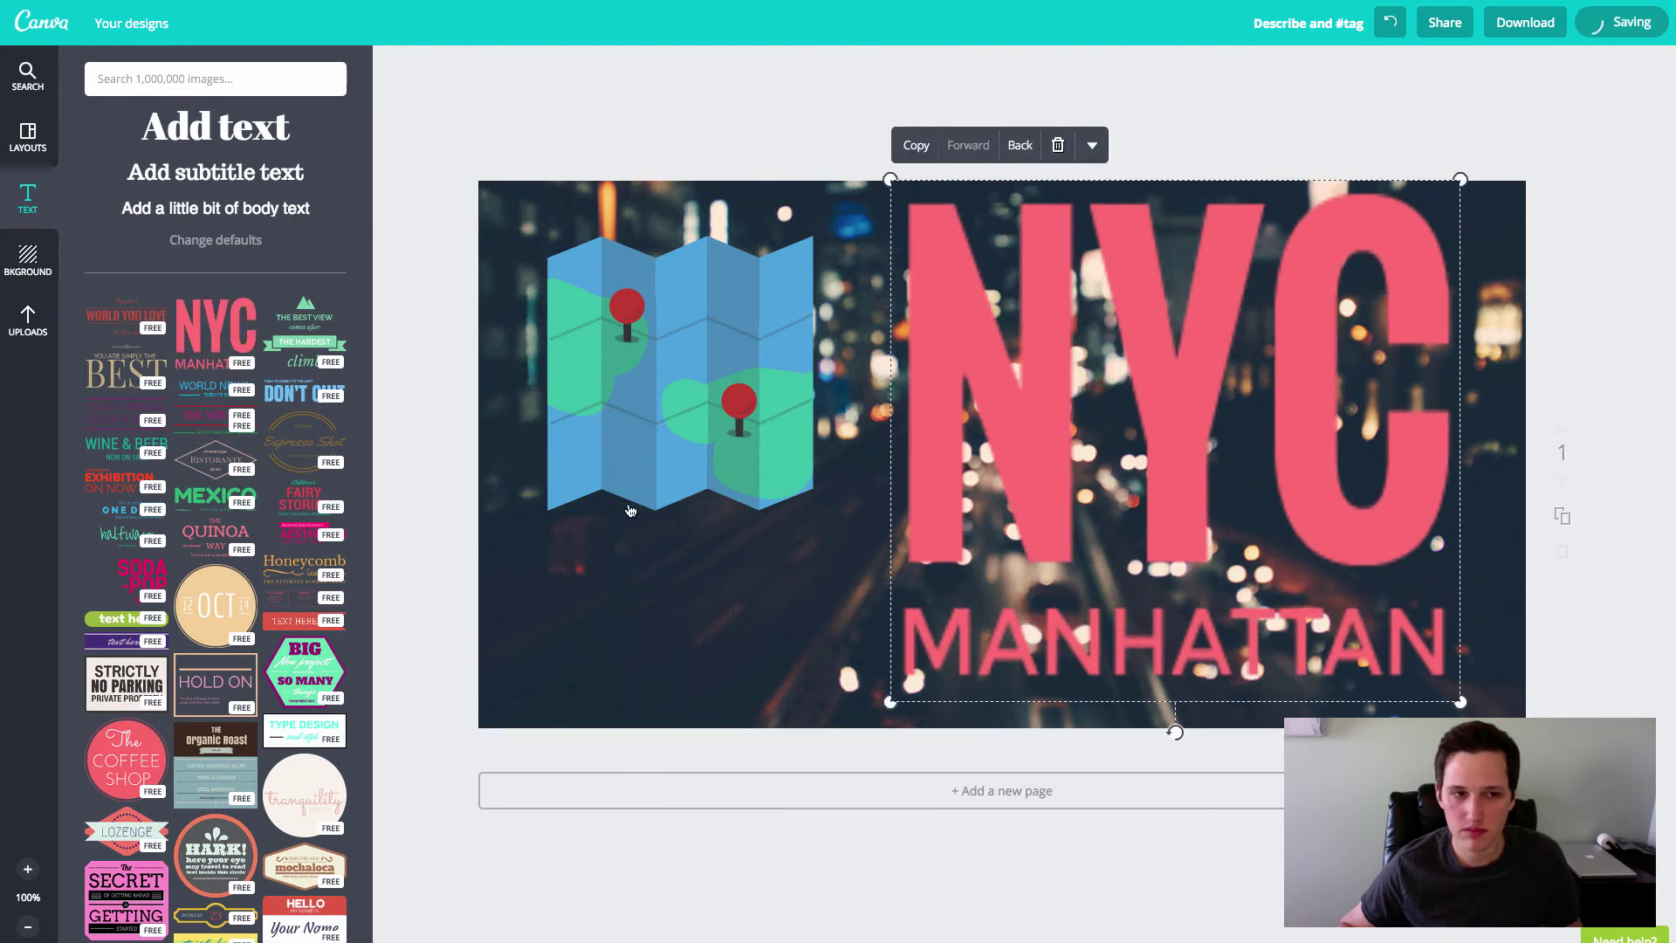
click(1201, 447)
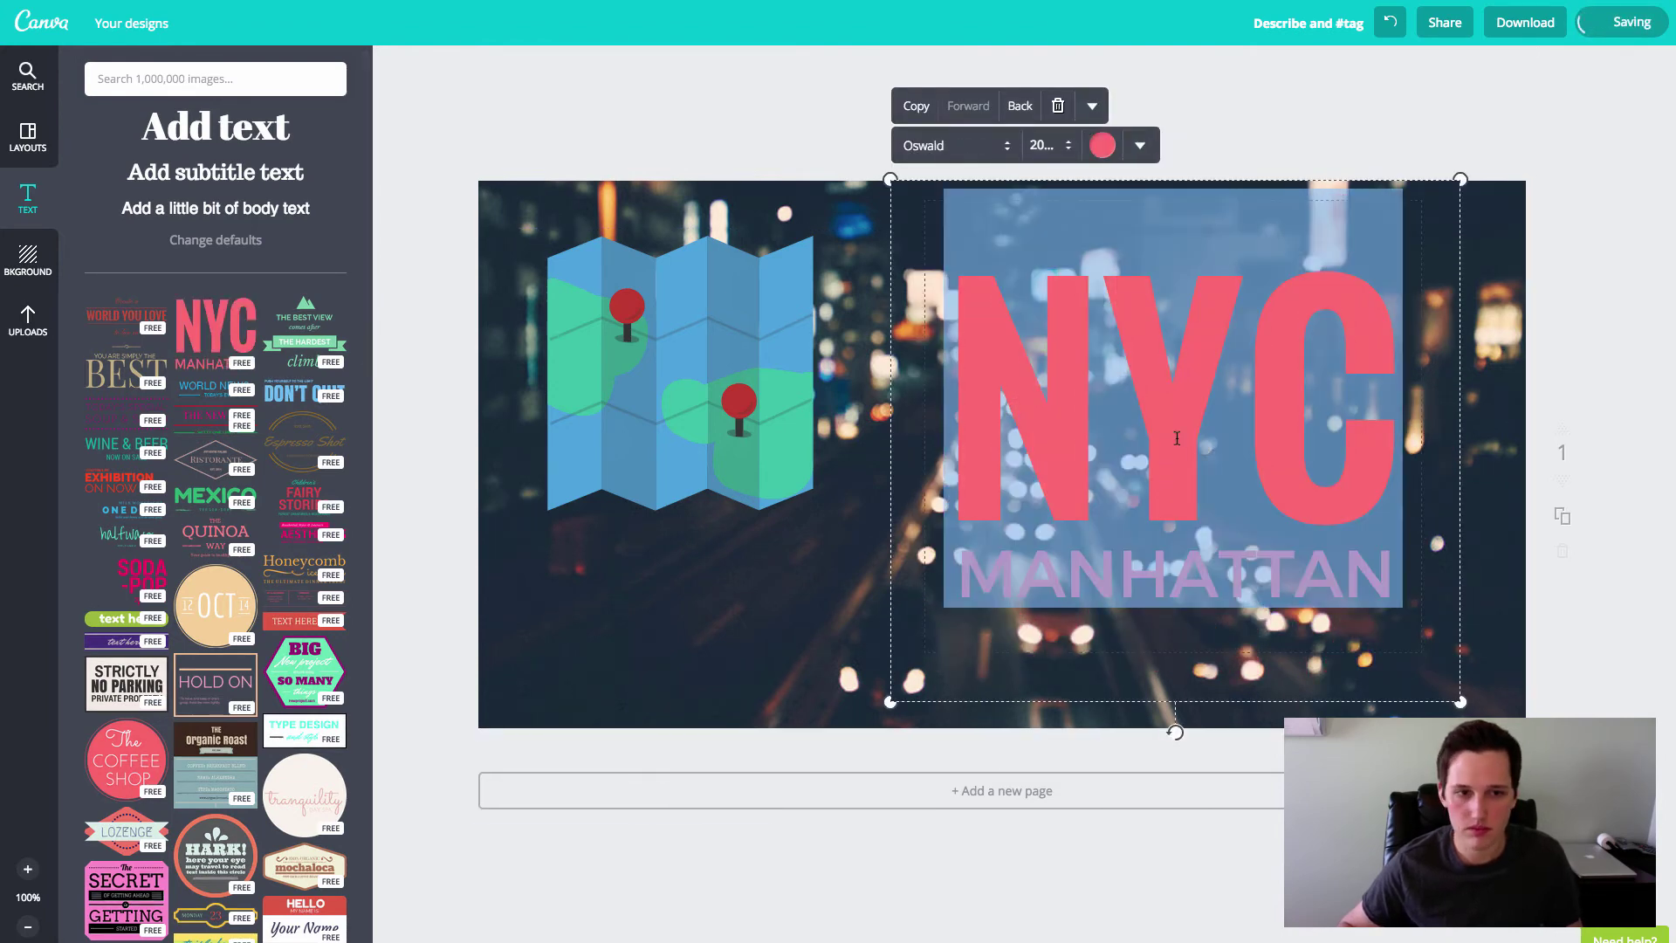
click(1142, 446)
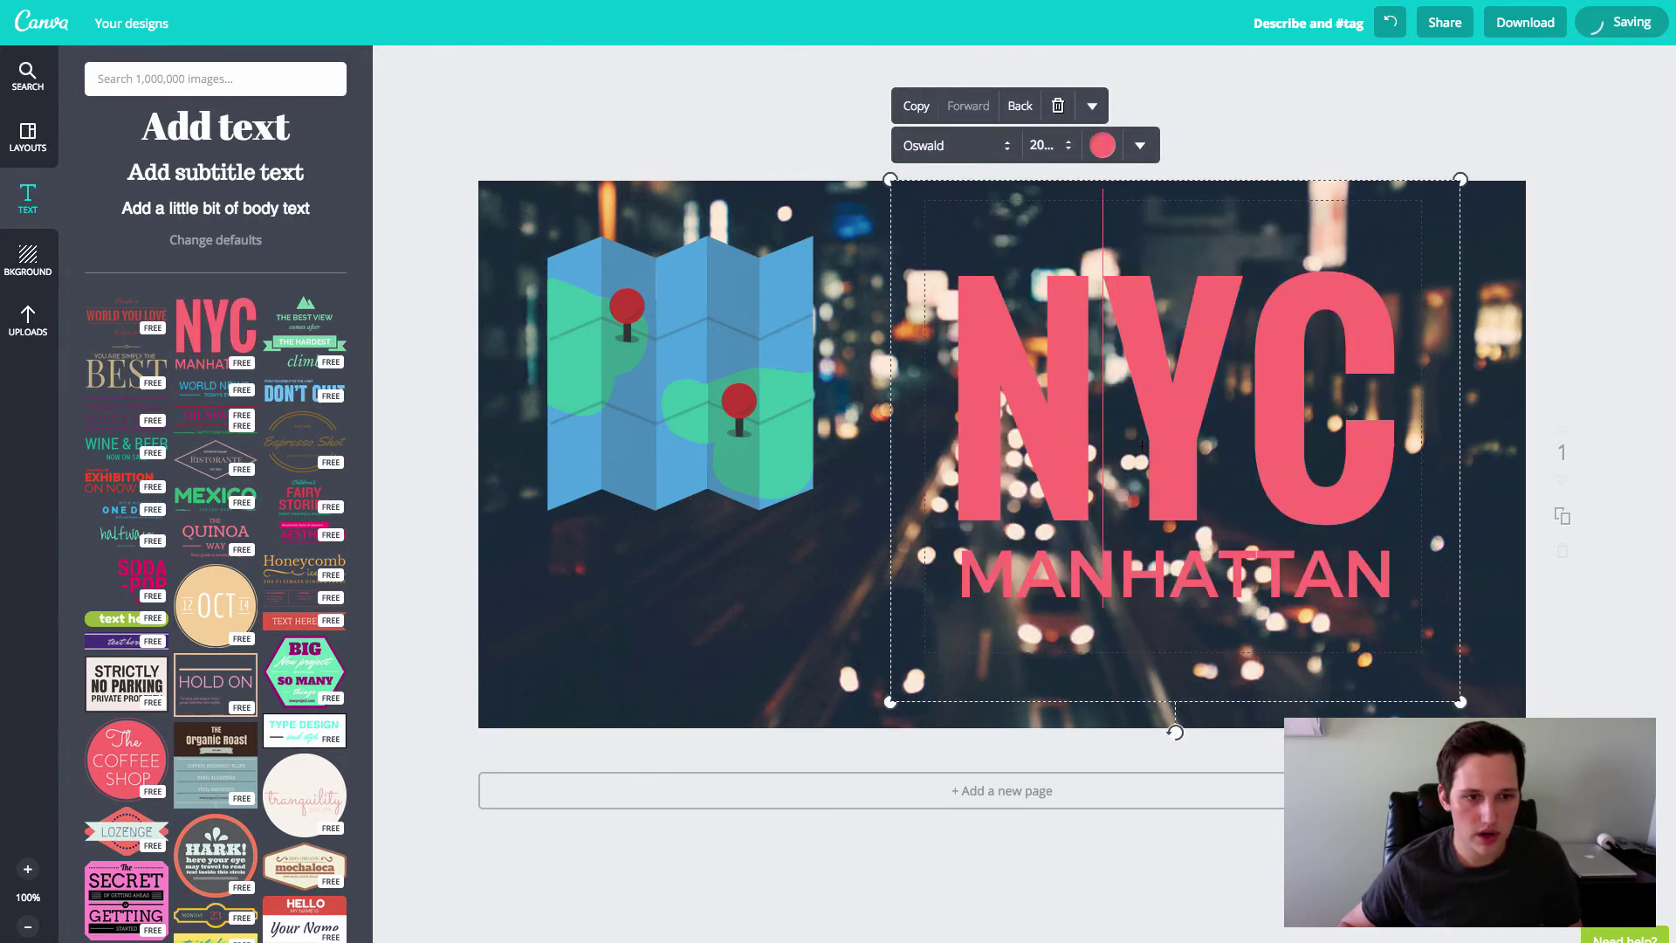
click(1058, 106)
Add the maroon Corner Tab text design and fit it into the page's top-right corner
scroll(307, 690, down, 5)
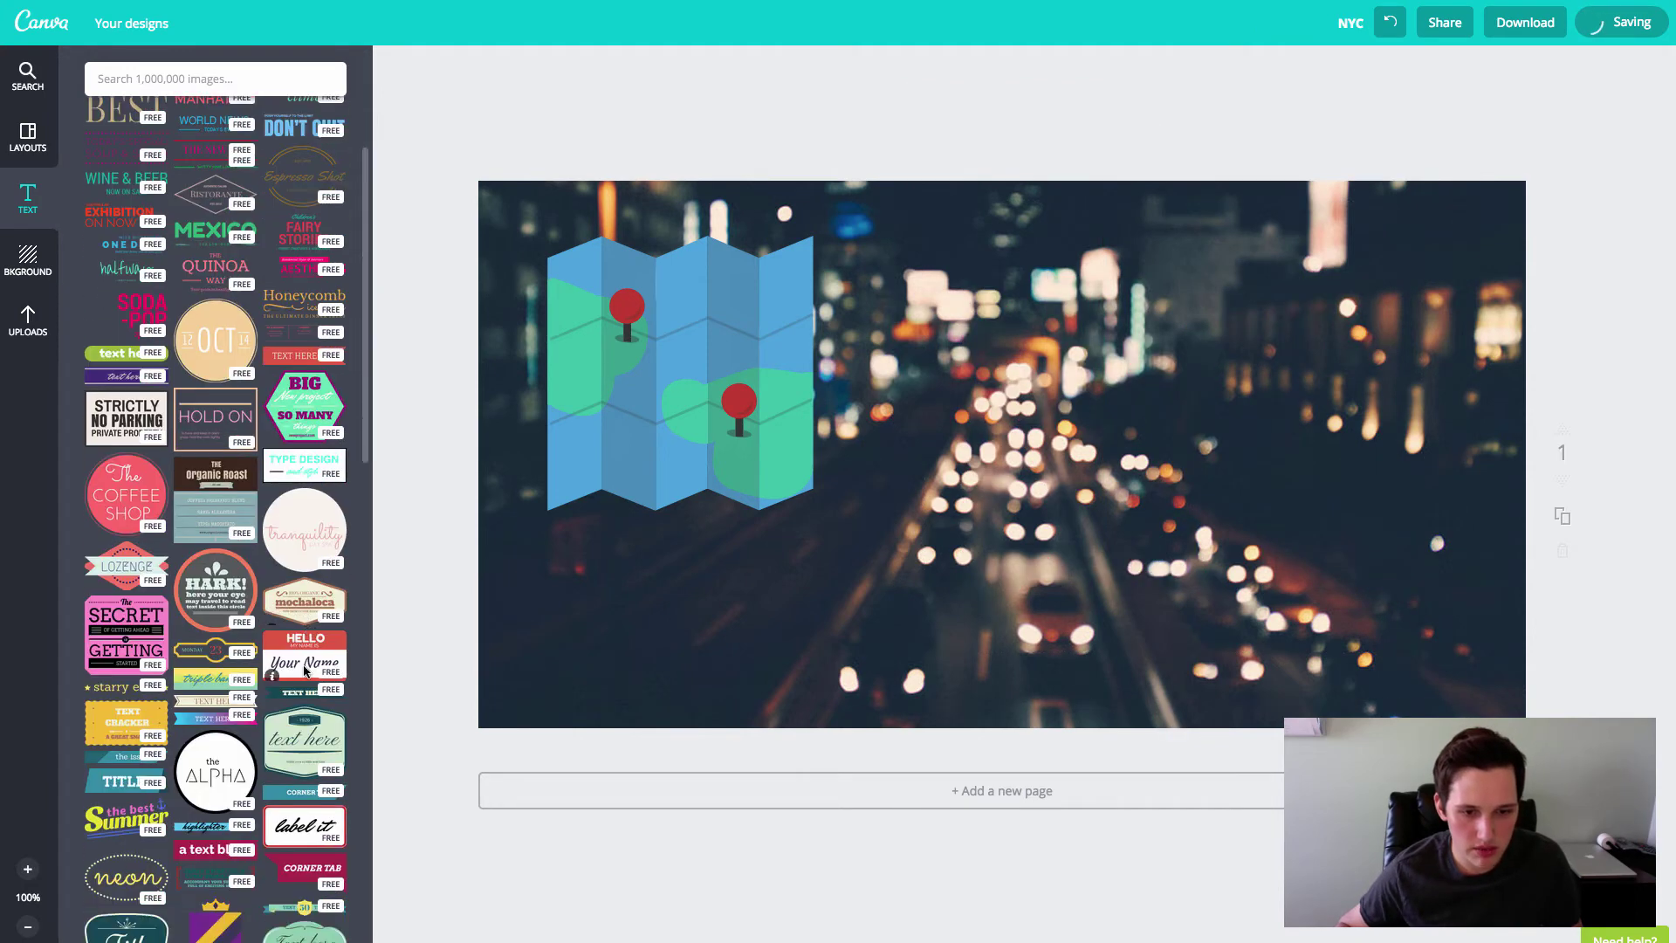
scroll(308, 690, down, 2)
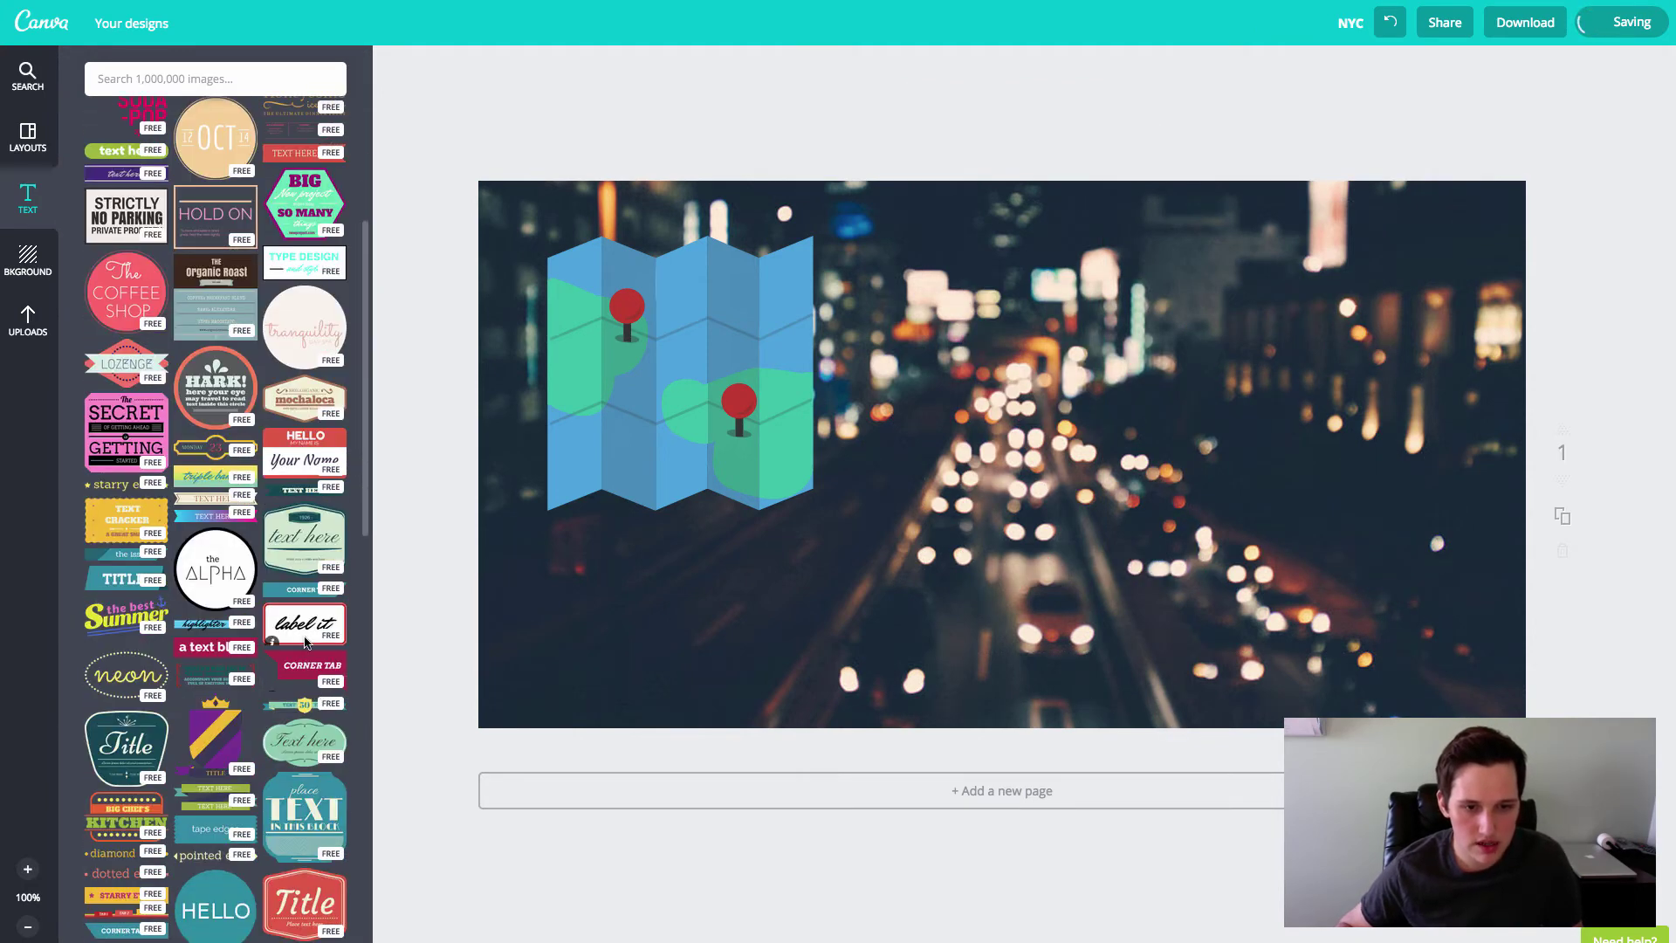
click(305, 666)
drag(1295, 352, 1295, 252)
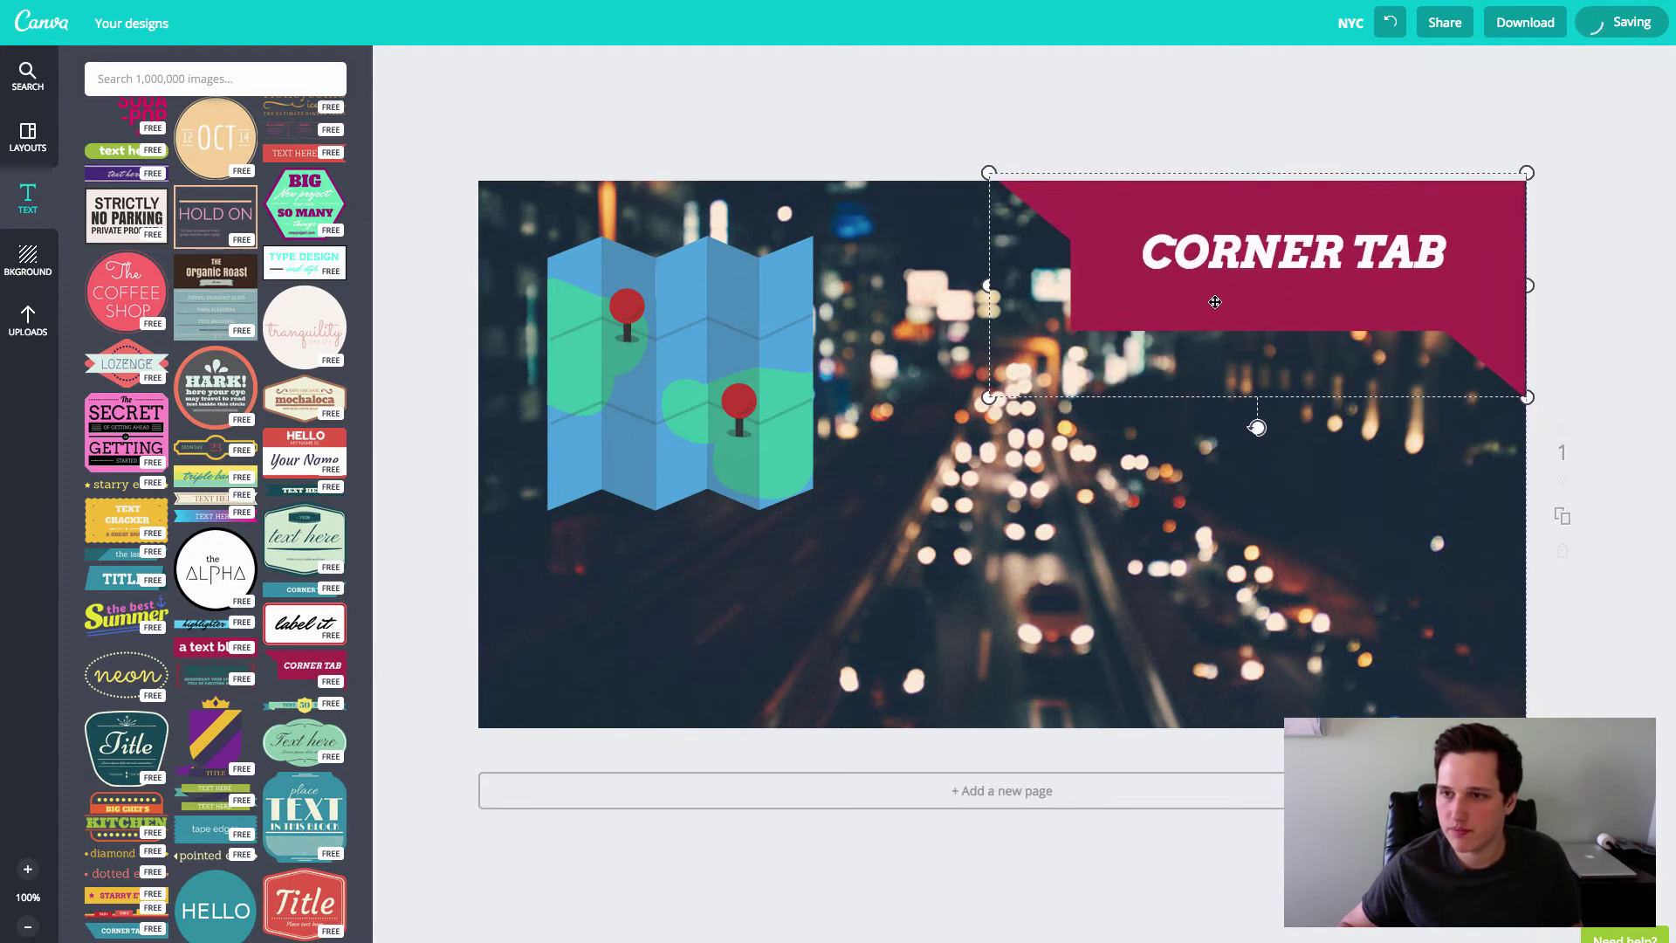
drag(1215, 302, 1225, 299)
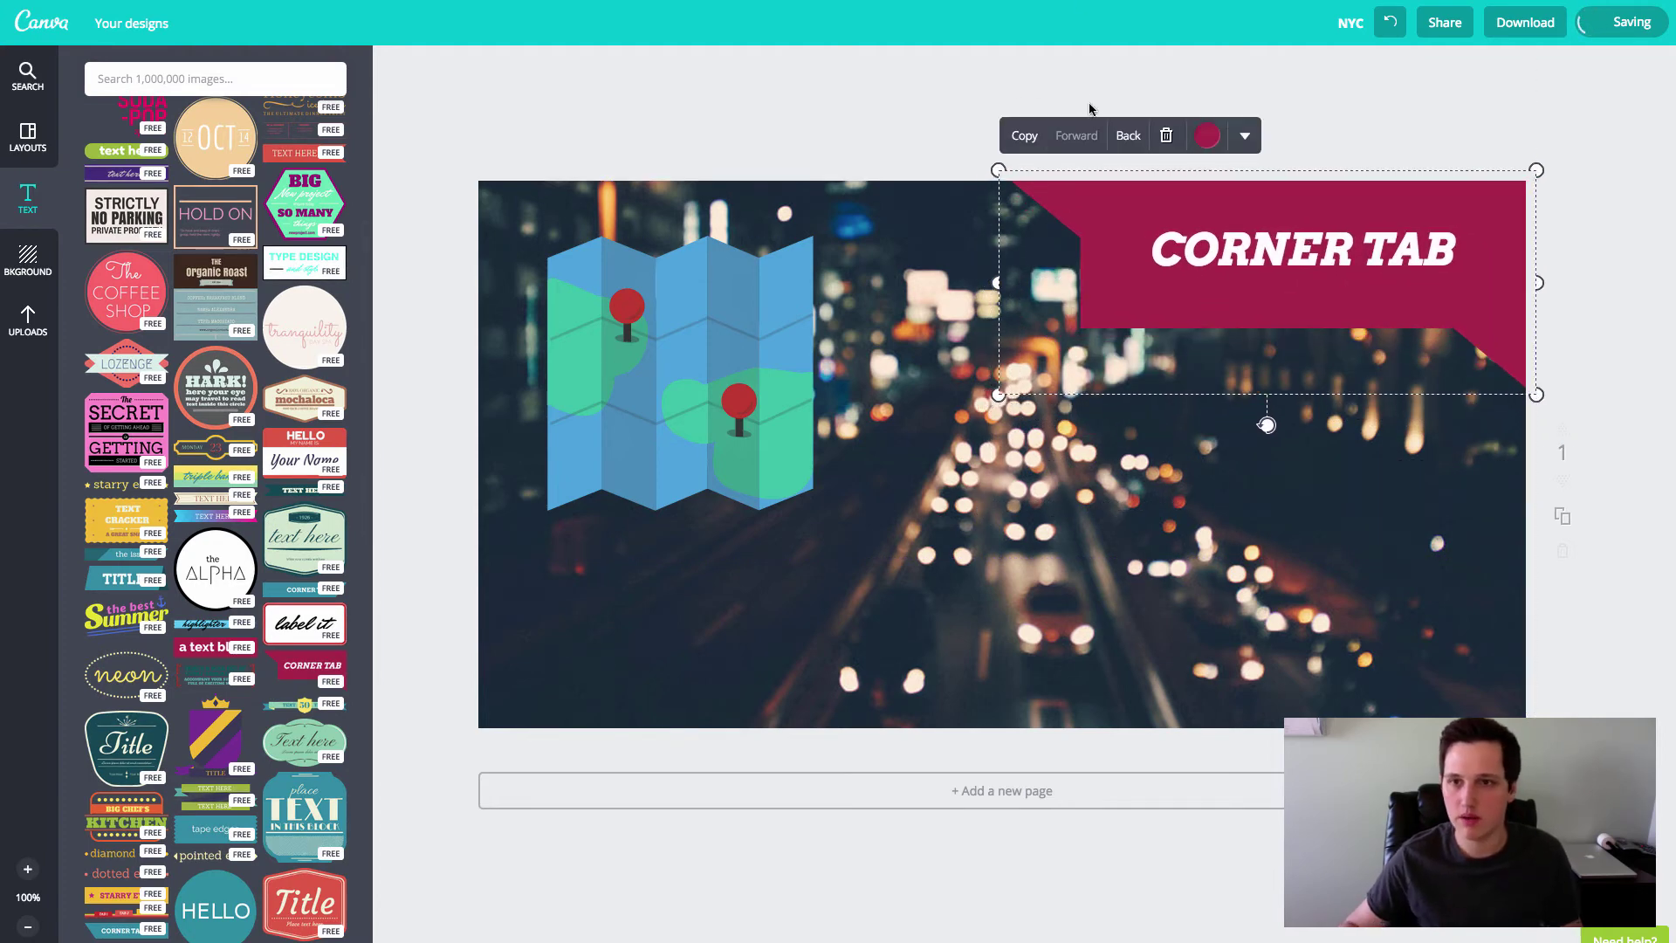
Change the corner tab wording to 'FREE SEO REPORT' and set its font size to 24
double_click(1240, 247)
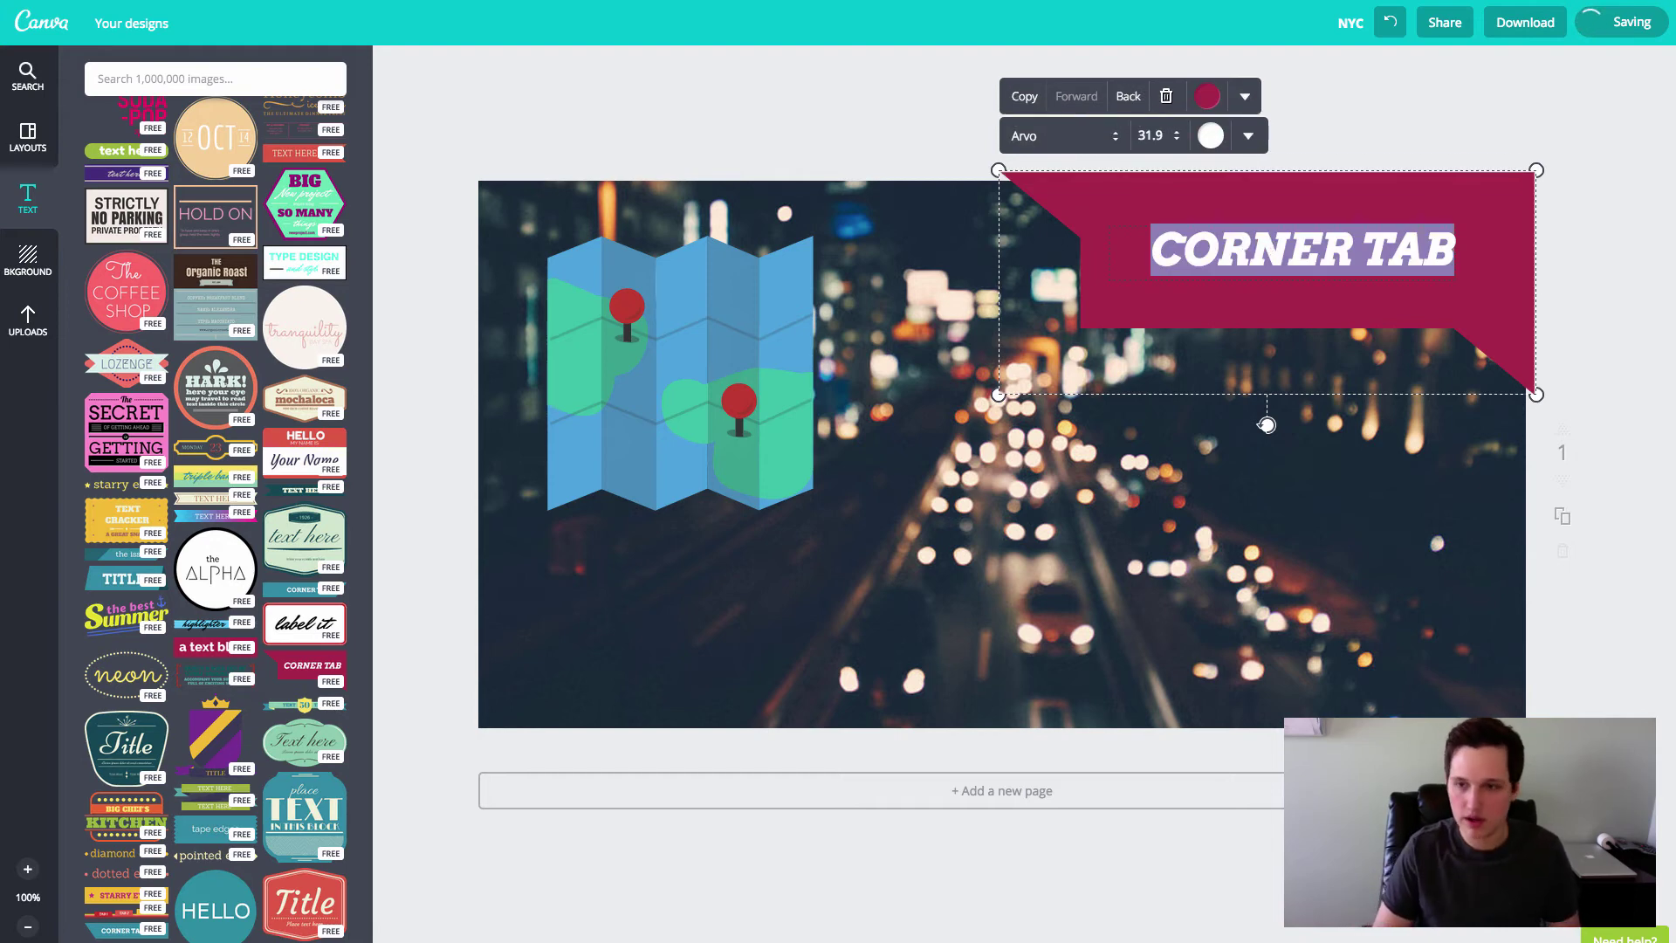
text(FREE SEO C)
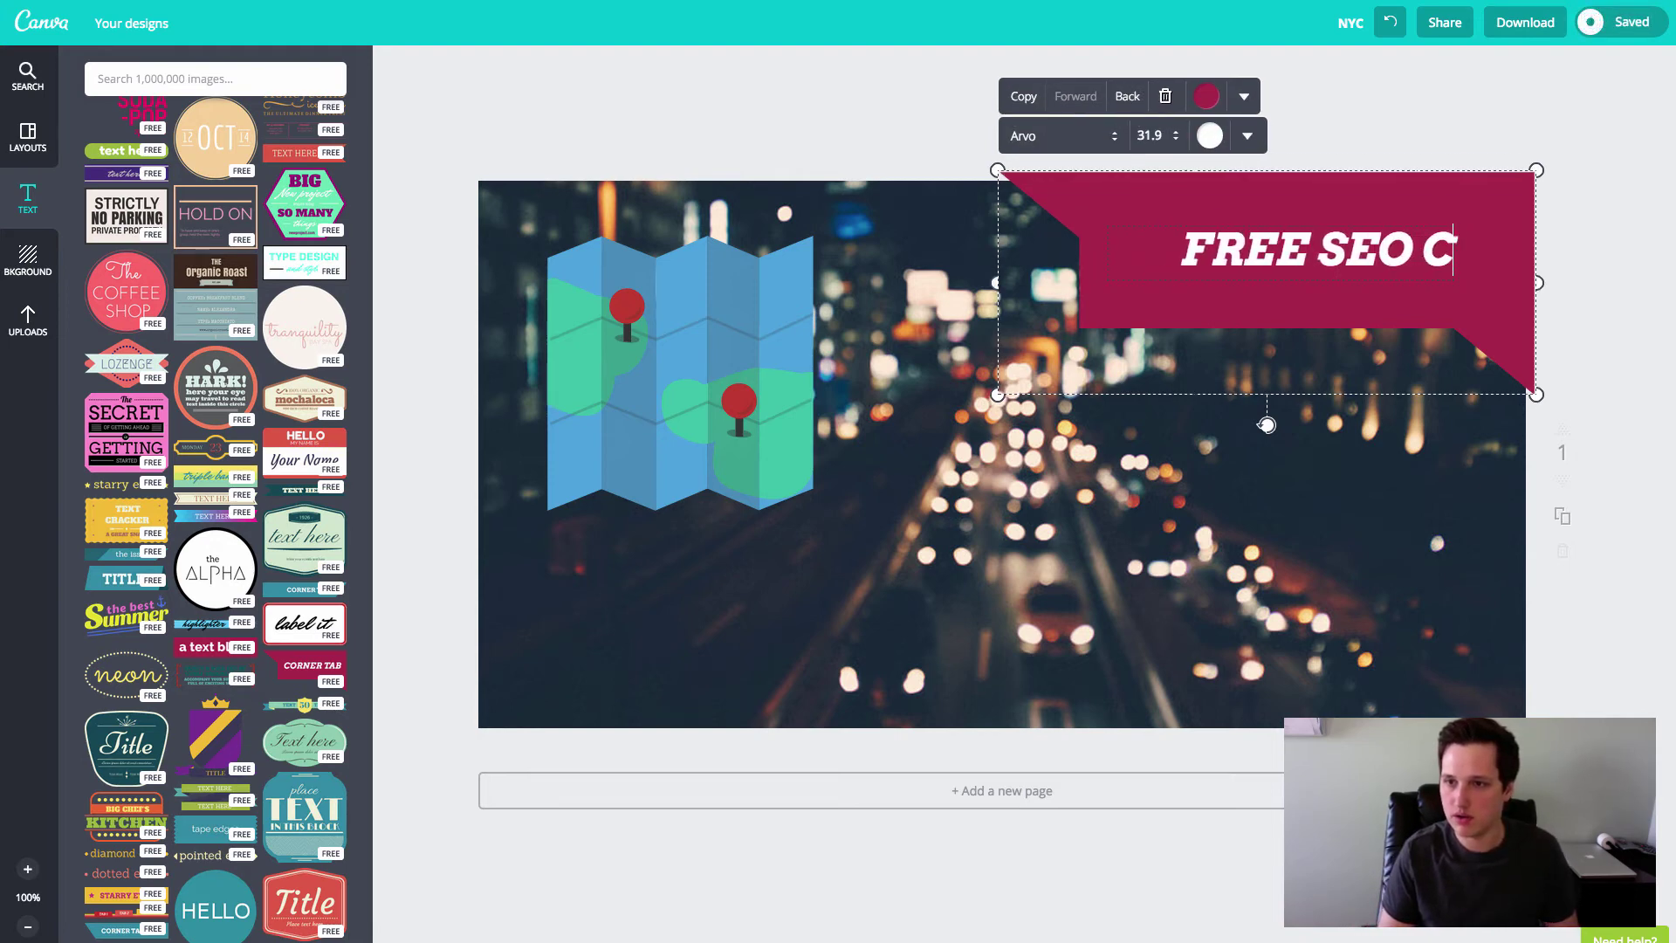
key(BackSpace)
key(BackSpace)
text(REPORT)
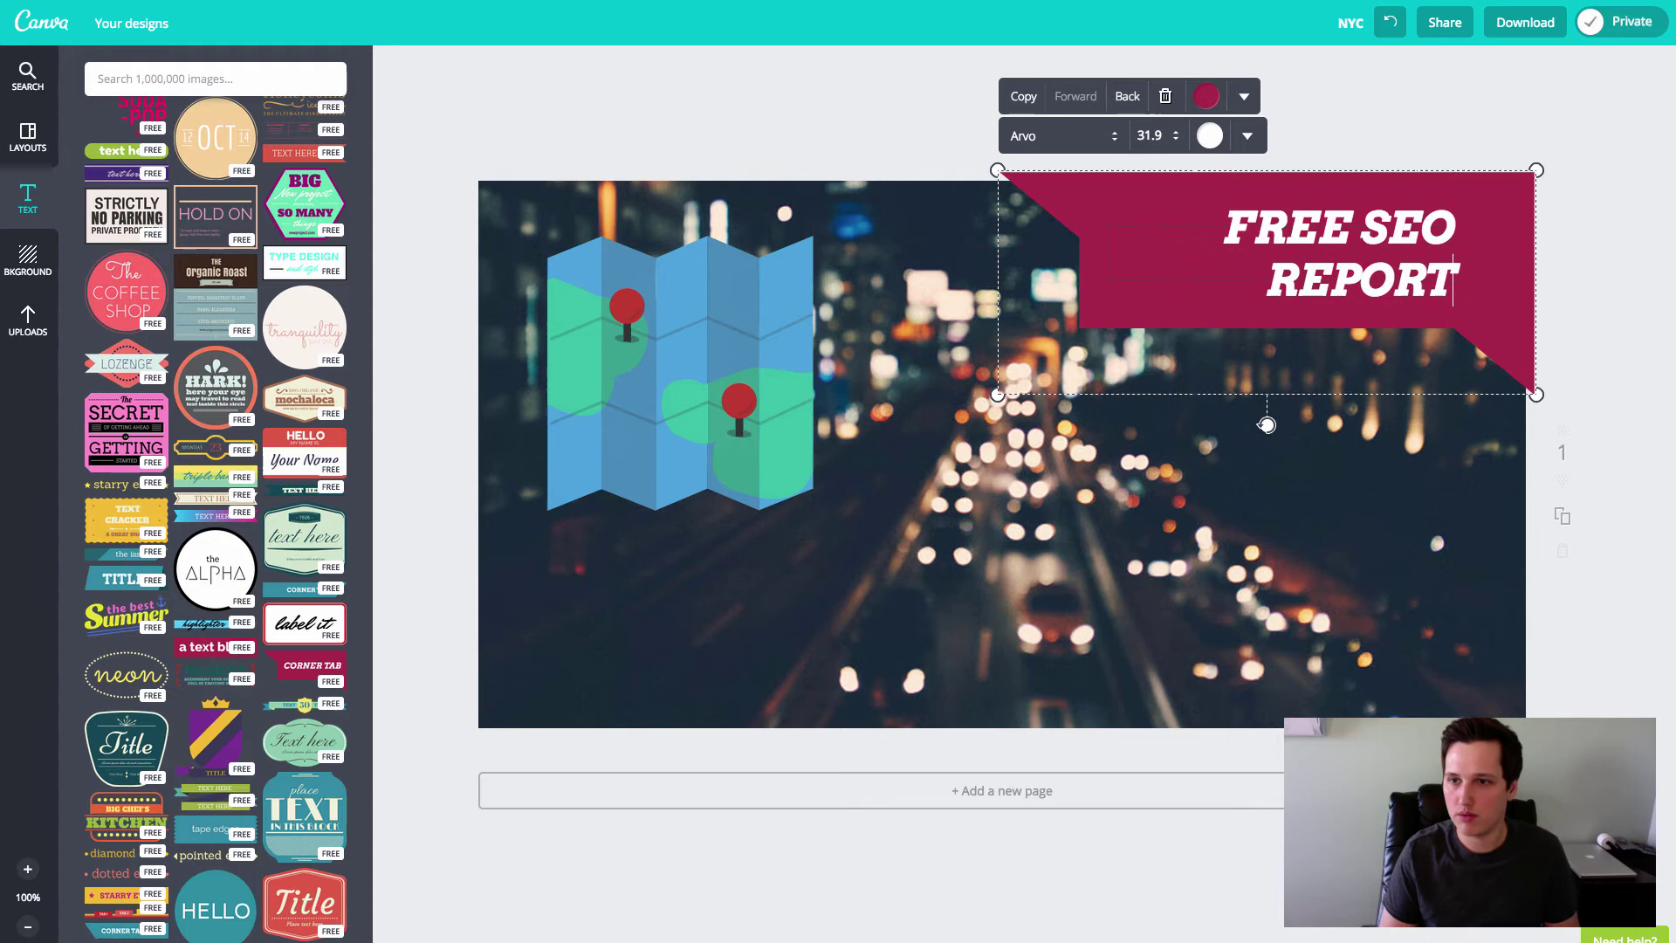
triple_click(1262, 228)
click(1151, 136)
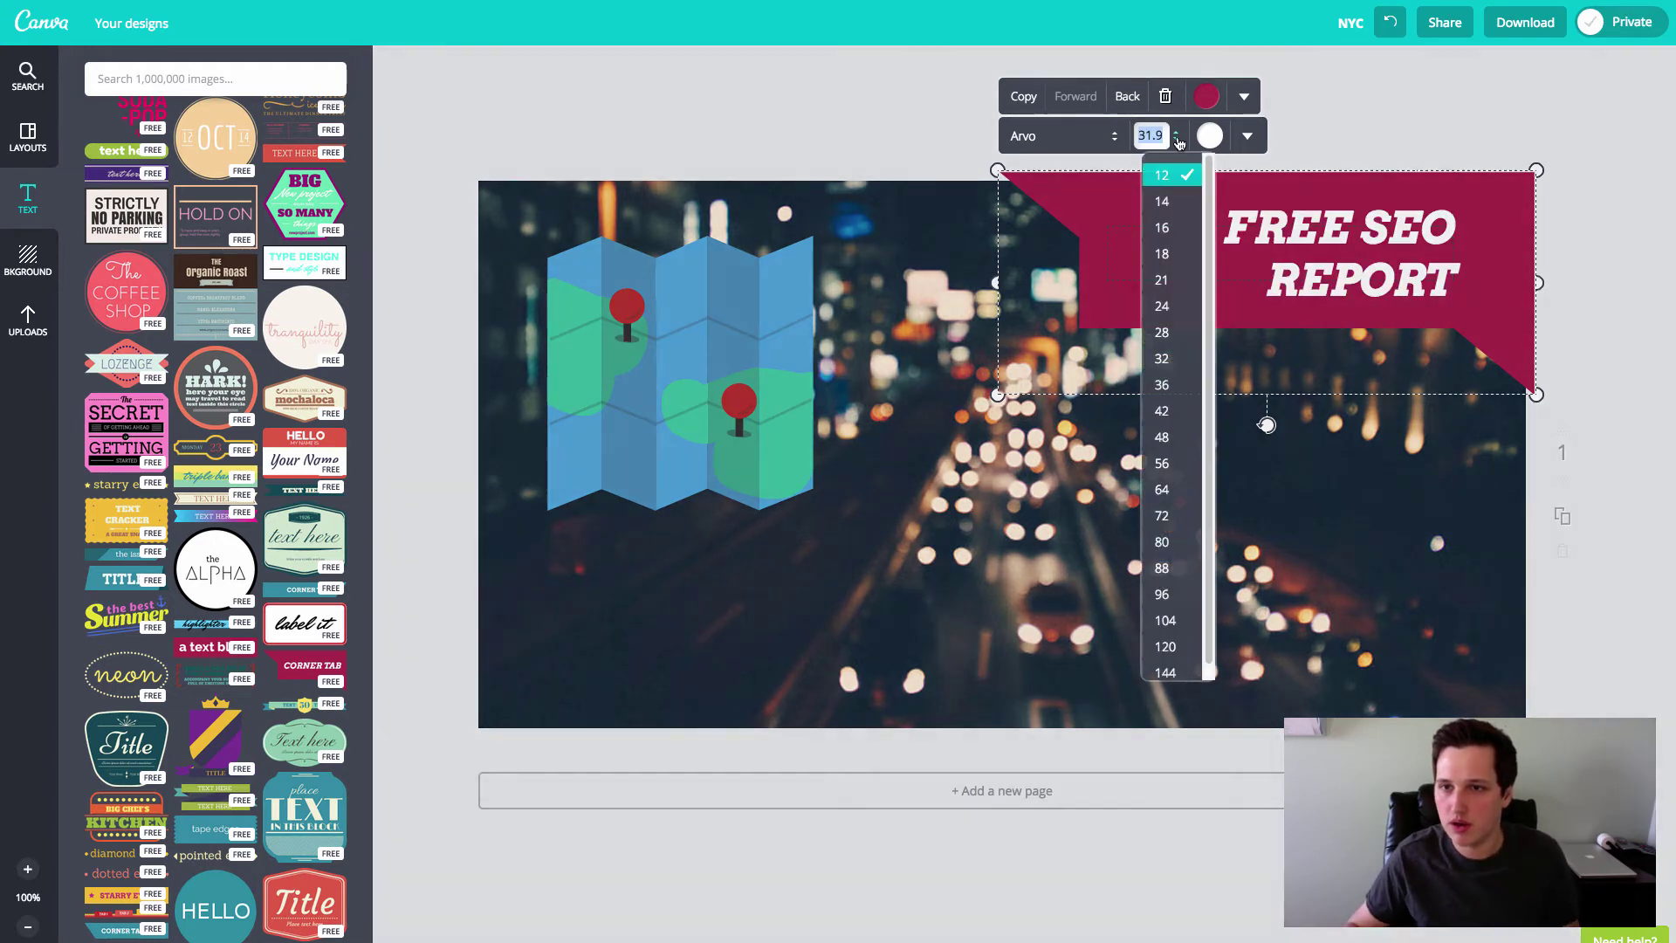
click(1170, 305)
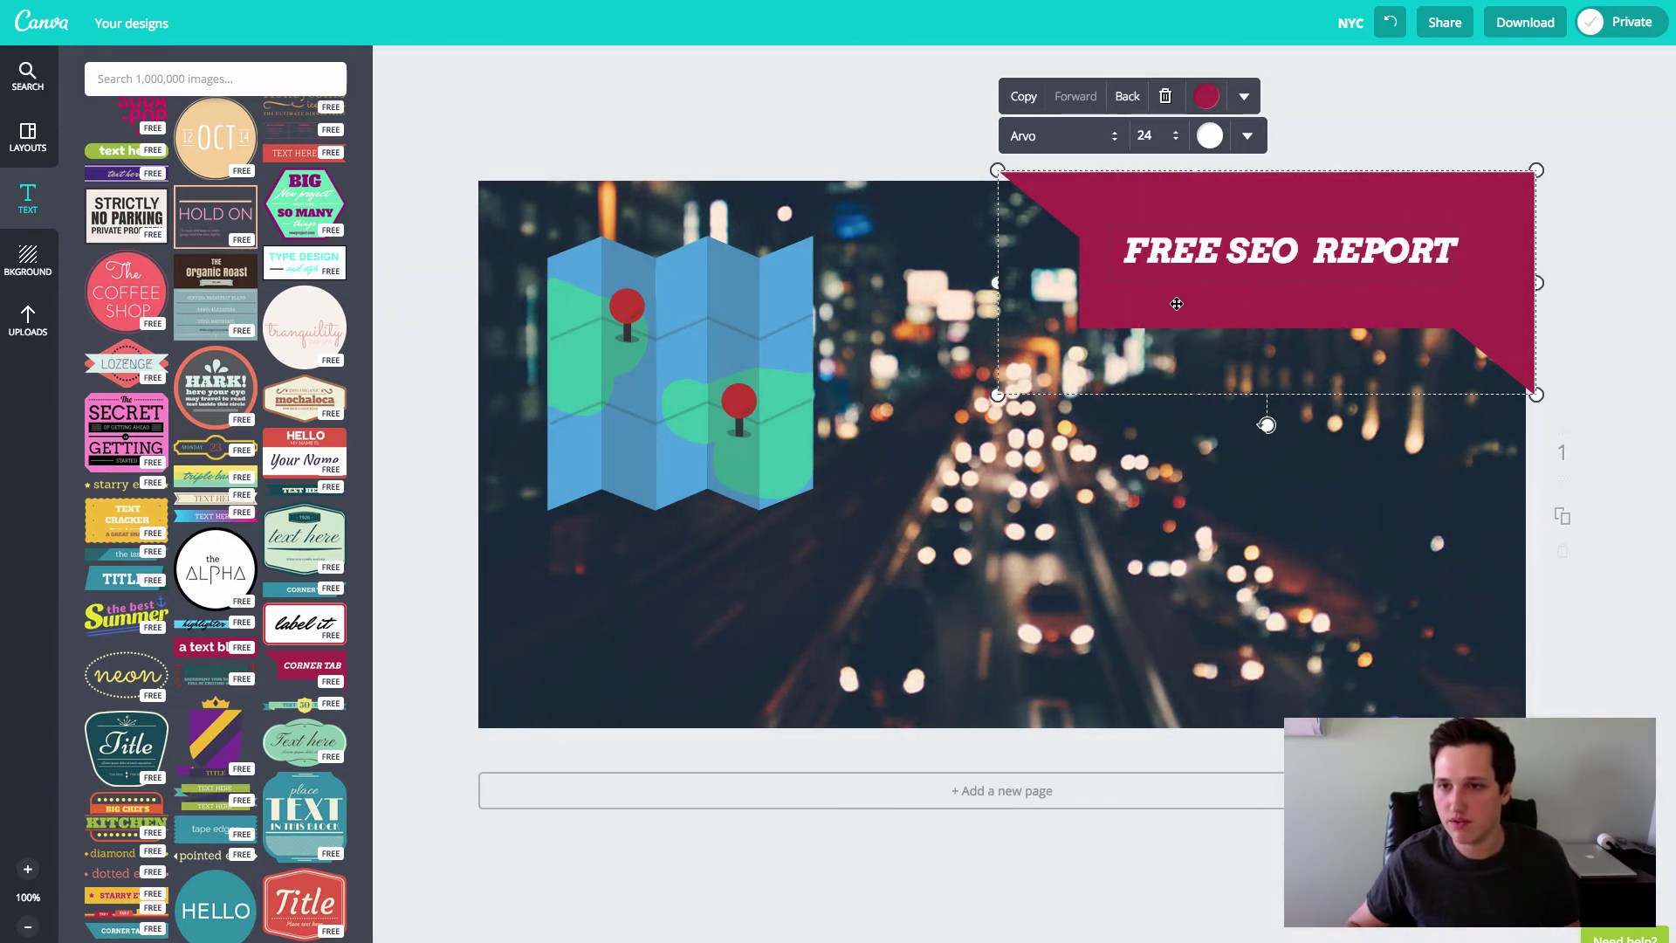
click(1273, 325)
click(1337, 476)
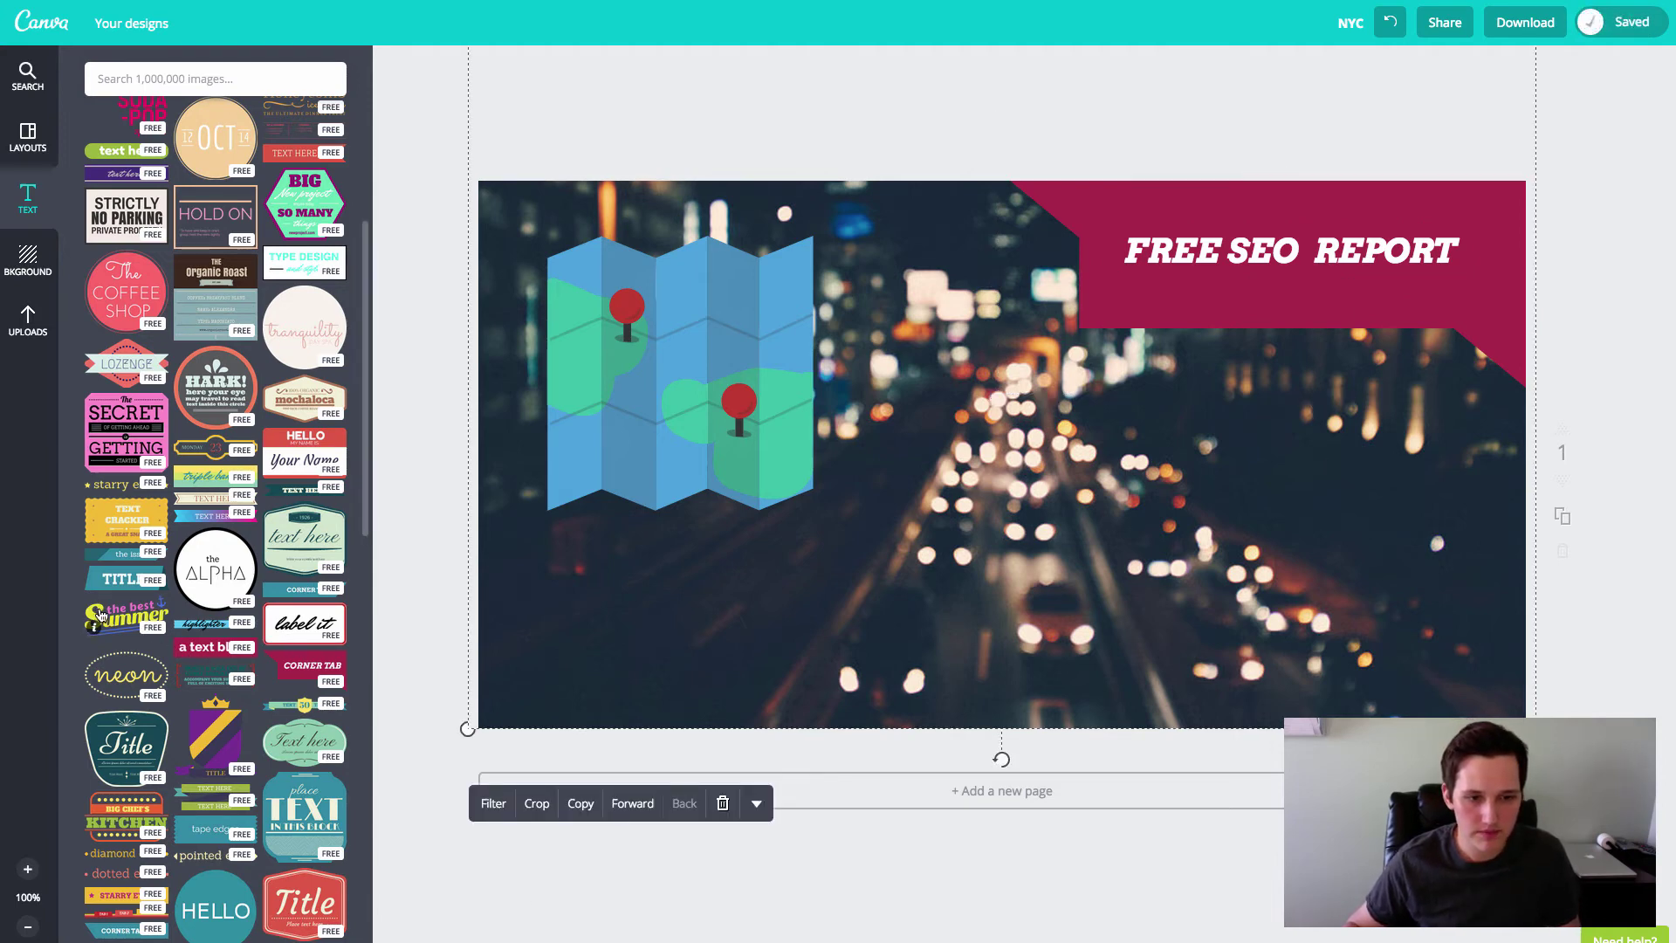
drag(127, 617, 964, 594)
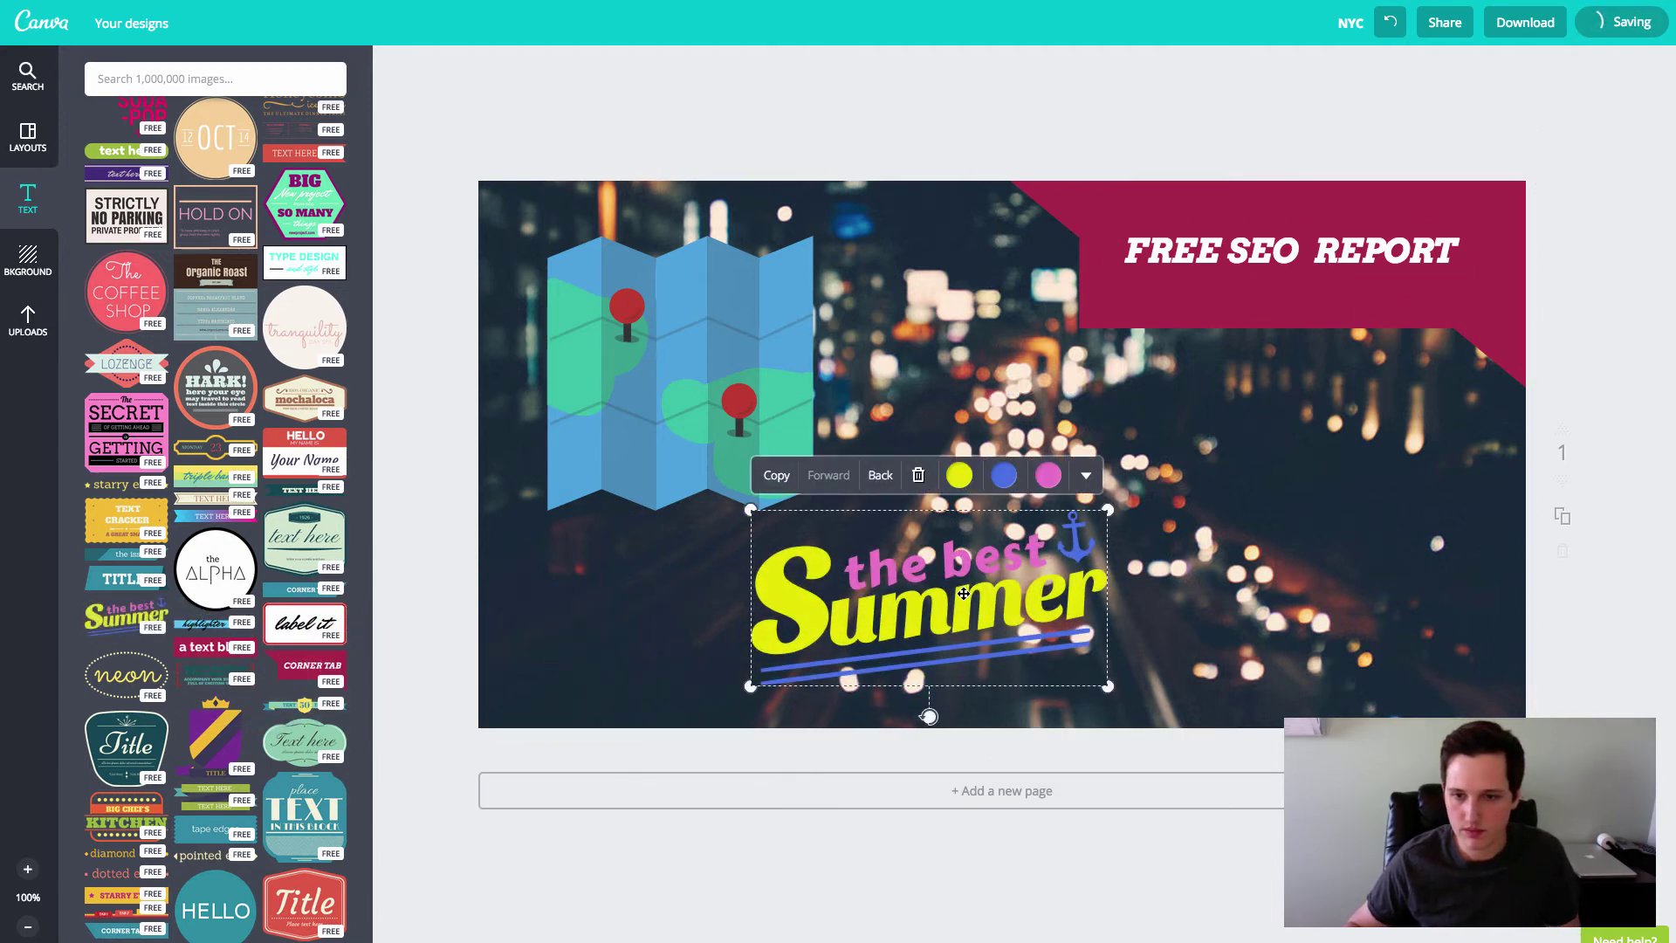
click(918, 475)
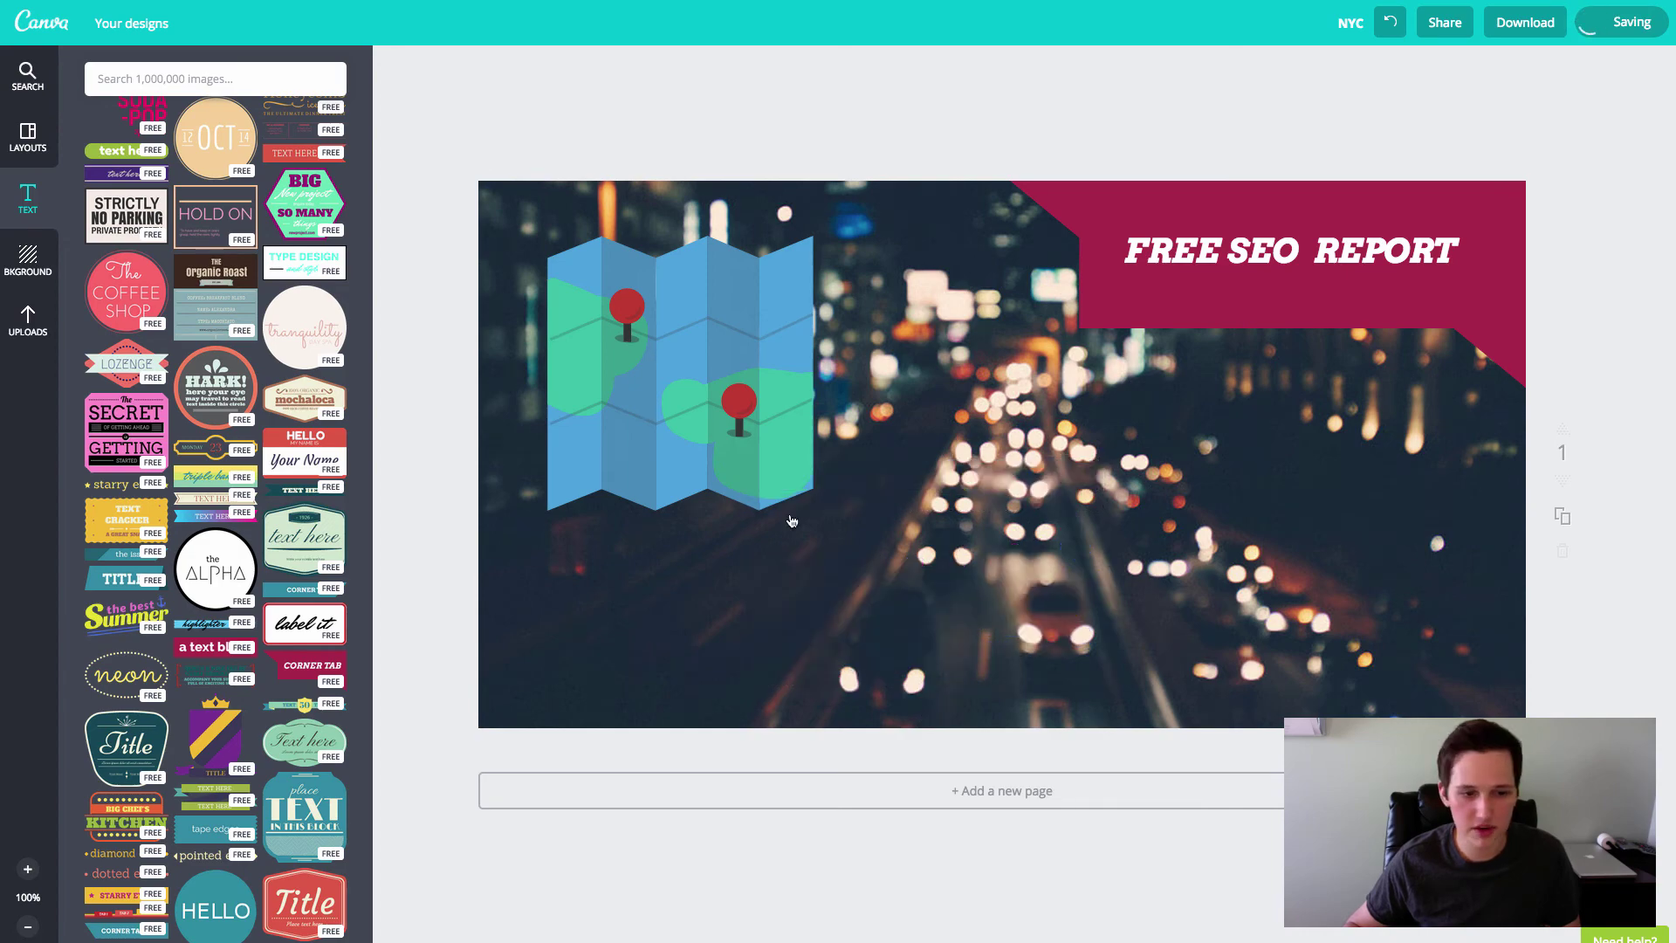
scroll(103, 661, down, 4)
scroll(103, 661, down, 7)
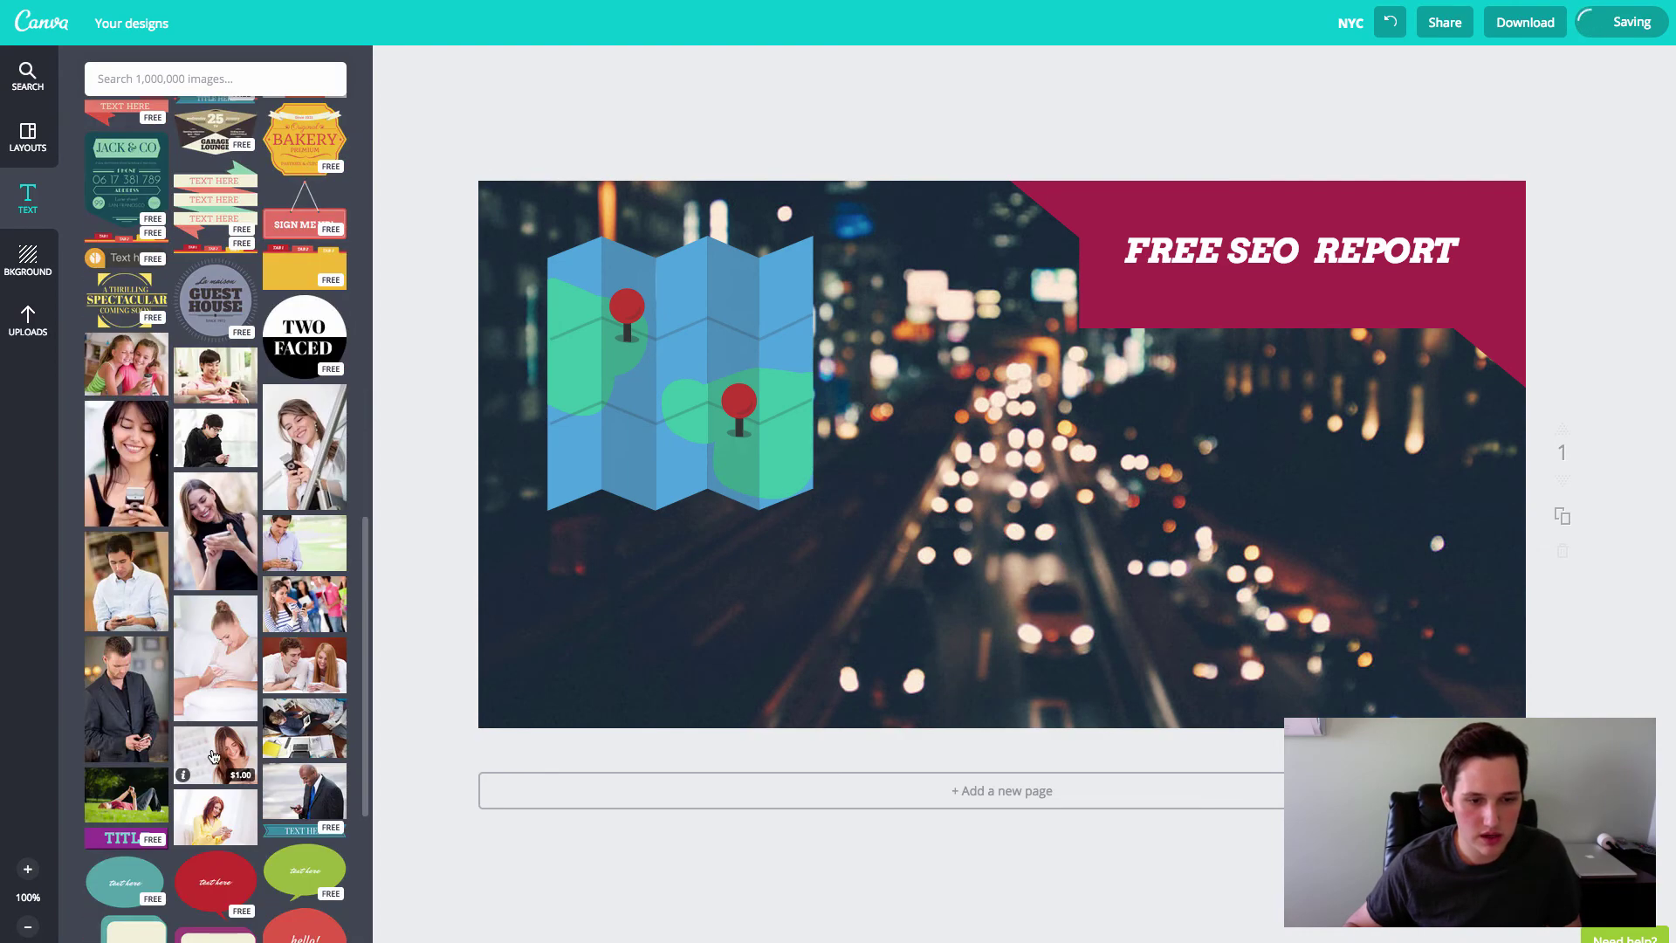
scroll(217, 775, down, 7)
scroll(217, 776, down, 3)
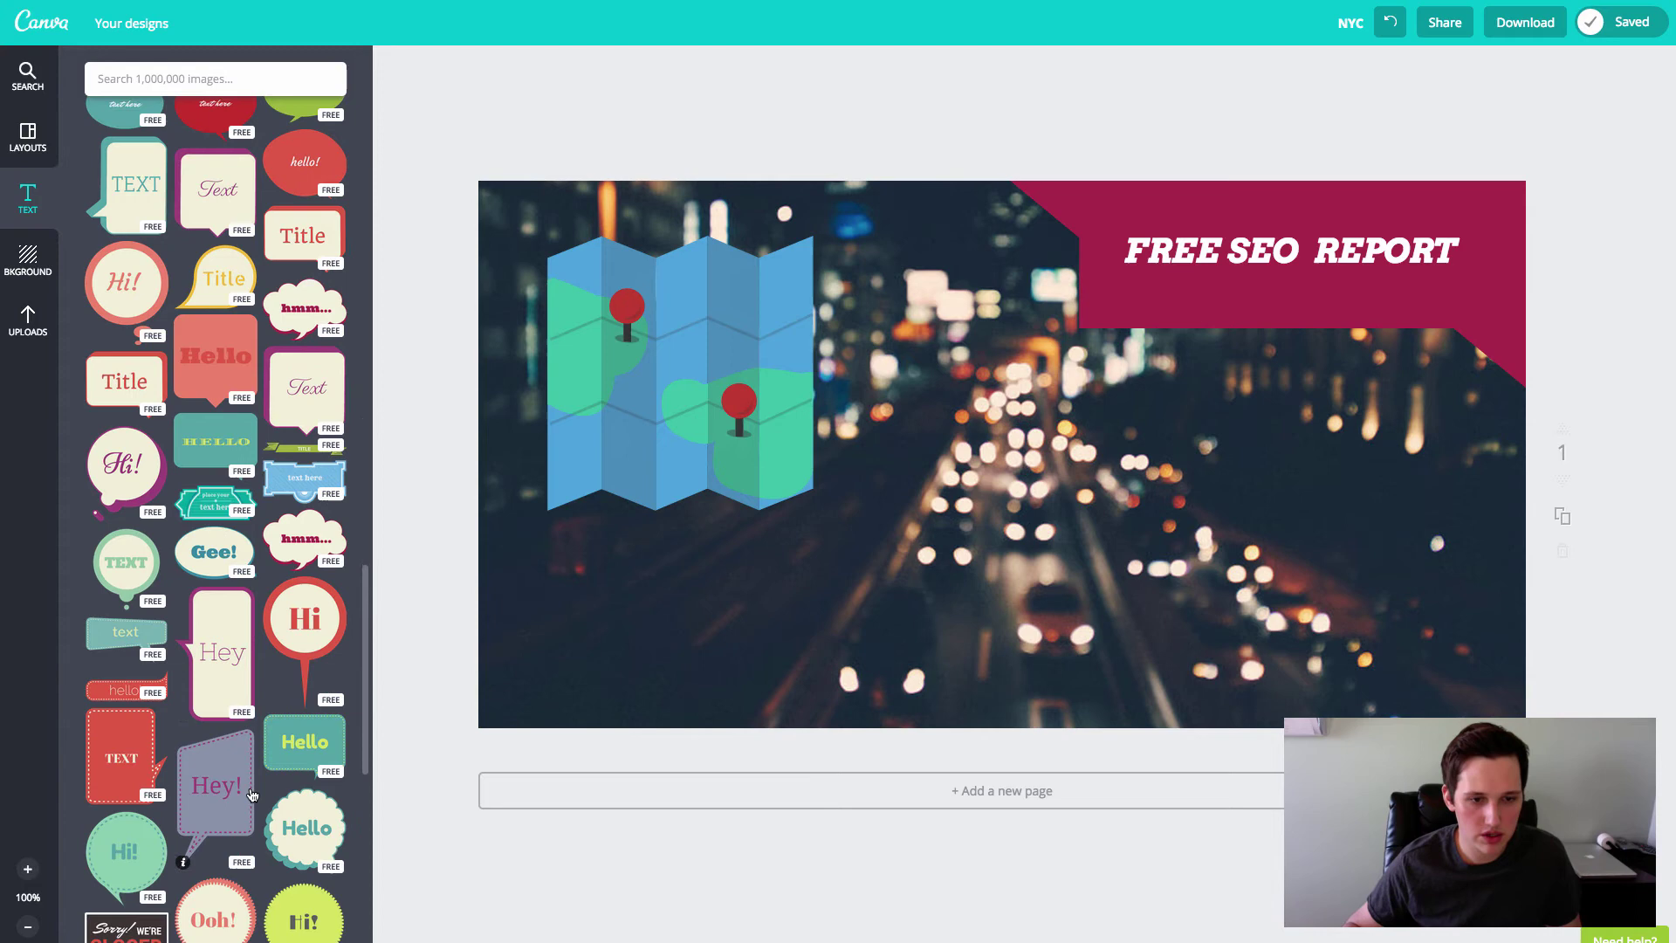
scroll(257, 790, down, 10)
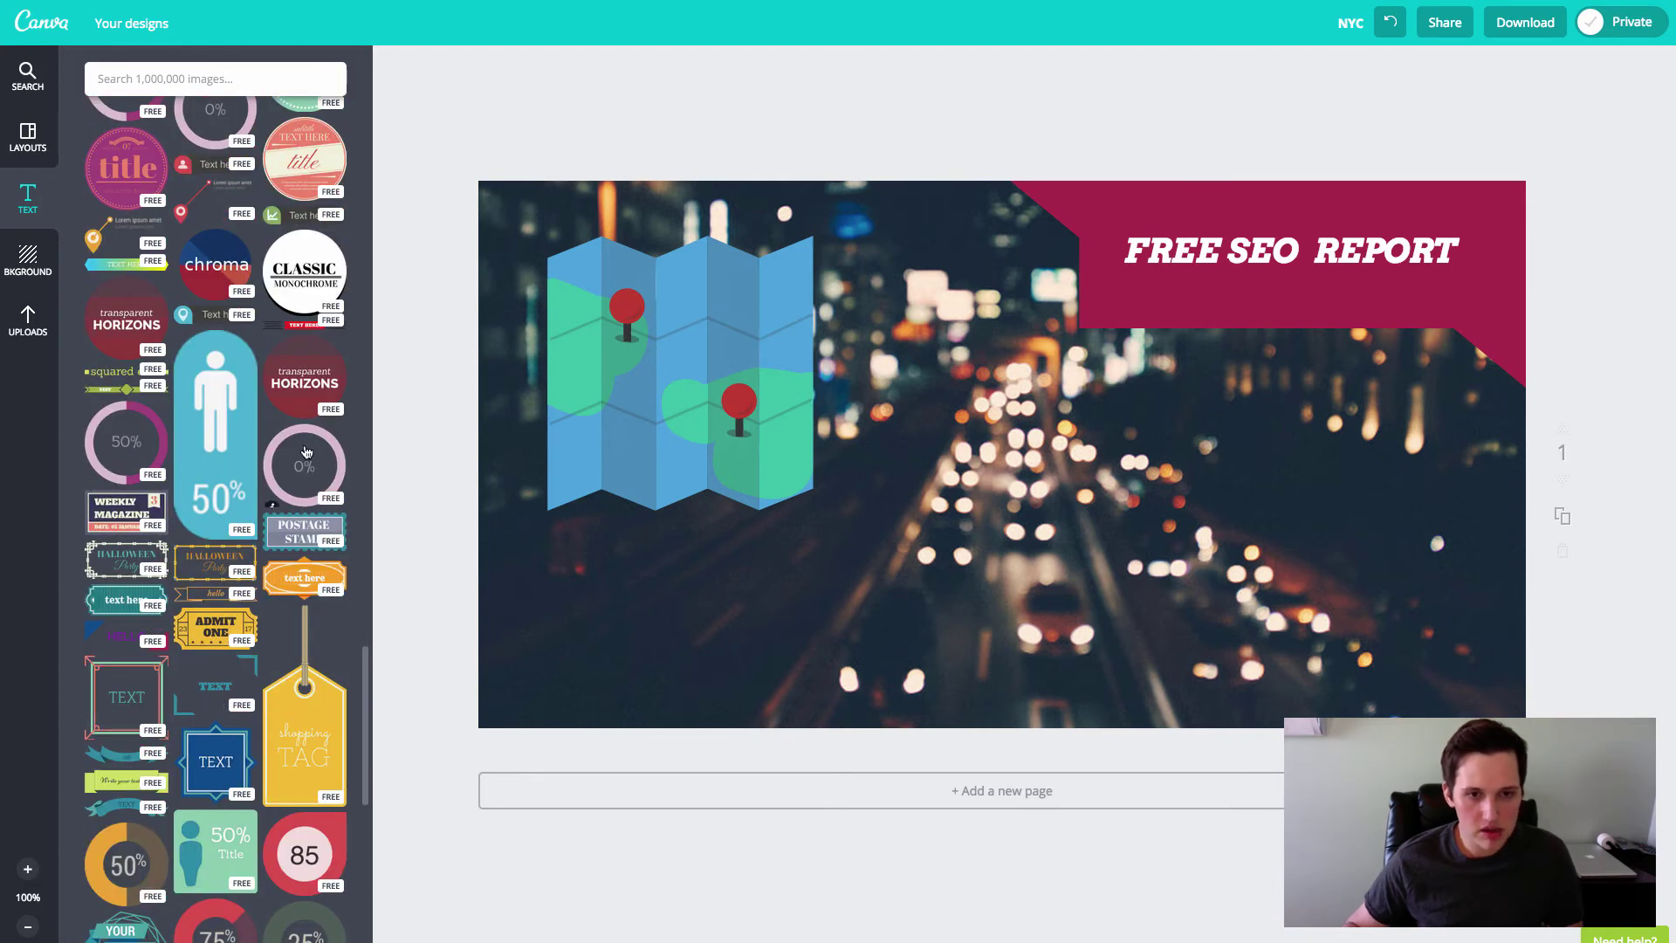
drag(323, 469, 1048, 569)
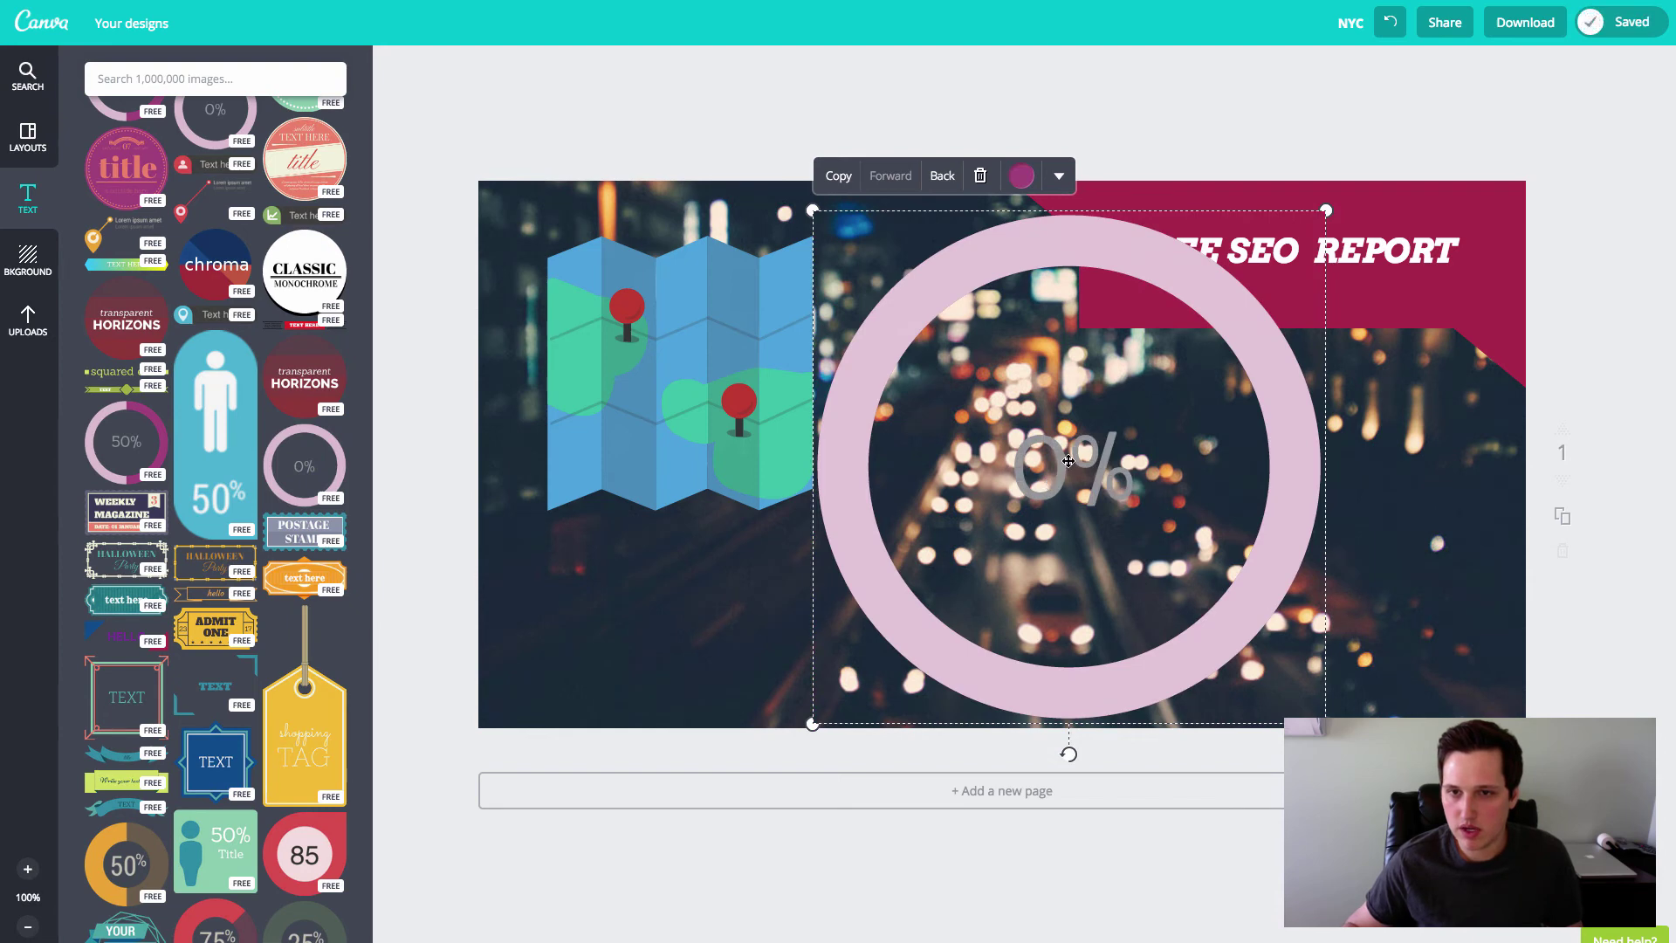
double_click(1094, 449)
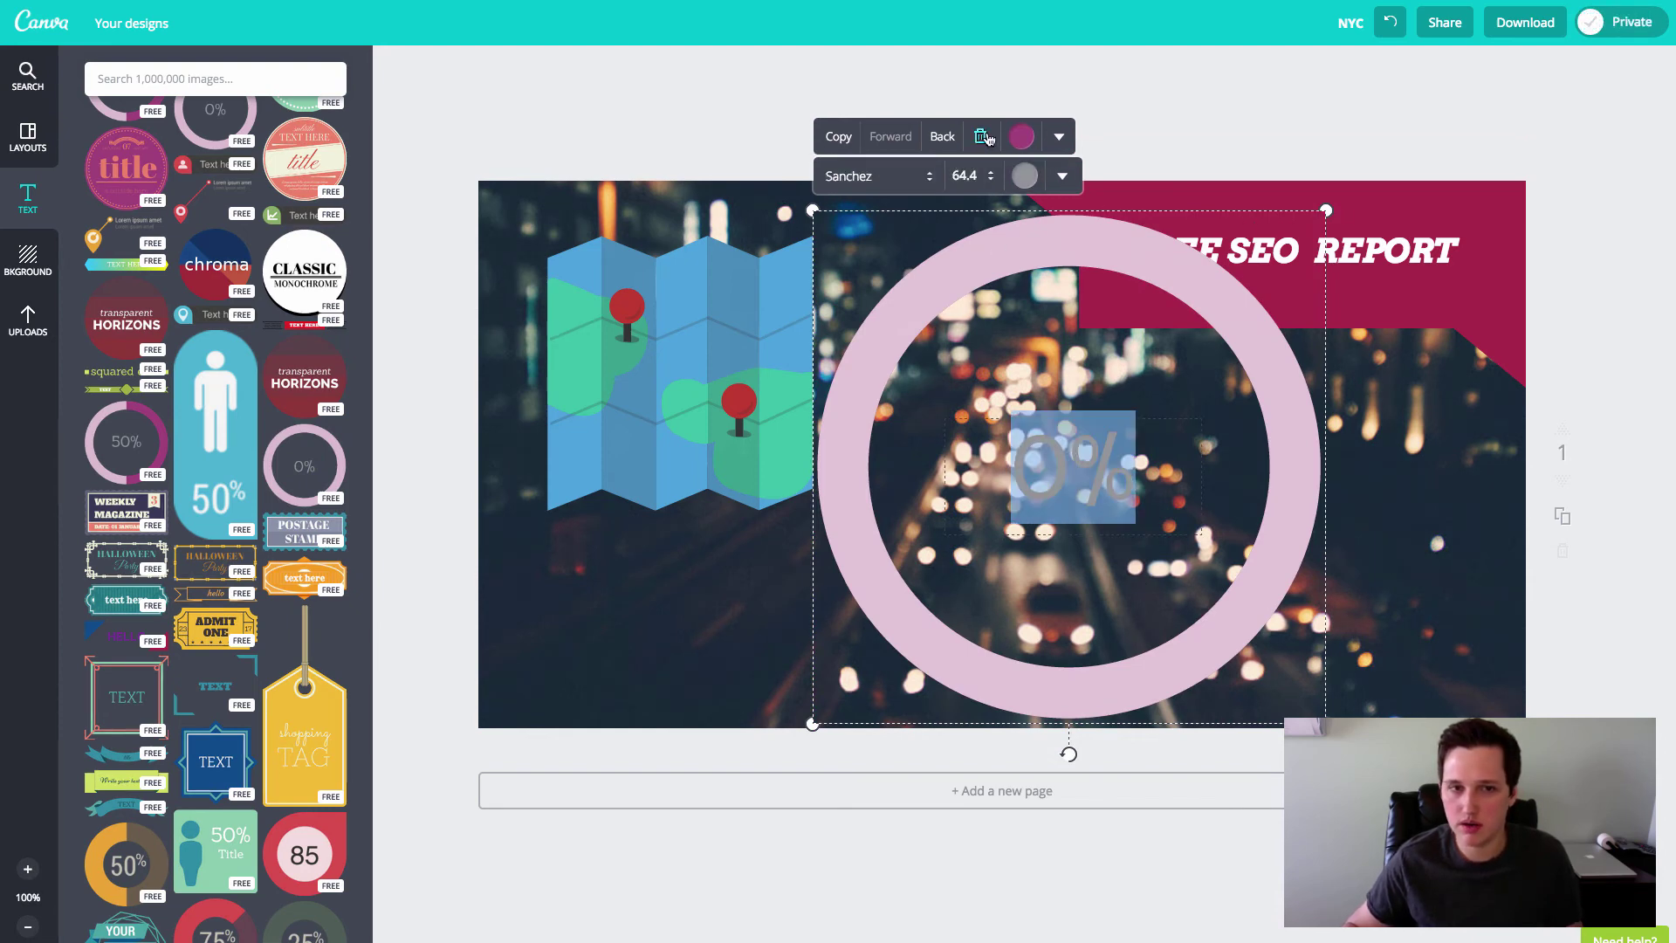
click(981, 136)
scroll(161, 720, down, 3)
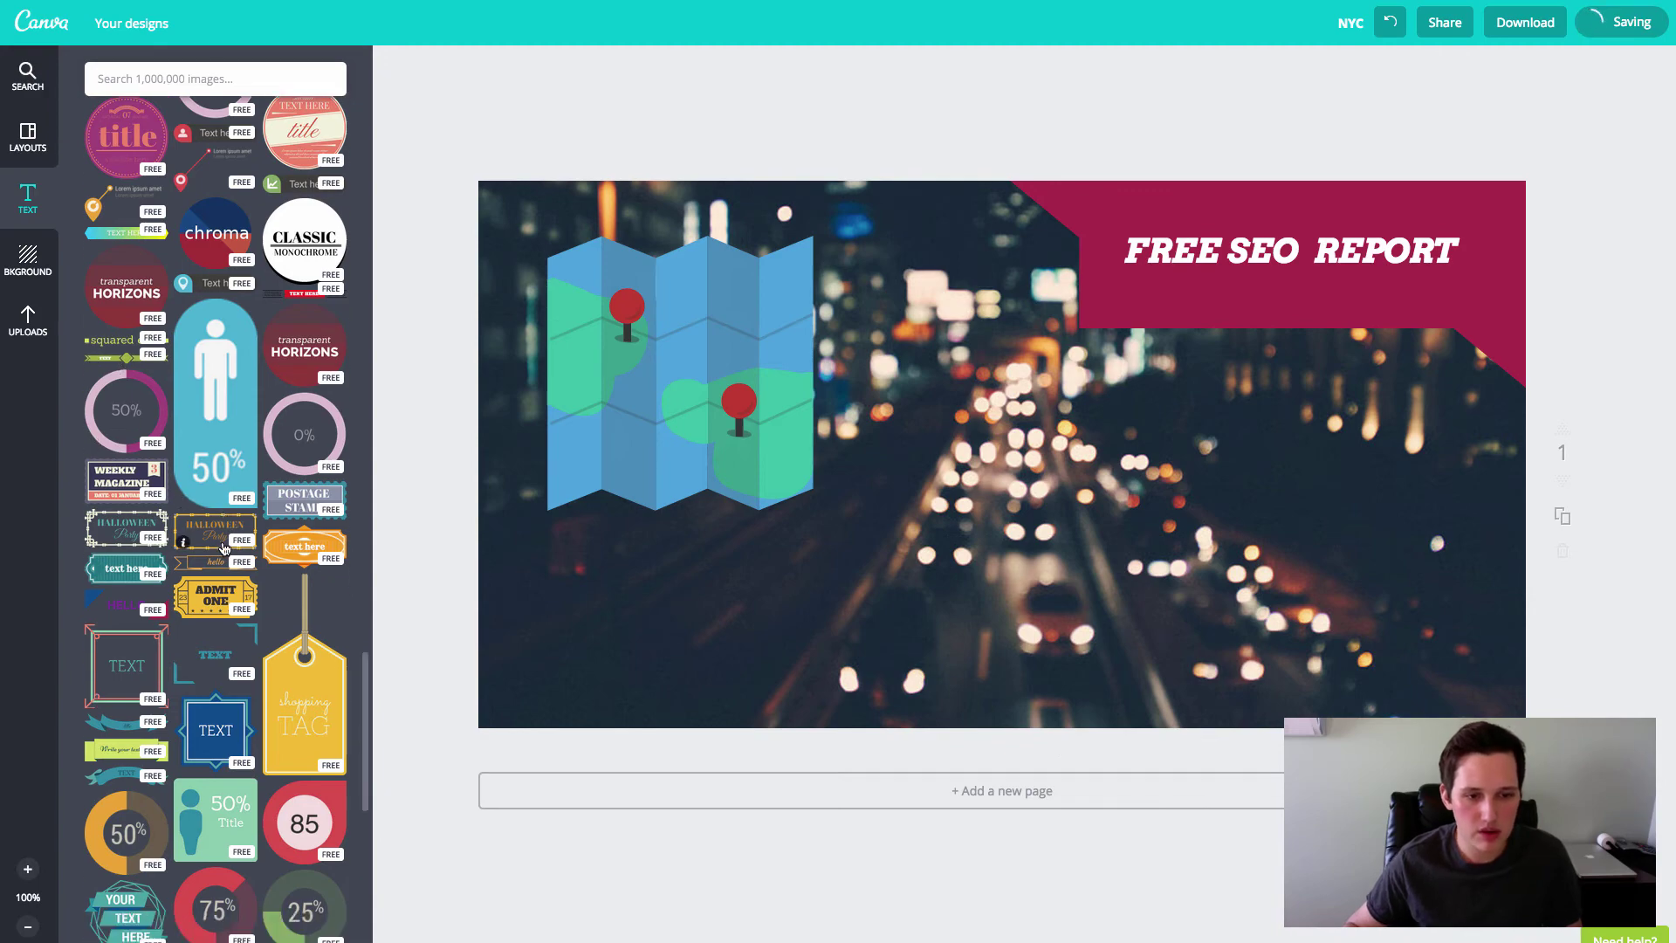
scroll(179, 734, down, 5)
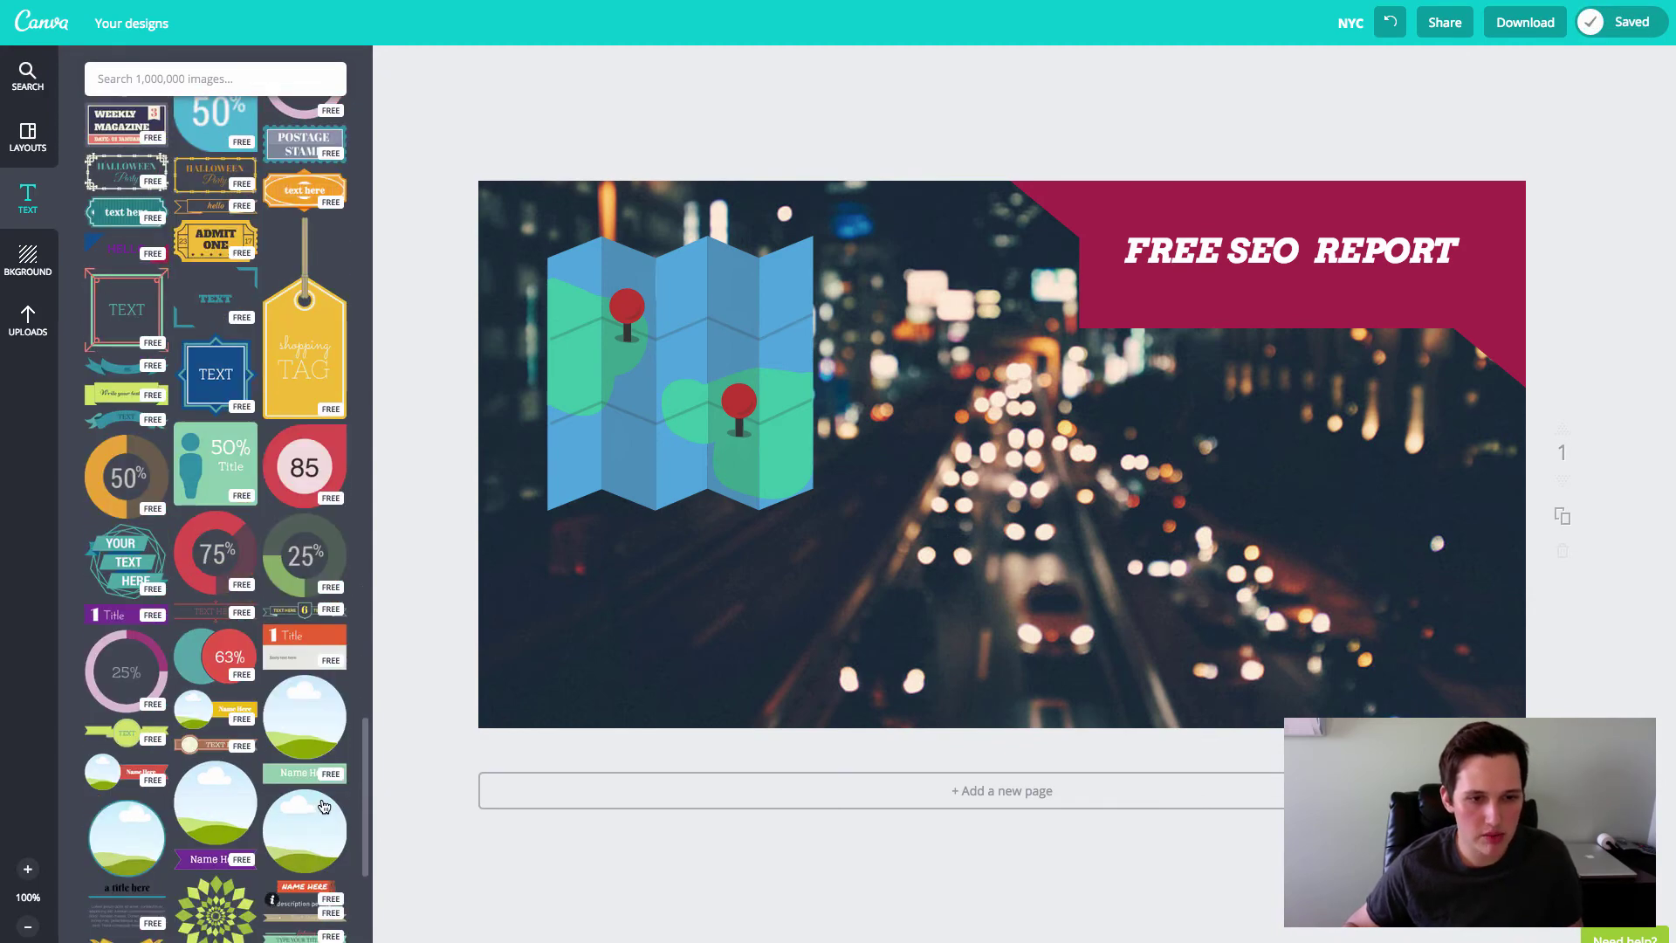
scroll(131, 563, up, 15)
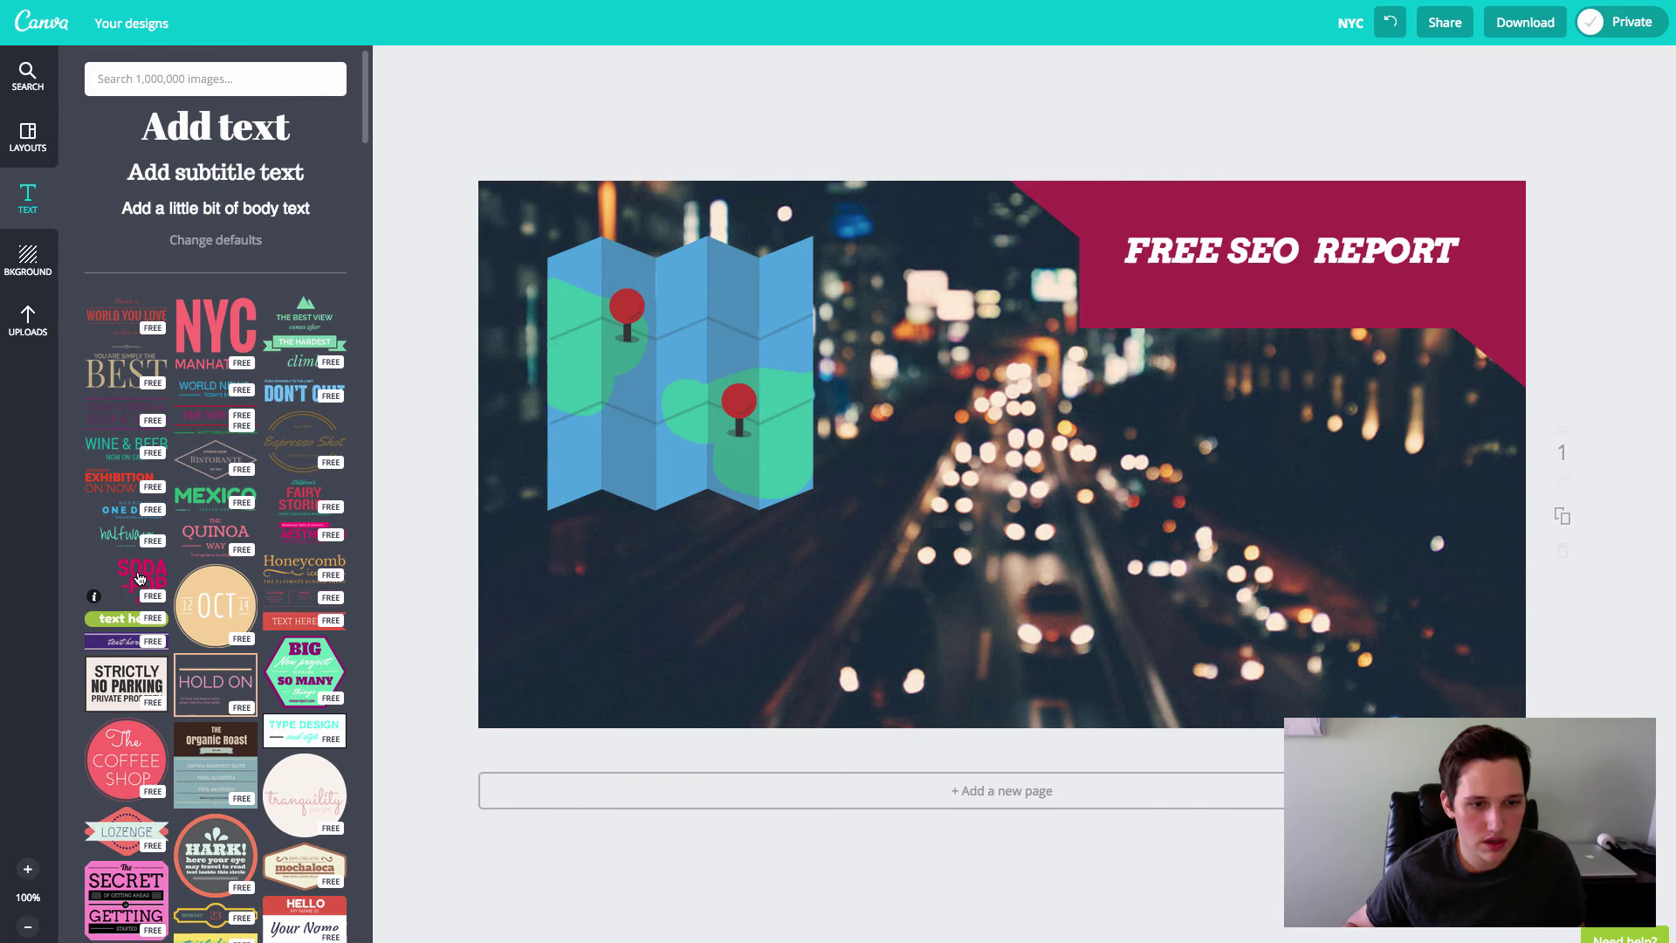
Add the 'Exhibition On Now' text design, reworded to 'GET MORE LEADS INTO YOUR LOCAL BUSINESS', 'CONTACT ME', 'TODAY'
drag(107, 487, 1031, 500)
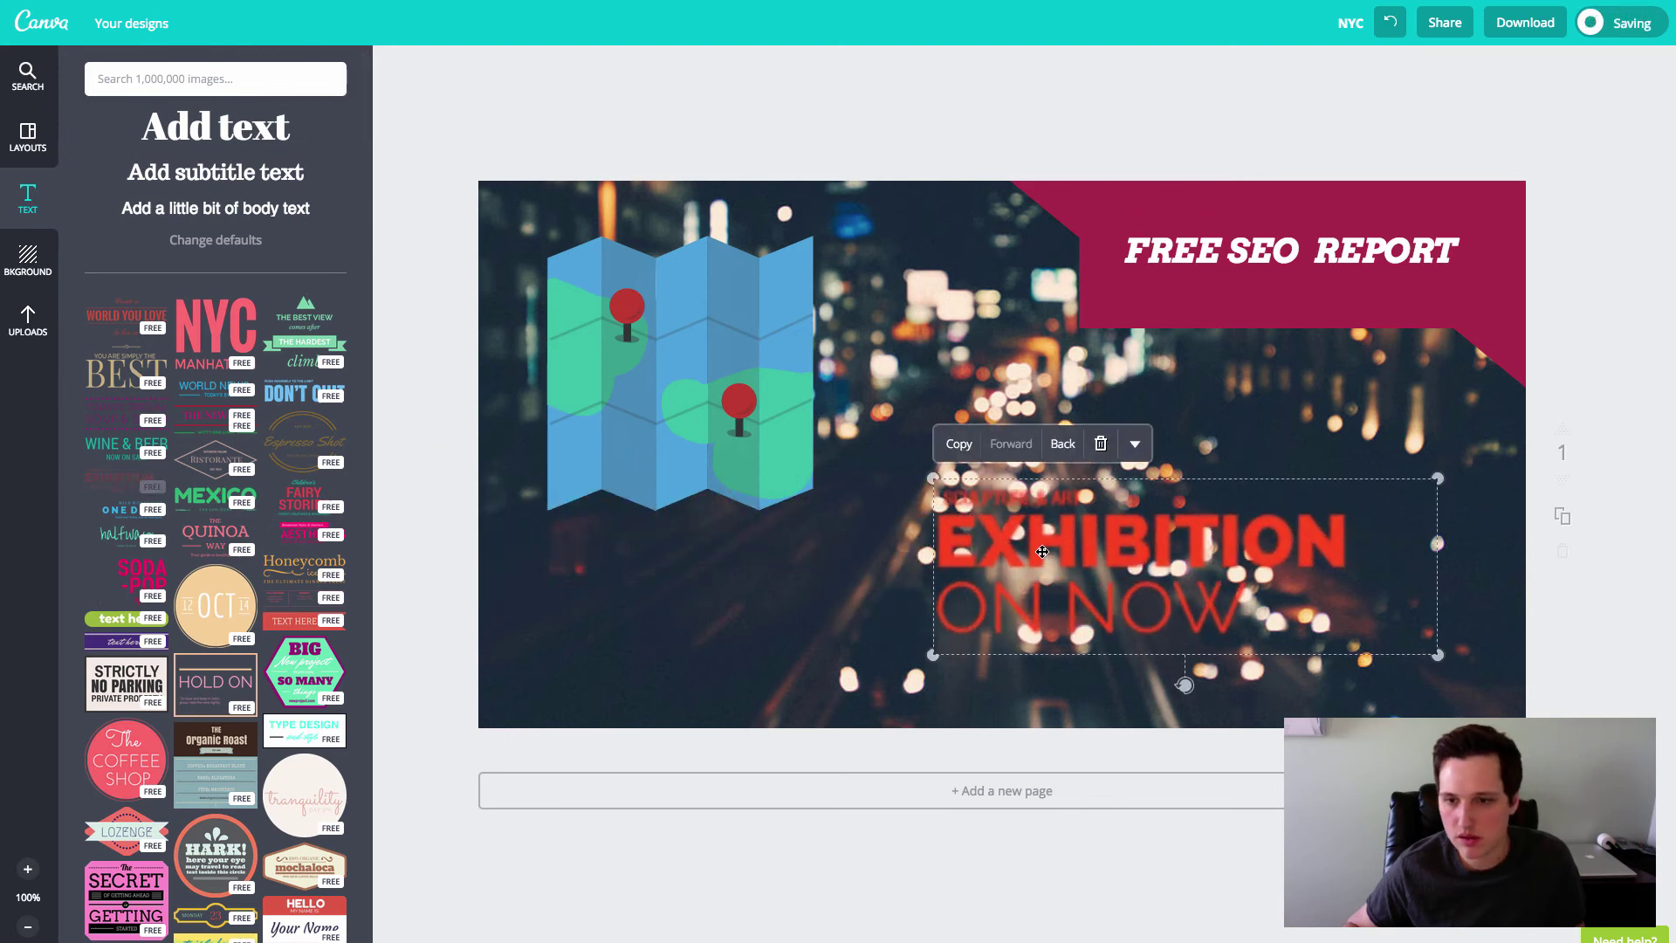
click(1031, 501)
double_click(1074, 494)
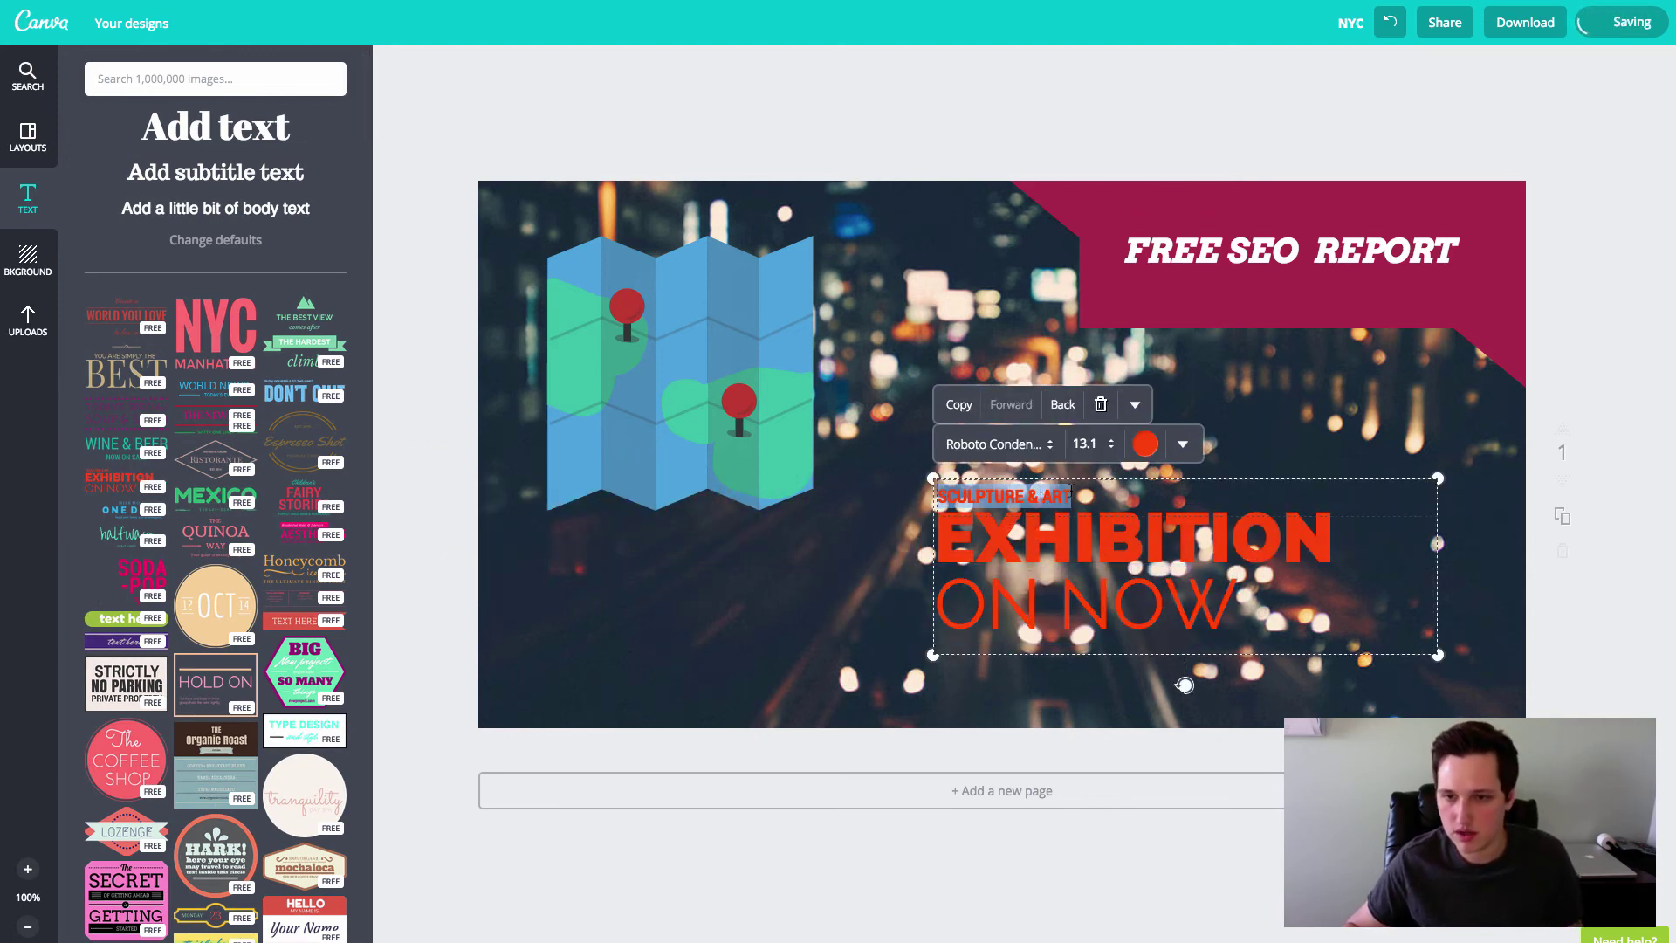
text(G)
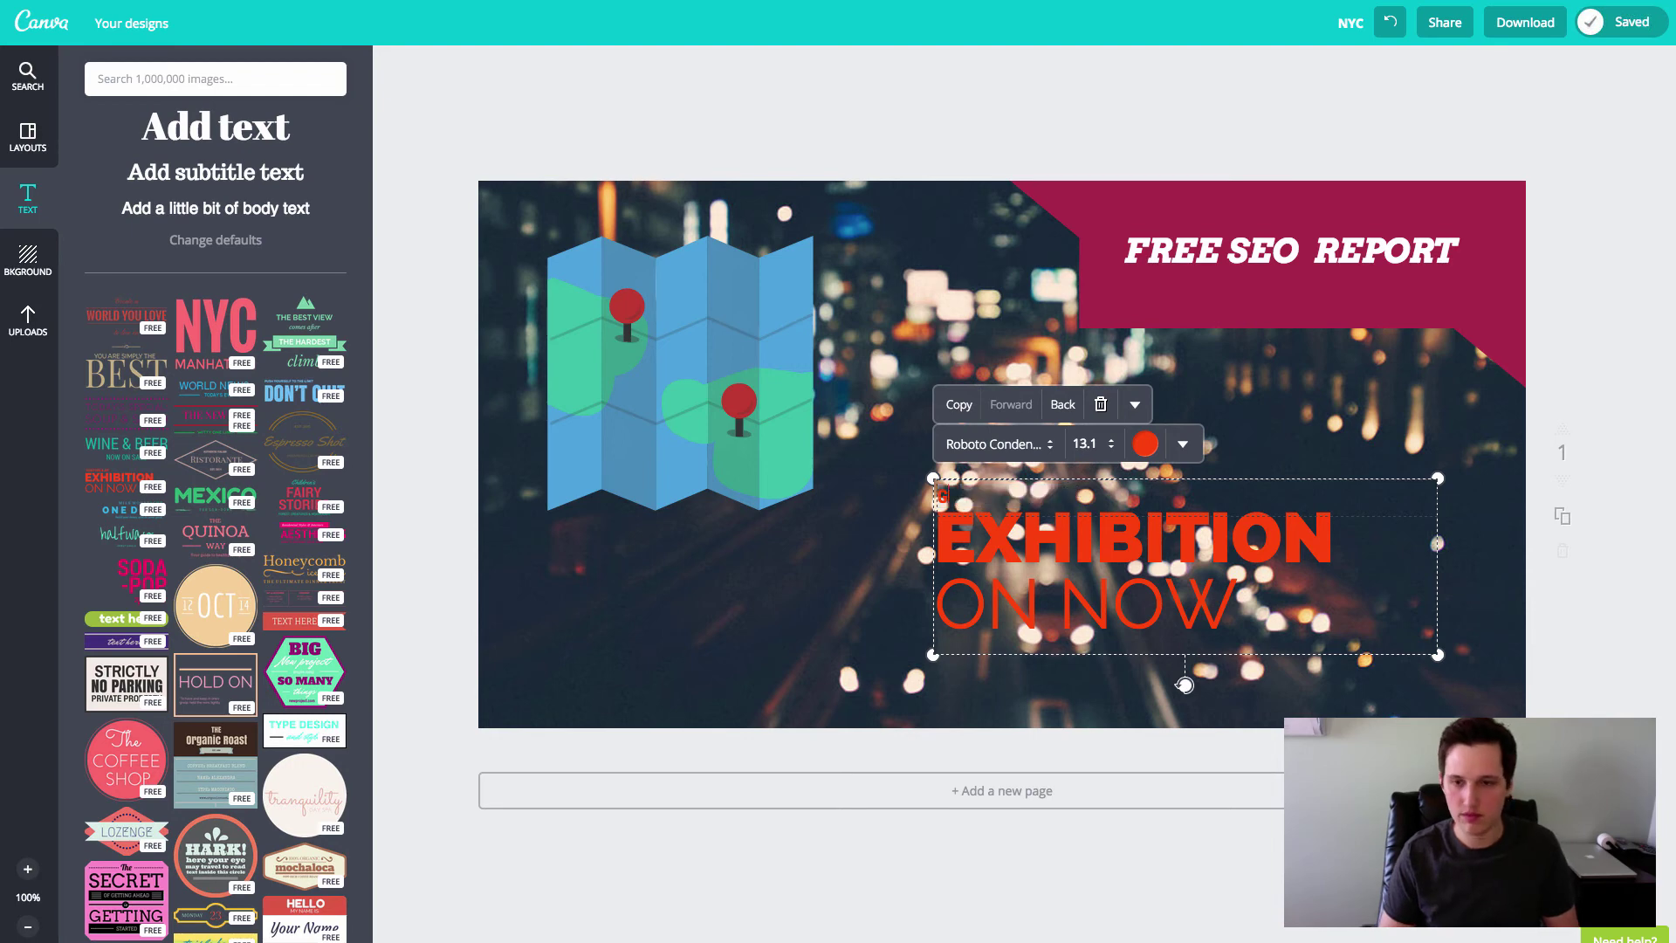
text(ET MORE LEADS IN)
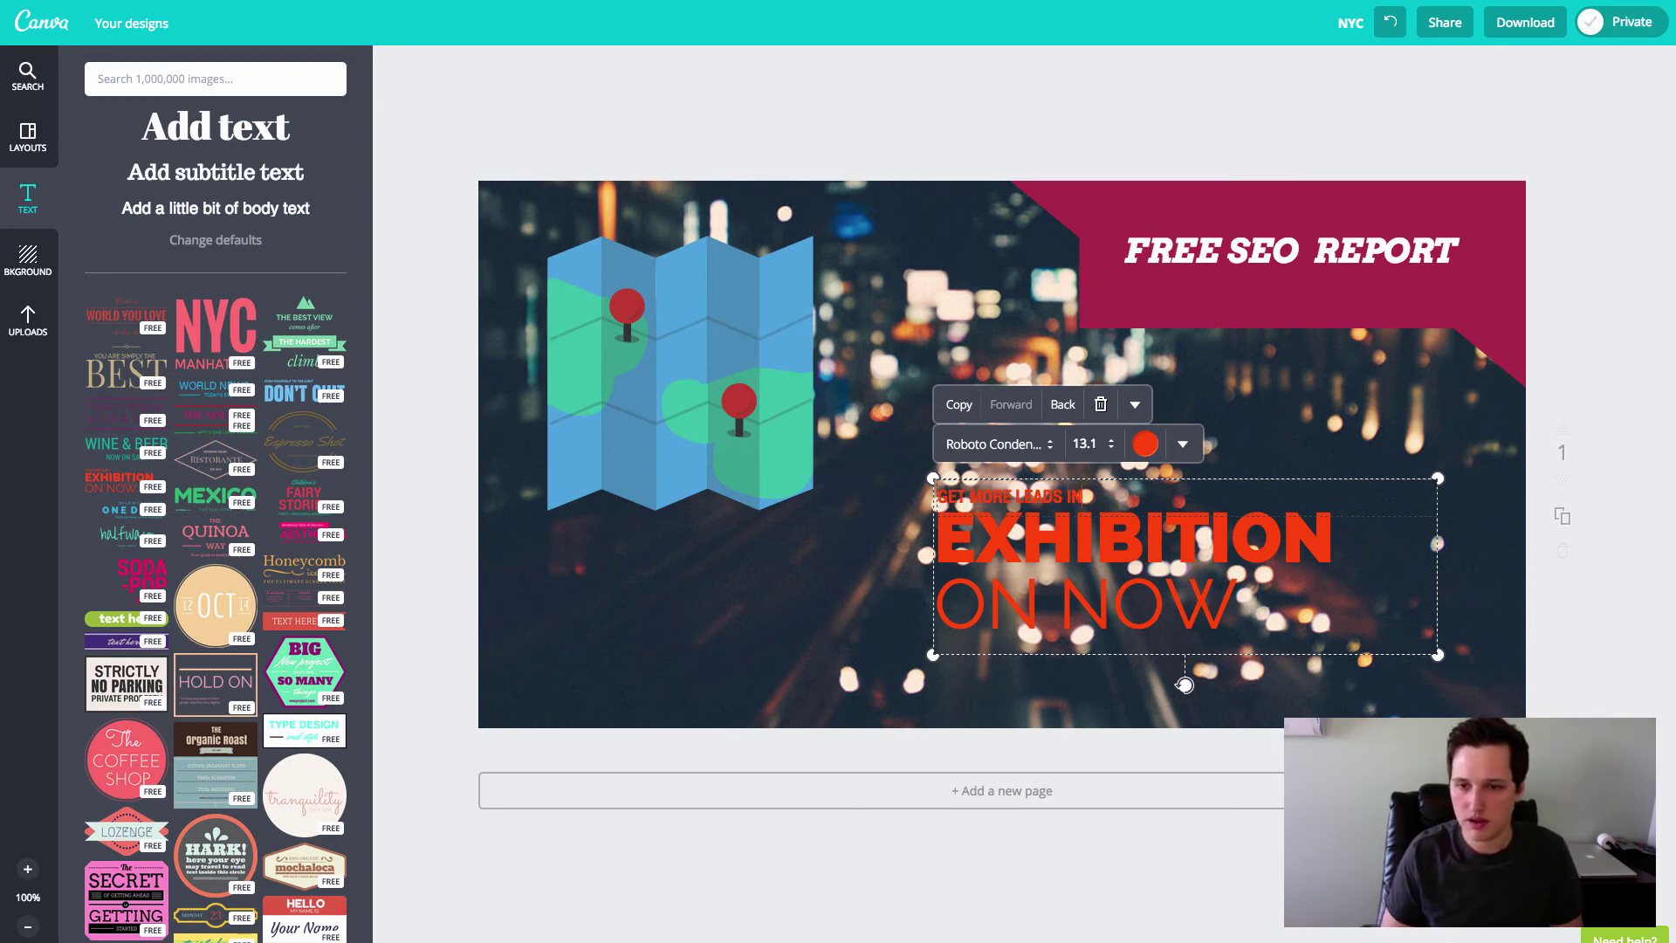
text(TO YOUR)
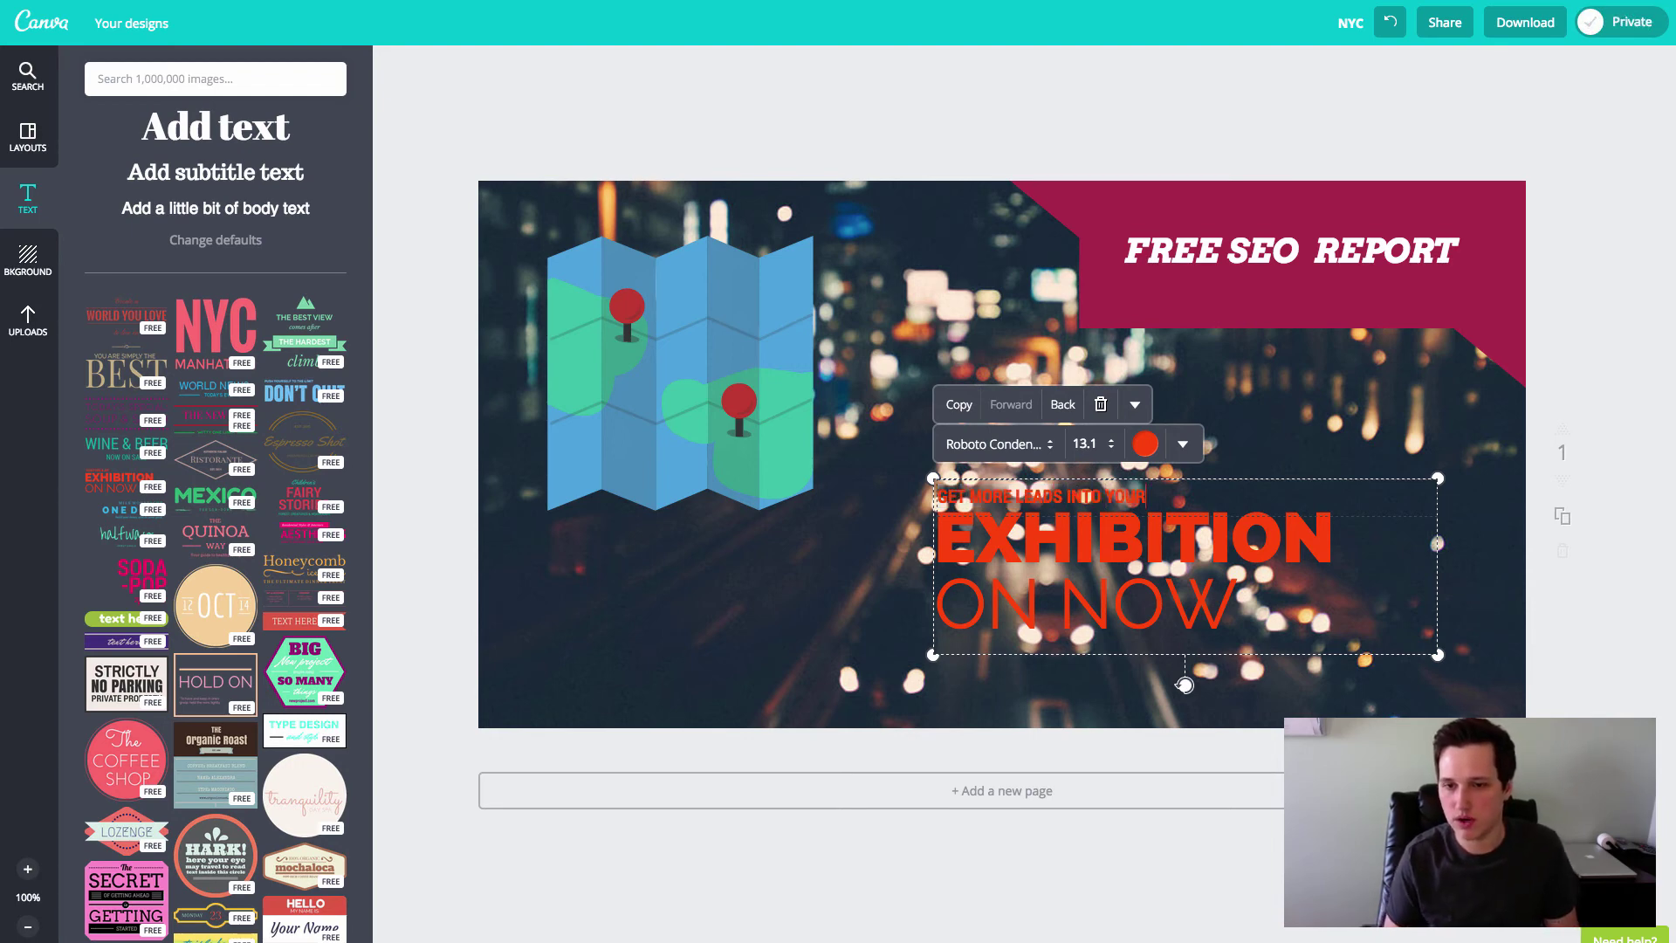
text( LOCAL BUSINESS)
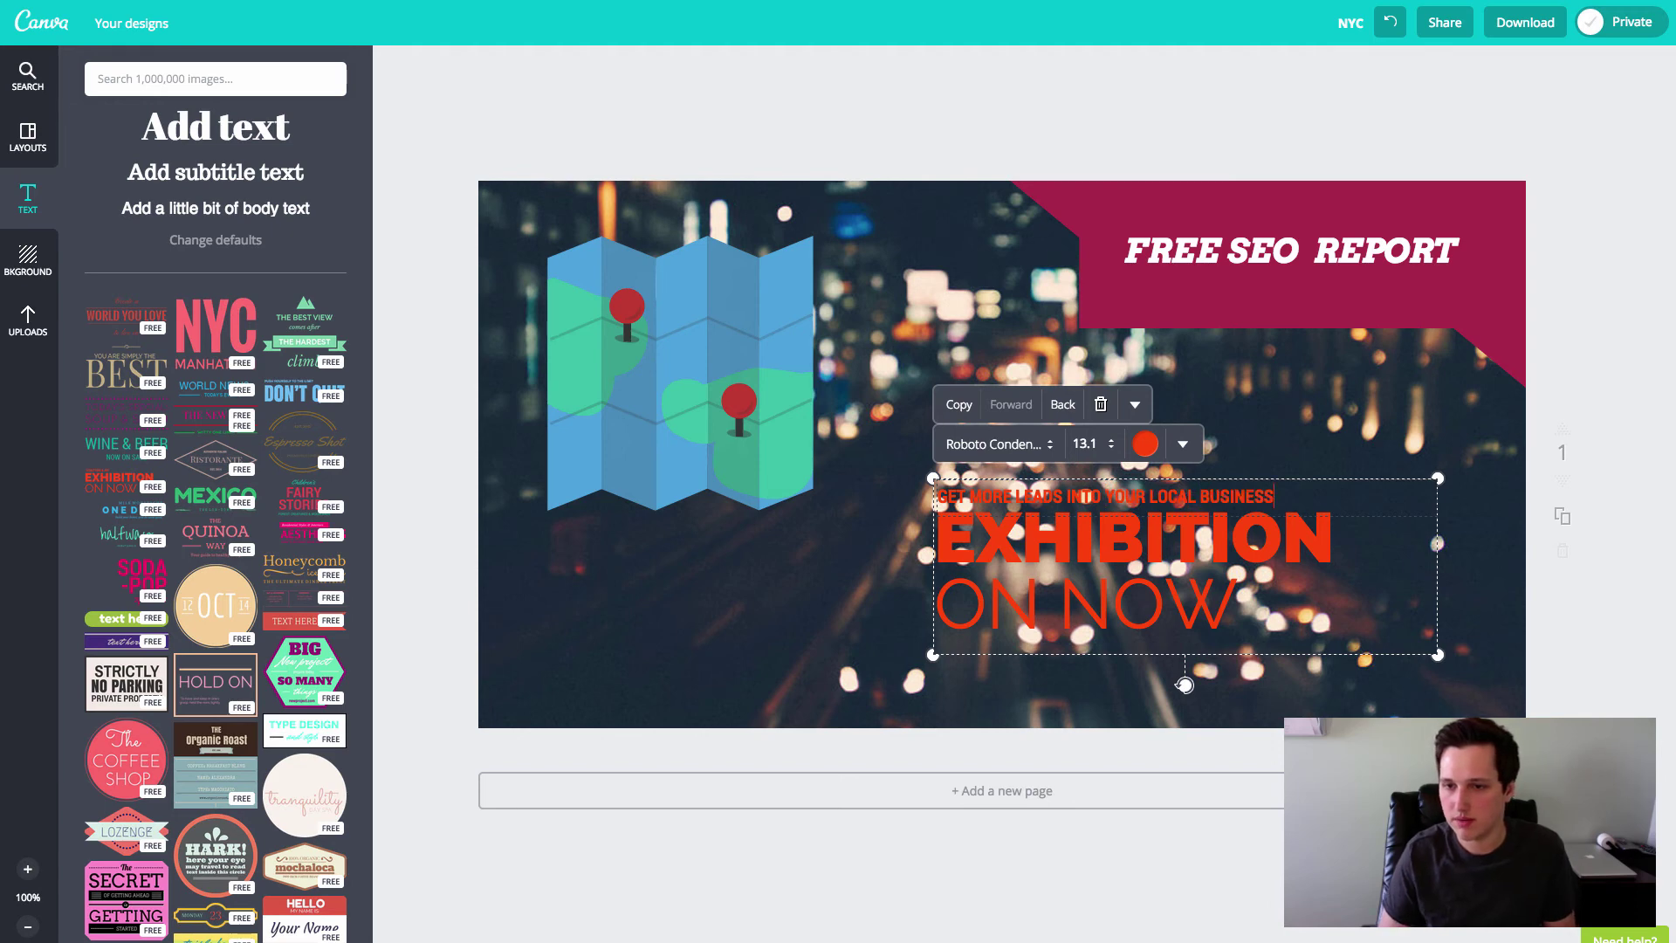
double_click(1168, 540)
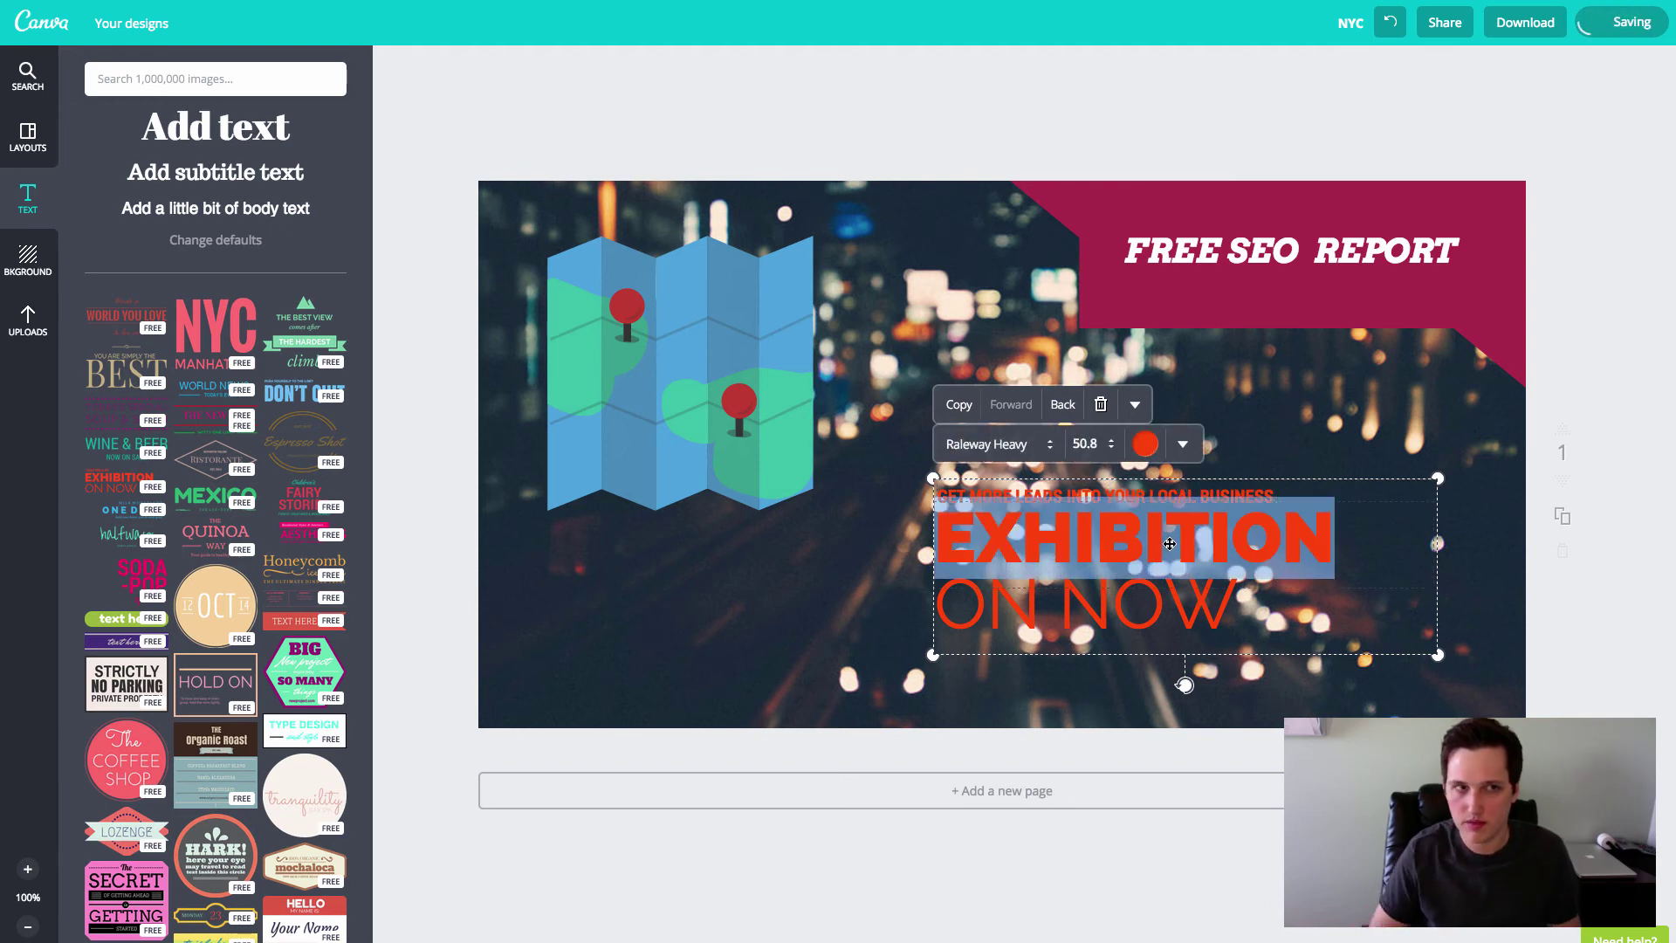
text(CONTACT ME)
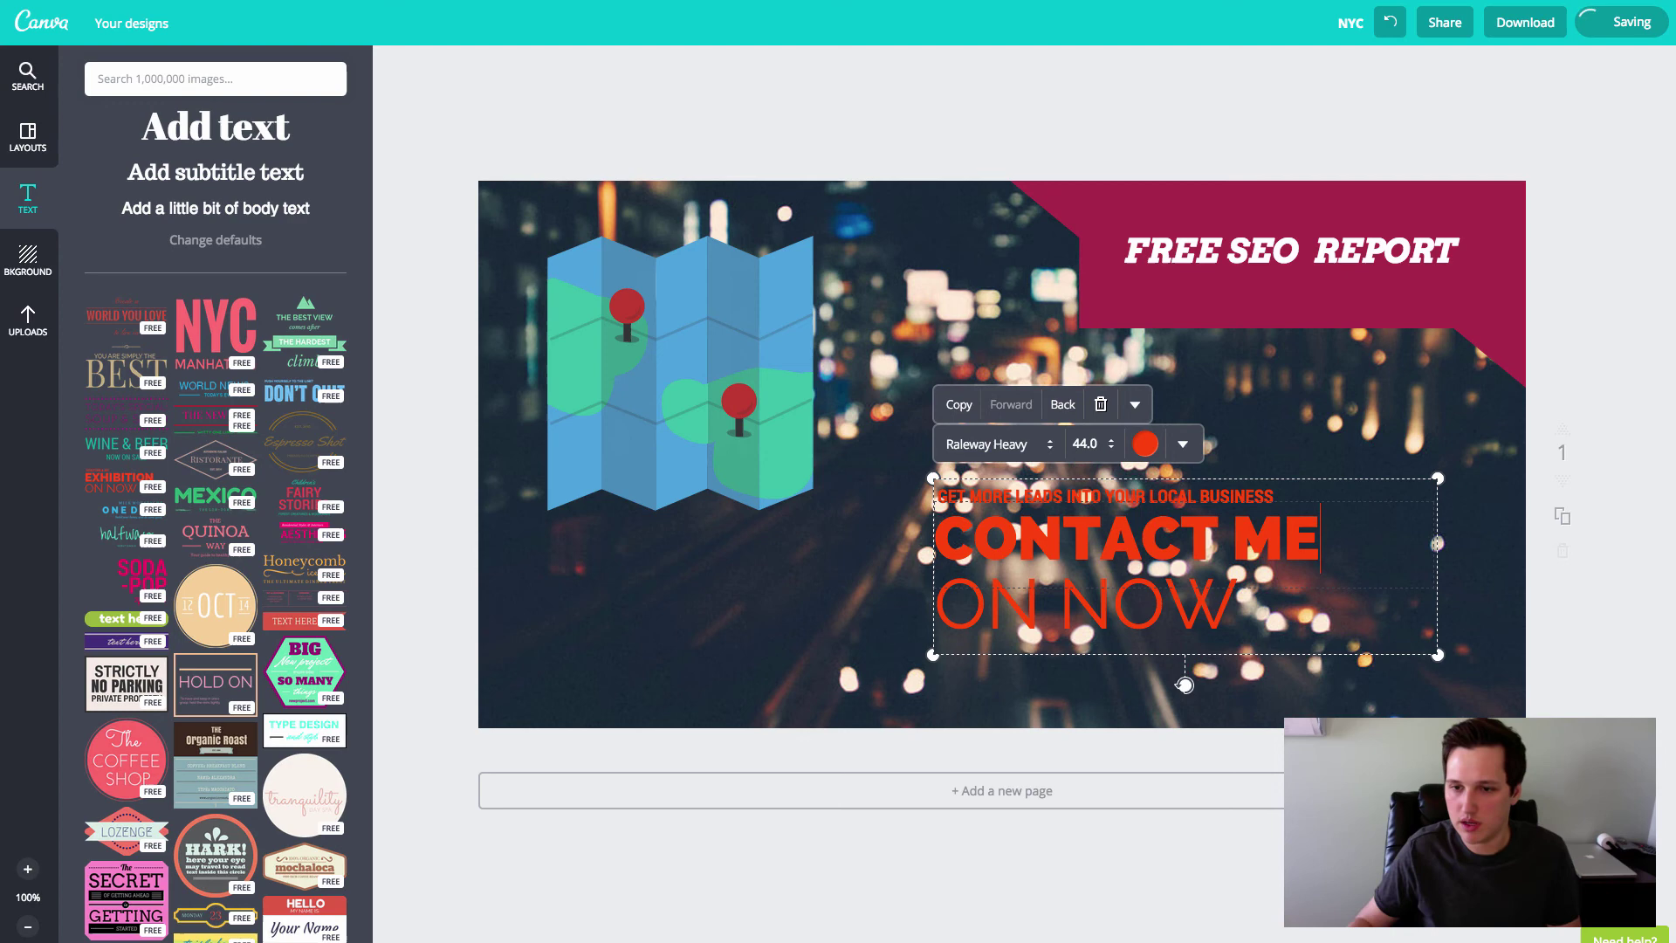
triple_click(1240, 605)
text(TODAY)
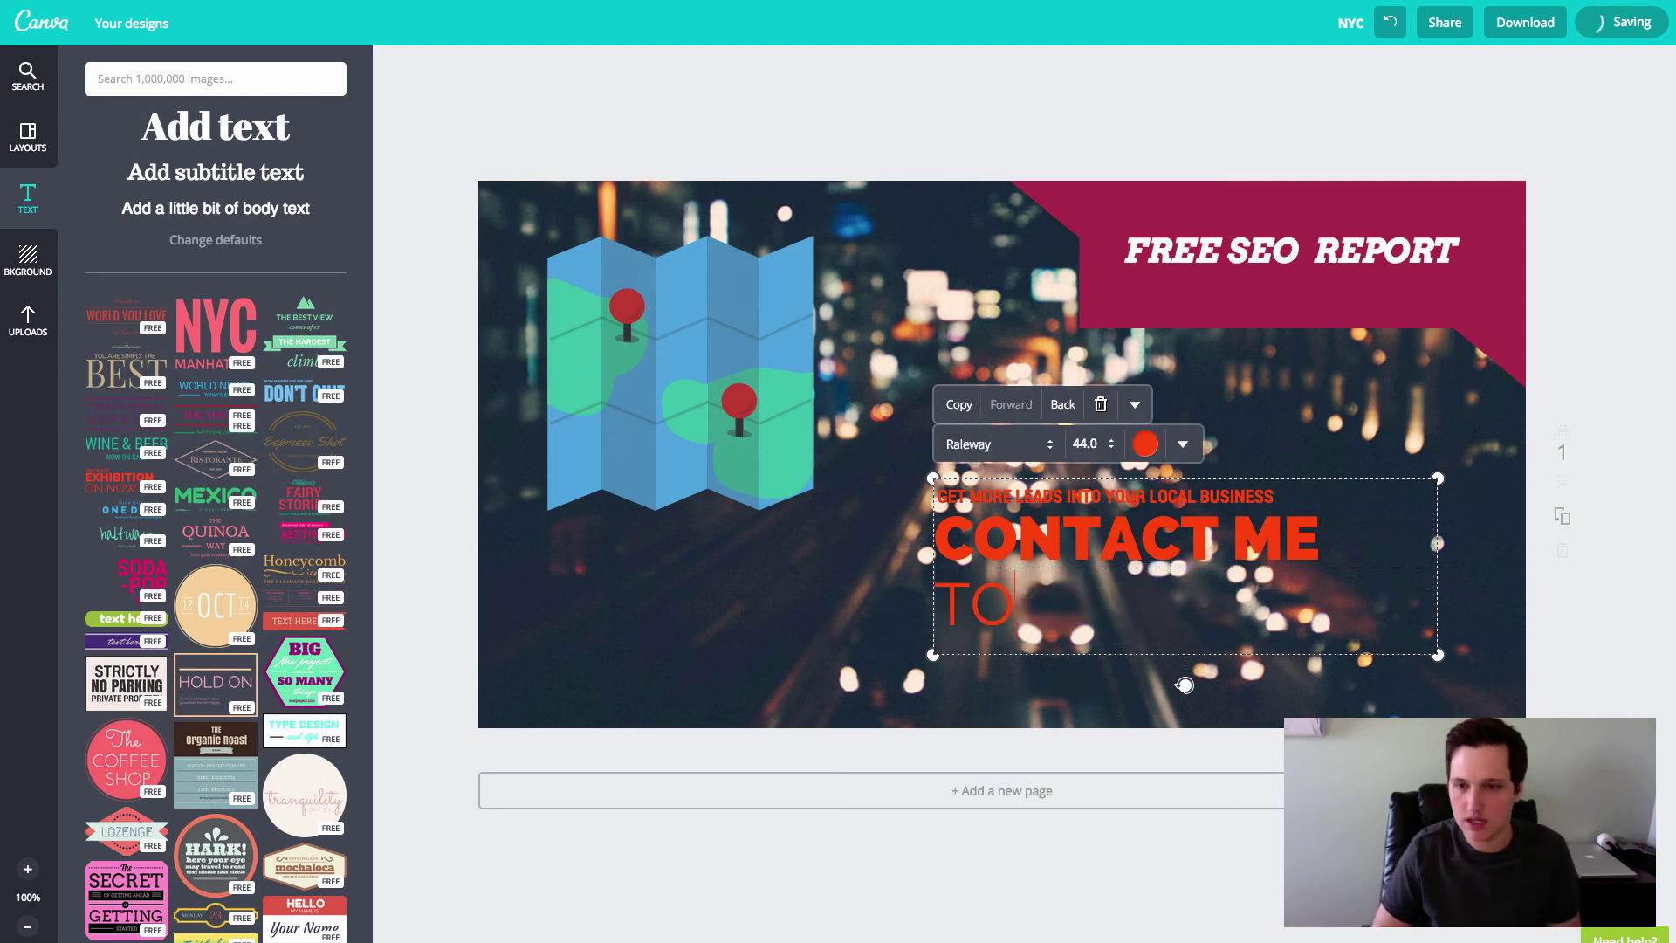
click(907, 617)
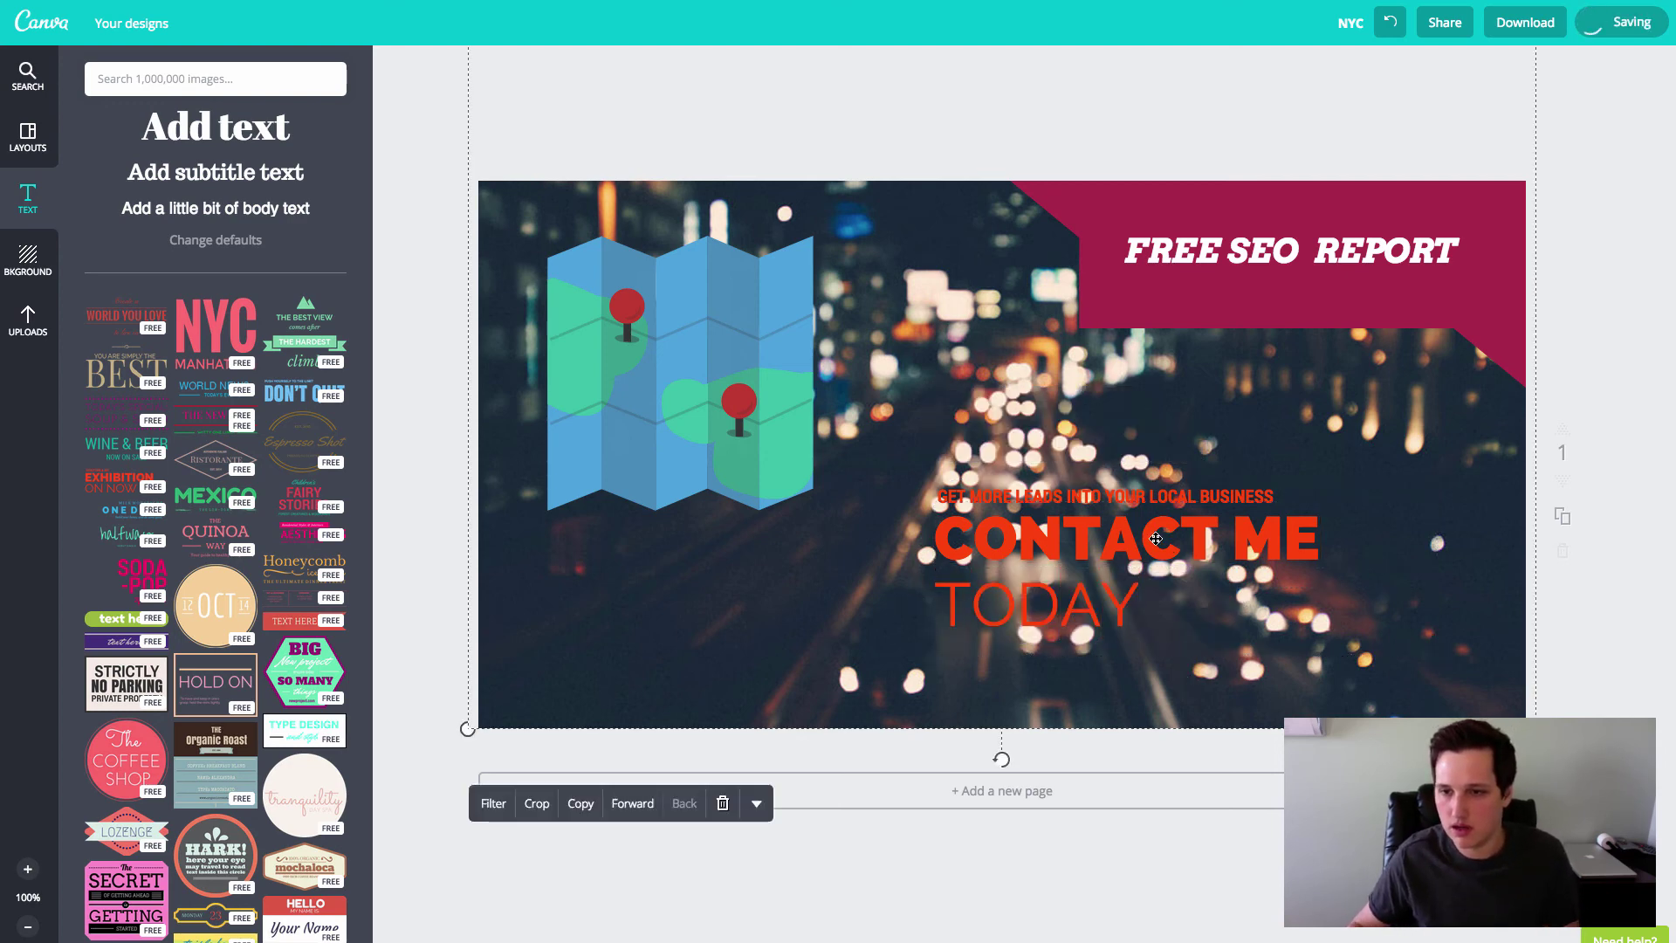
Move the CONTACT ME TODAY text block to the photo's lower-right corner
drag(1191, 563, 1375, 625)
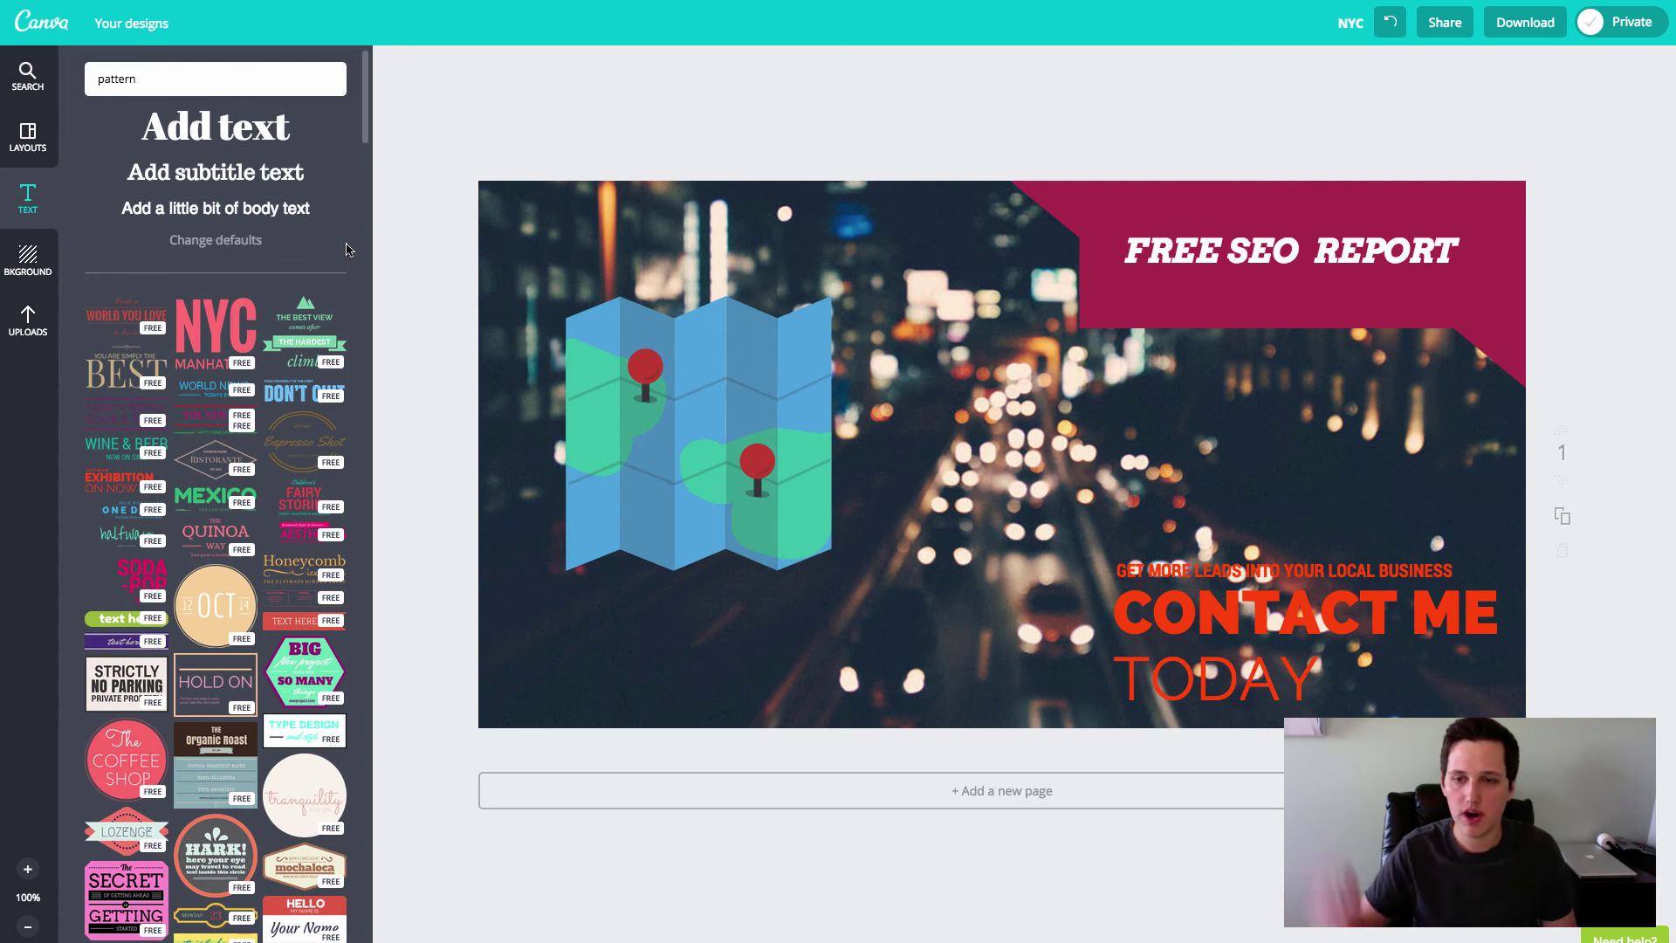